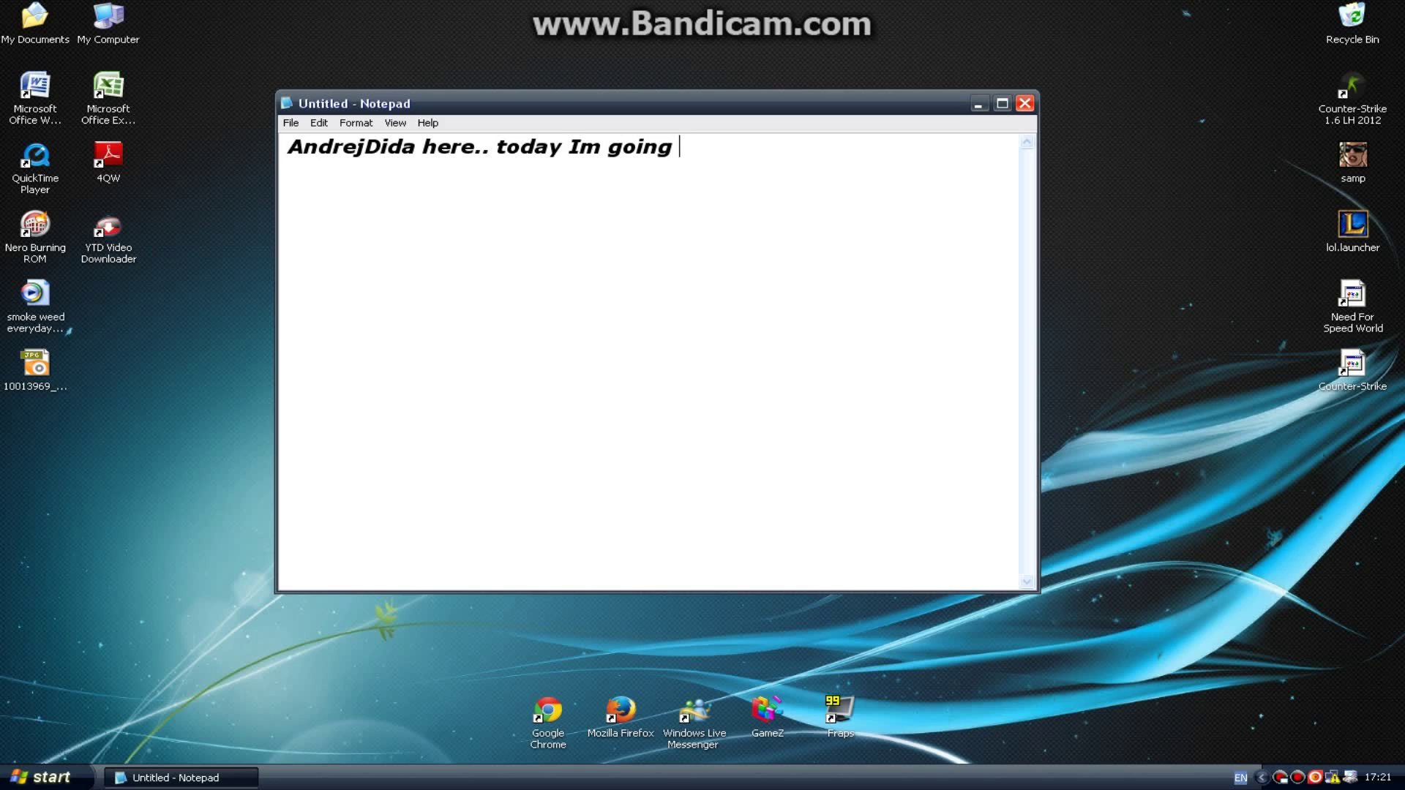
- Complete the note's opening sentence with "to show you how to get your pc alot faster..."
{"action": "type", "text": "you how "}
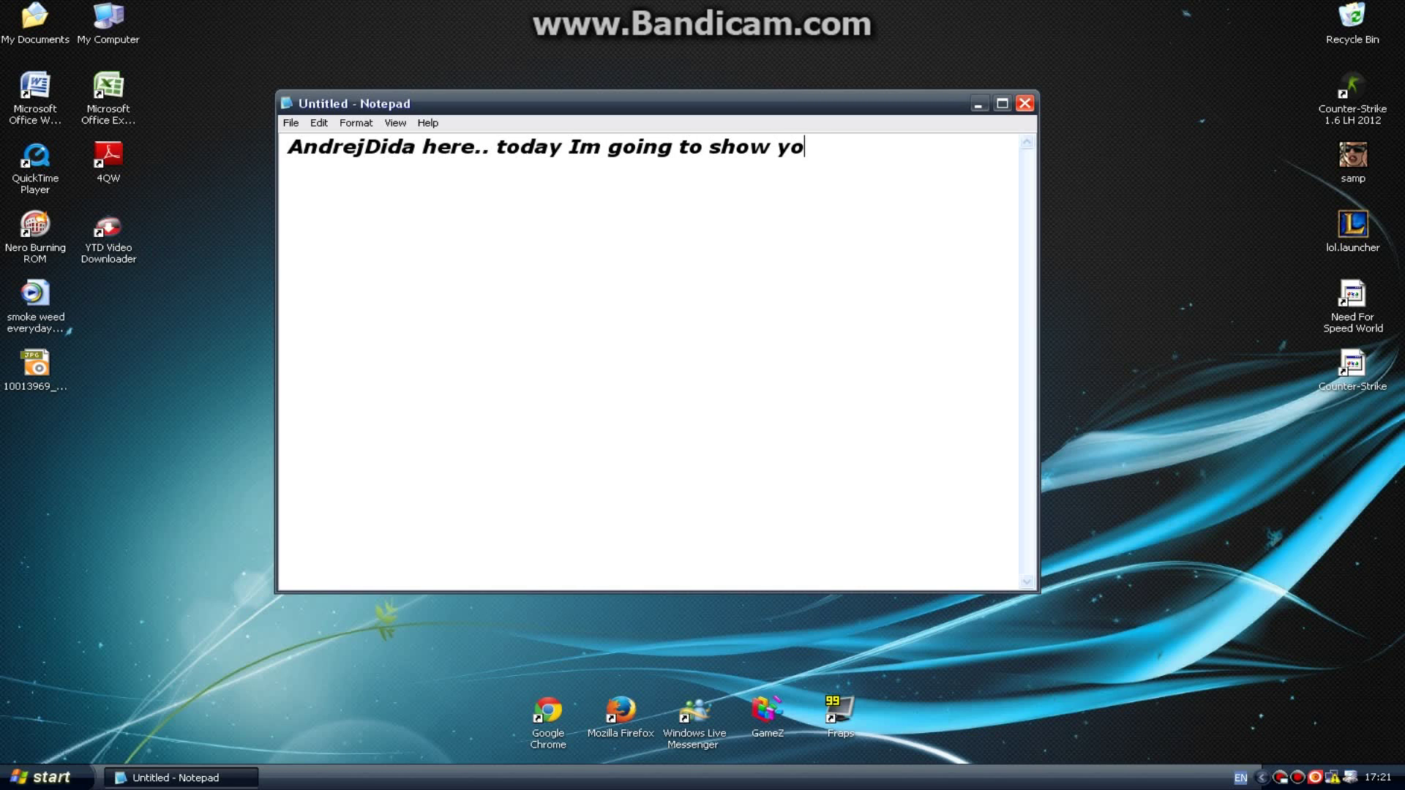
{"action": "type", "text": "to g"}
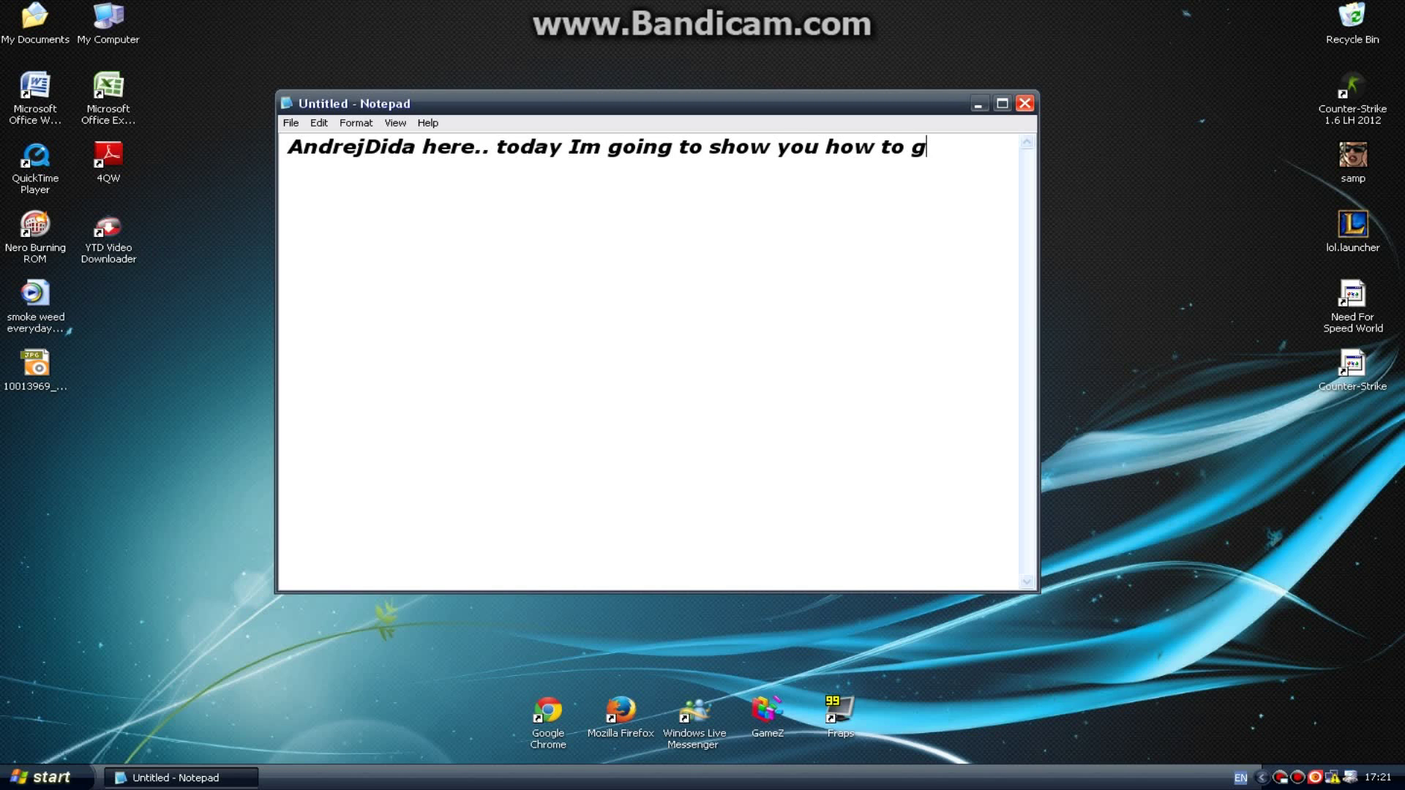
{"action": "type", "text": "et your pc alot"}
{"action": "key", "text": "BackSpace"}
{"action": "key", "text": "BackSpace"}
{"action": "type", "text": "ot faster"}
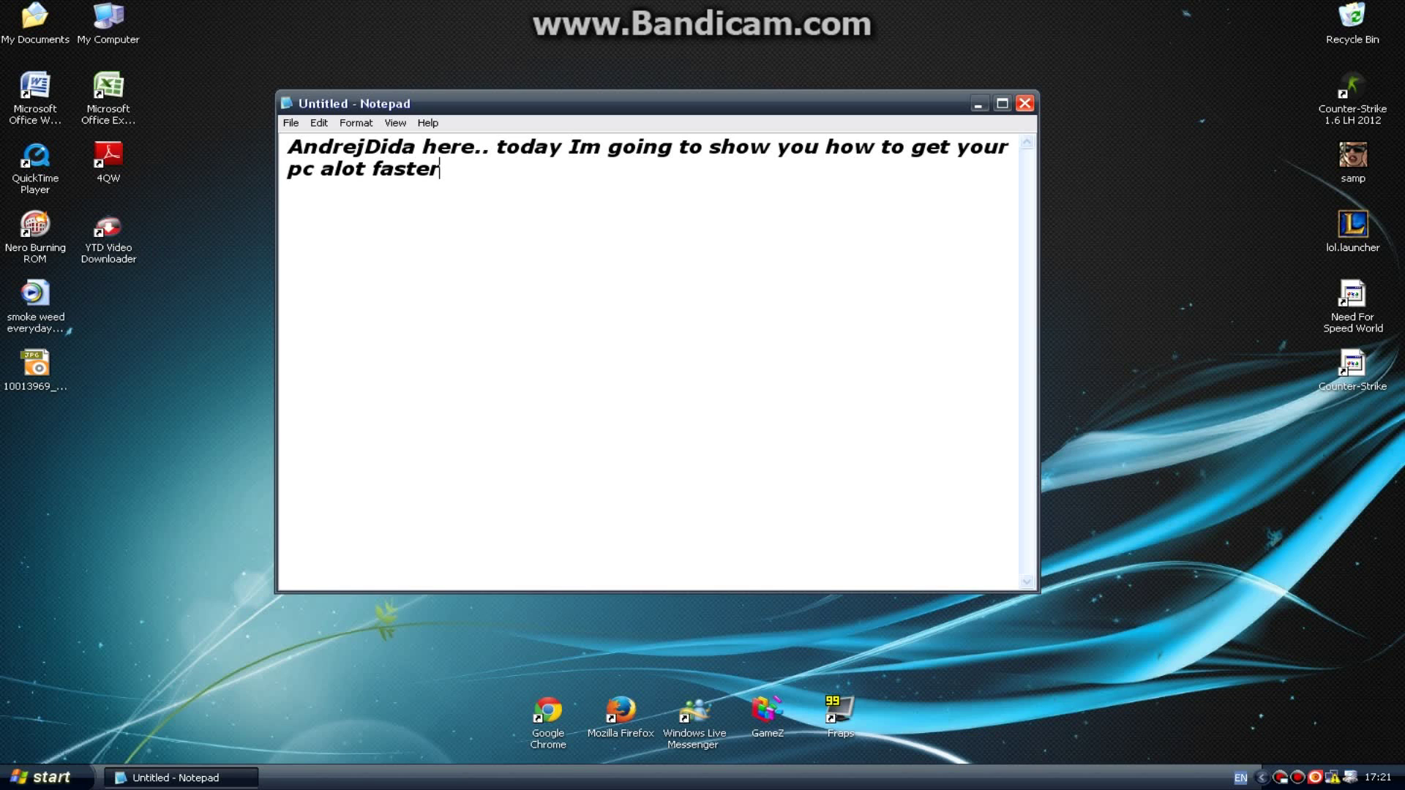
{"action": "type", "text": "..."}
- Add a new line to the note reading "First step will be : go to Start>Run>%temp% and delete the files"
{"action": "type", "text": "First step"}
{"action": "type", "text": " wil"}
{"action": "type", "text": "l"}
{"action": "type", "text": " be "}
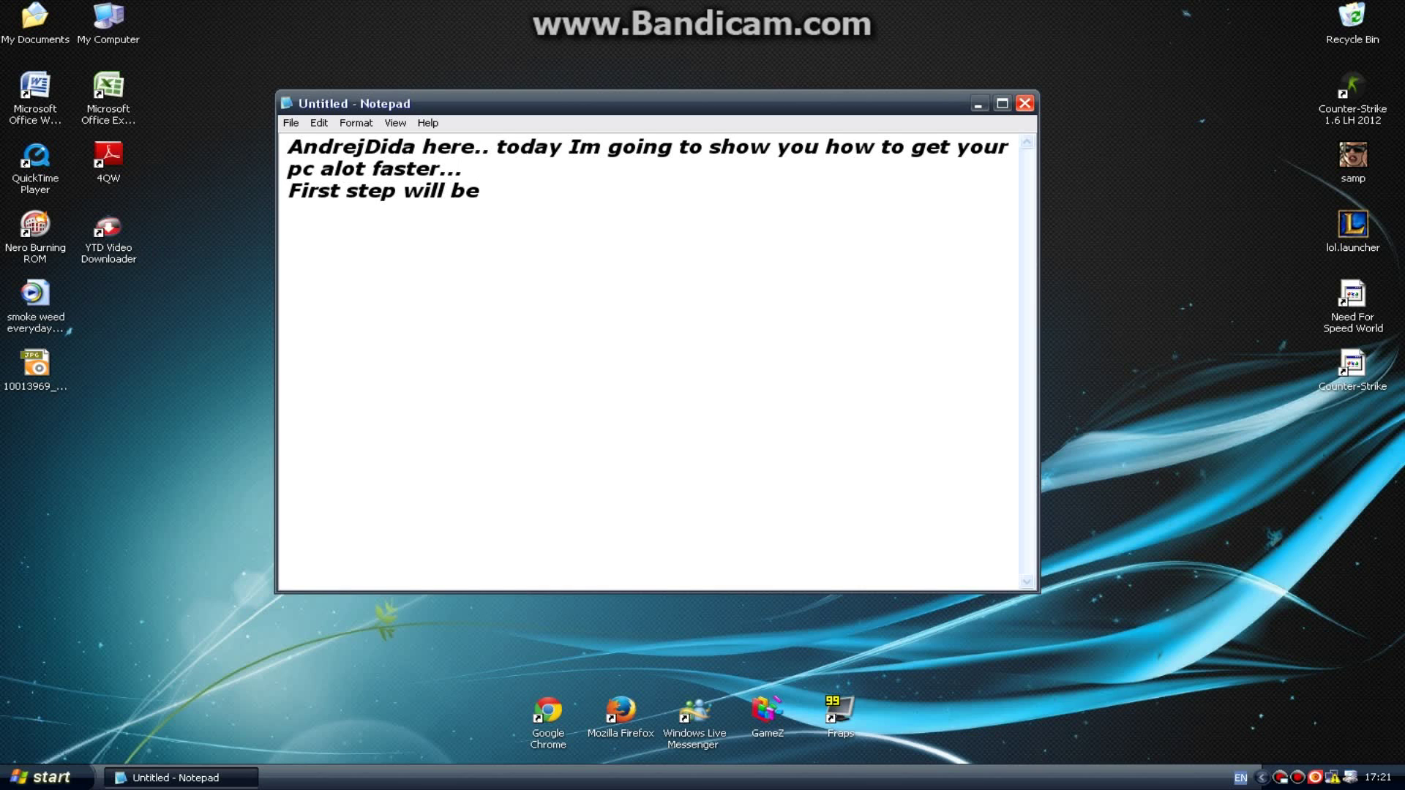
{"action": "type", "text": ": go to Start"}
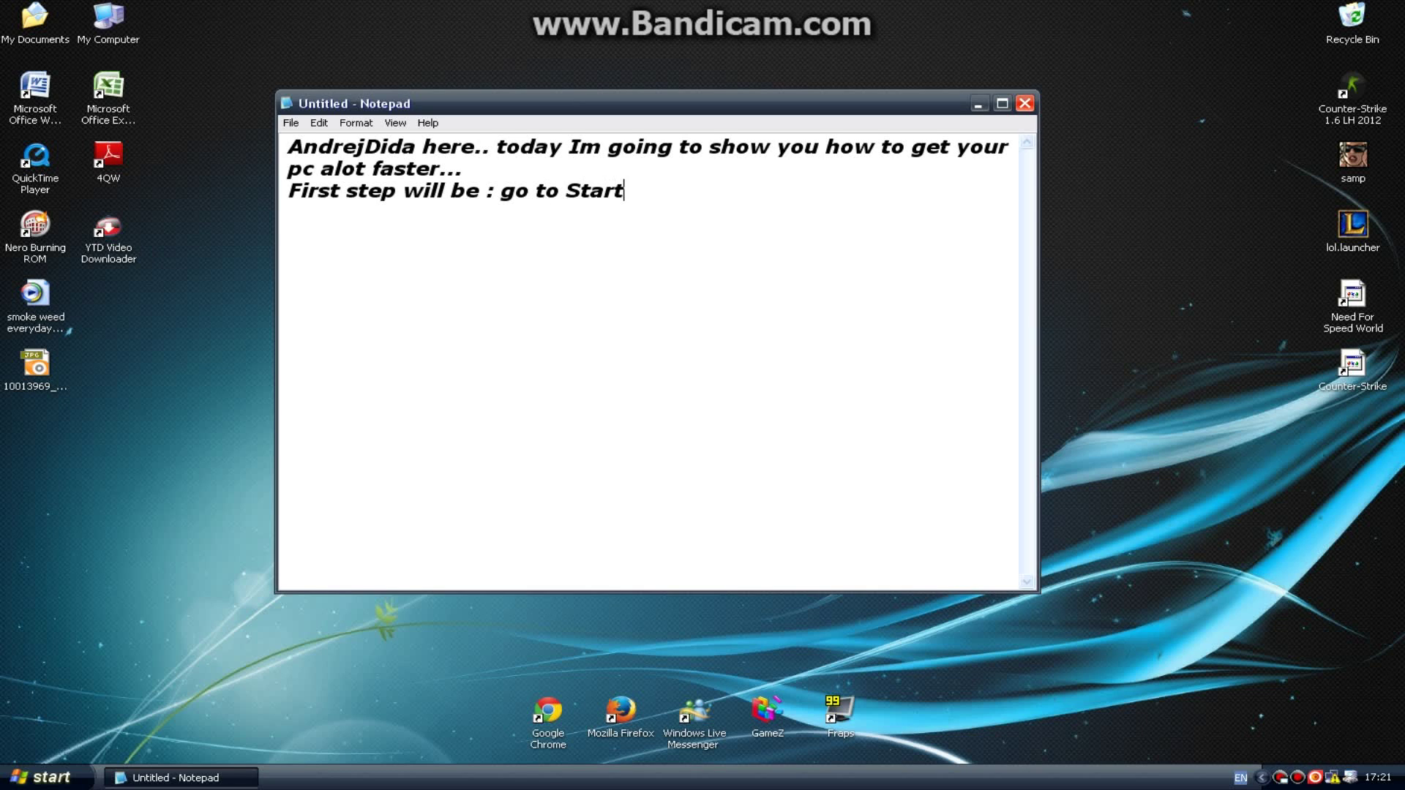
{"action": "type", "text": ">Run>%temp%"}
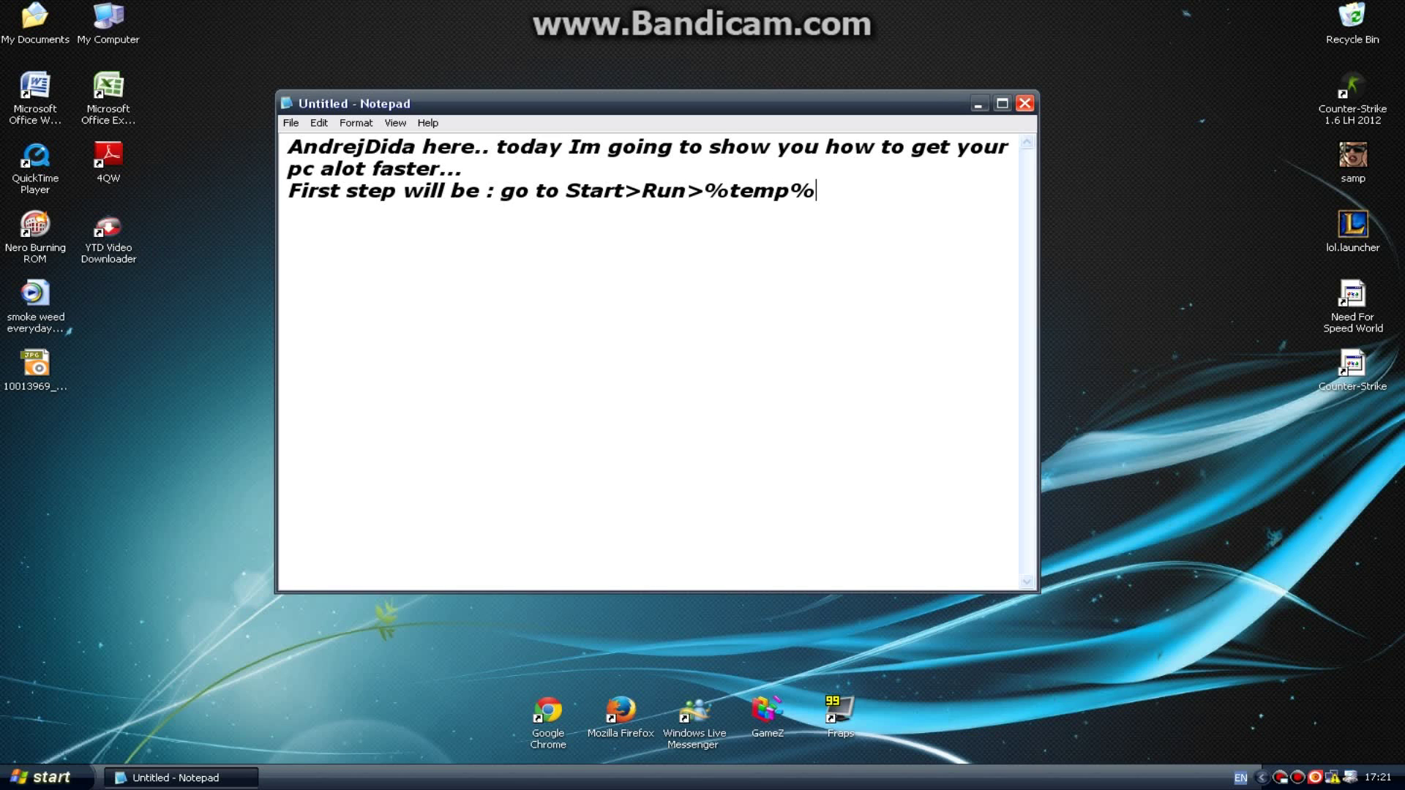
{"action": "type", "text": " and delete th"}
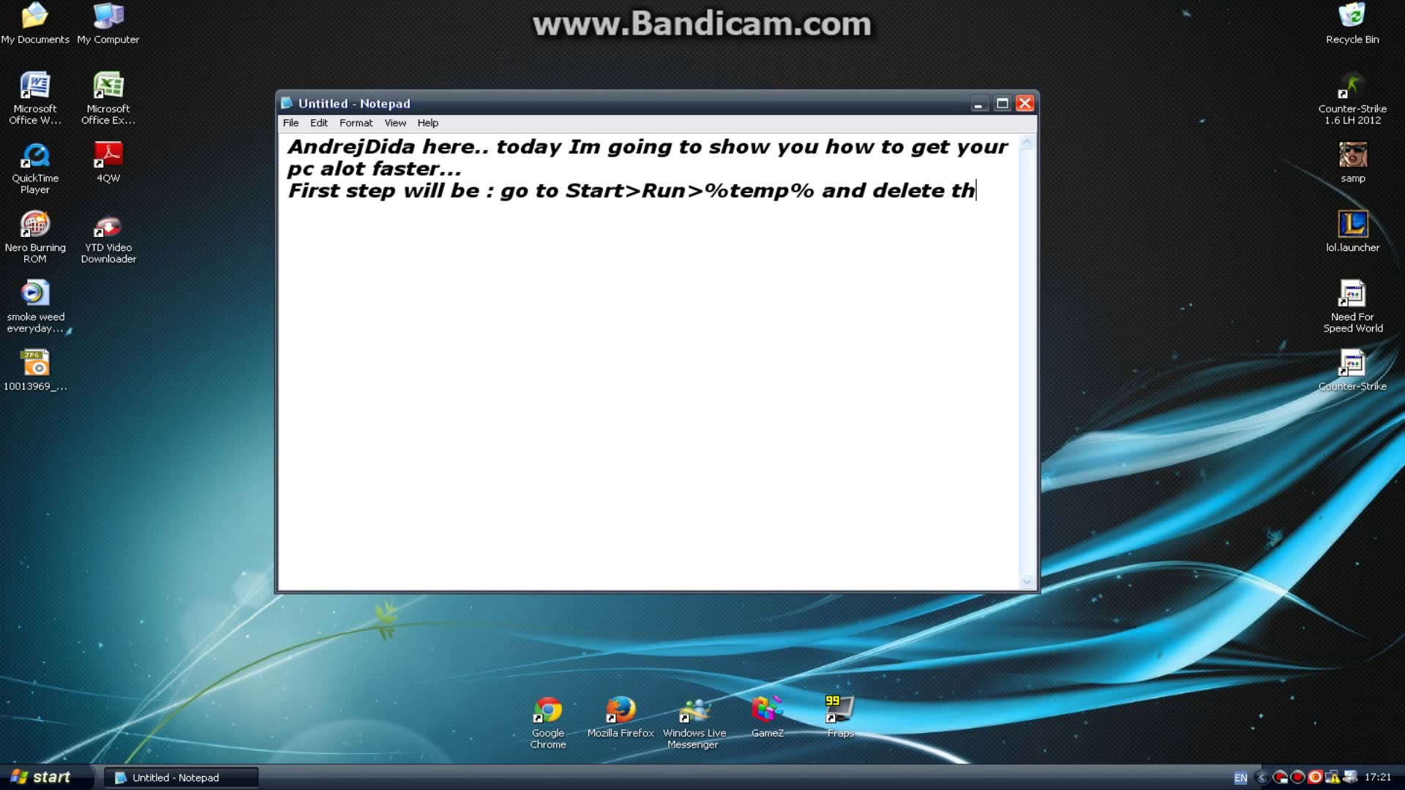
{"action": "type", "text": "e files"}
- Minimize the note and open the temporary files folder by running %temp%
{"action": "left_click", "coordinate": [980, 104]}
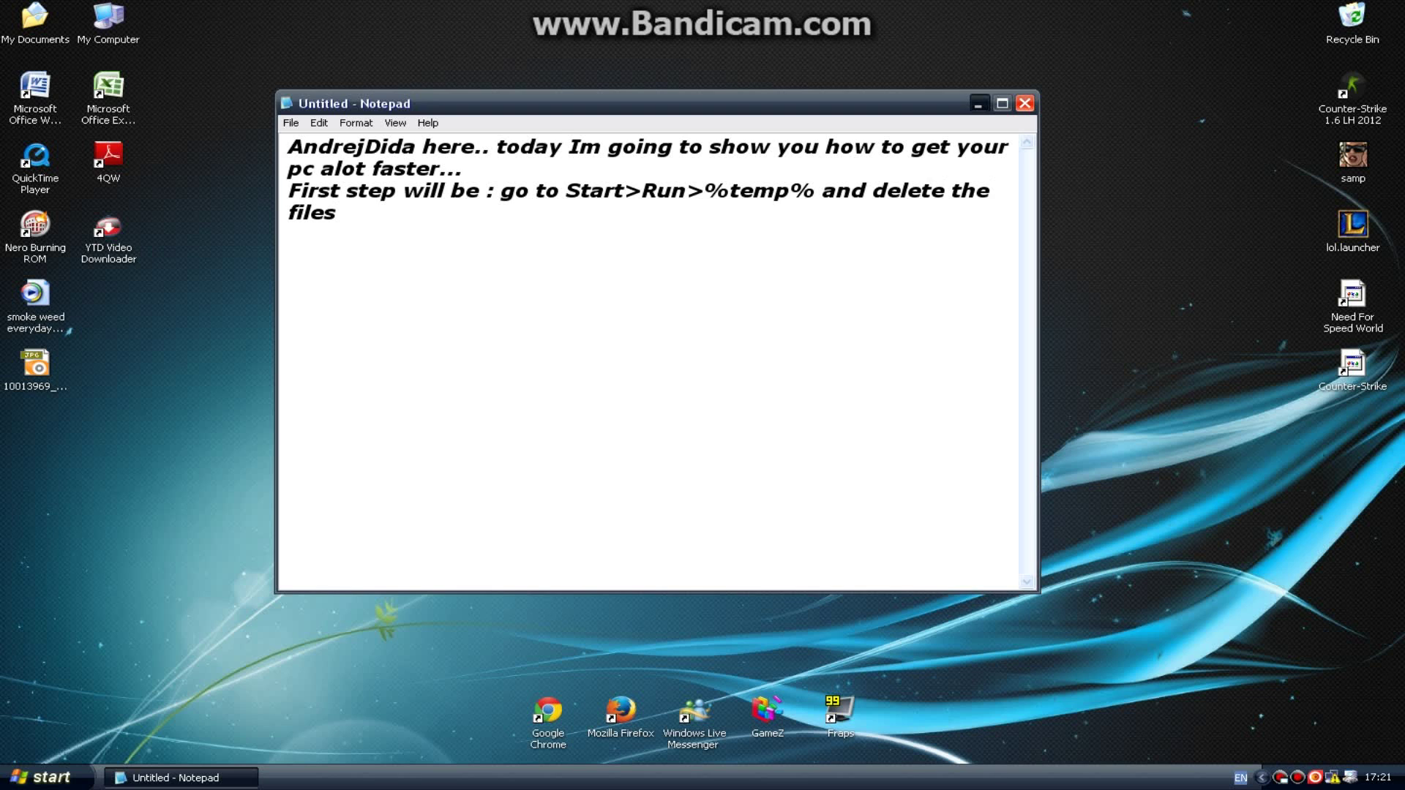
{"action": "left_click", "coordinate": [48, 777]}
{"action": "left_click", "coordinate": [234, 709]}
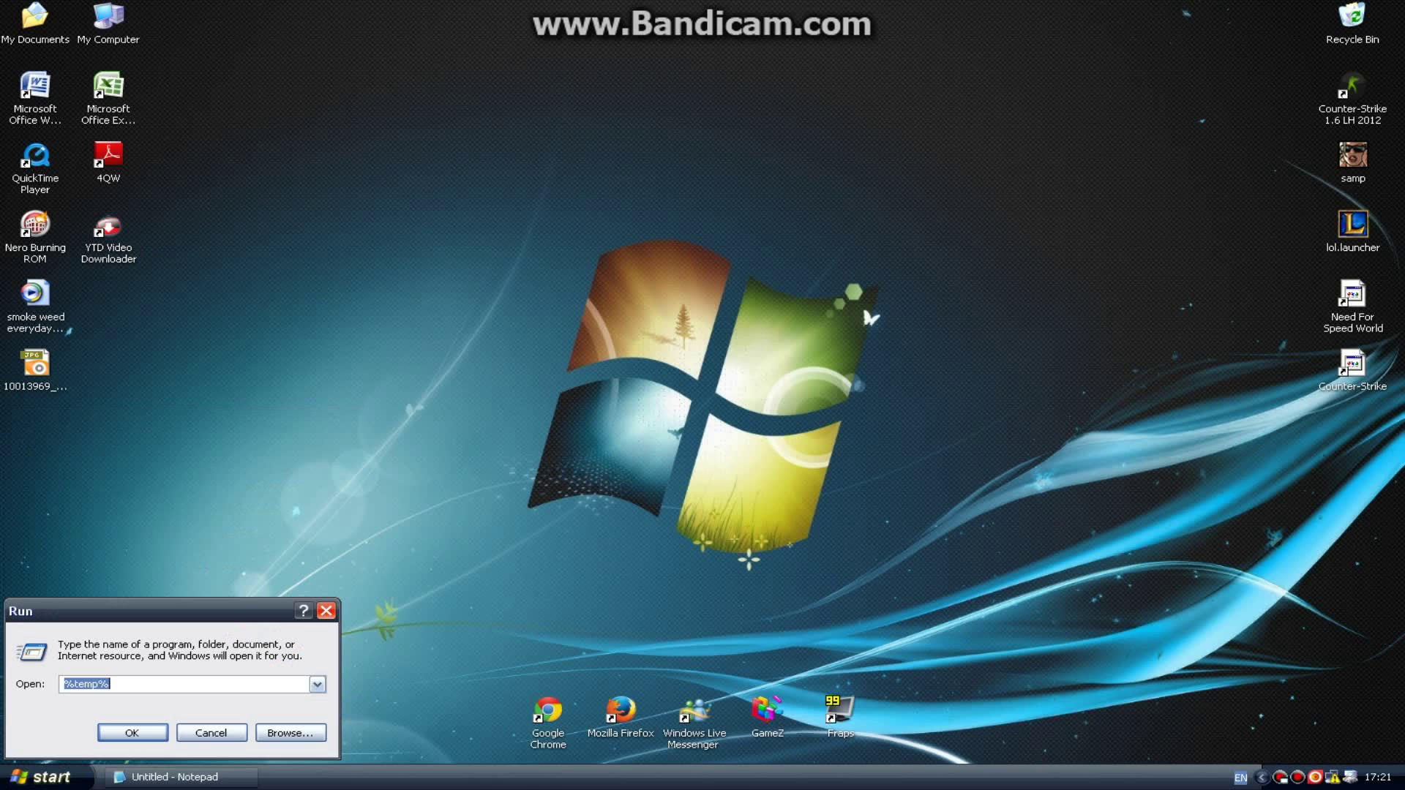
{"action": "key", "text": "Return"}
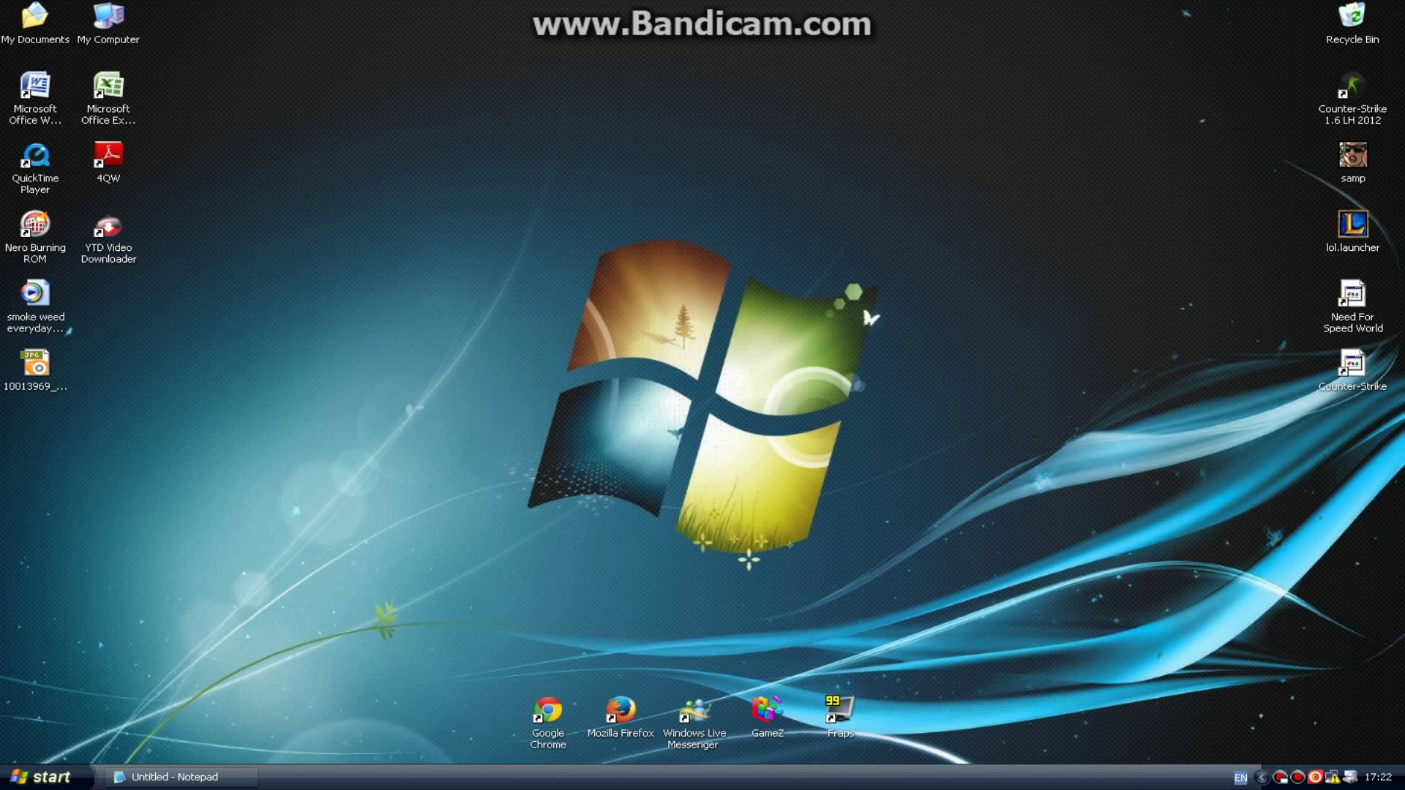
- Delete all items in the Temp folder, dismiss the in-use file error, and close the folder window
{"action": "key", "text": "alt+e"}
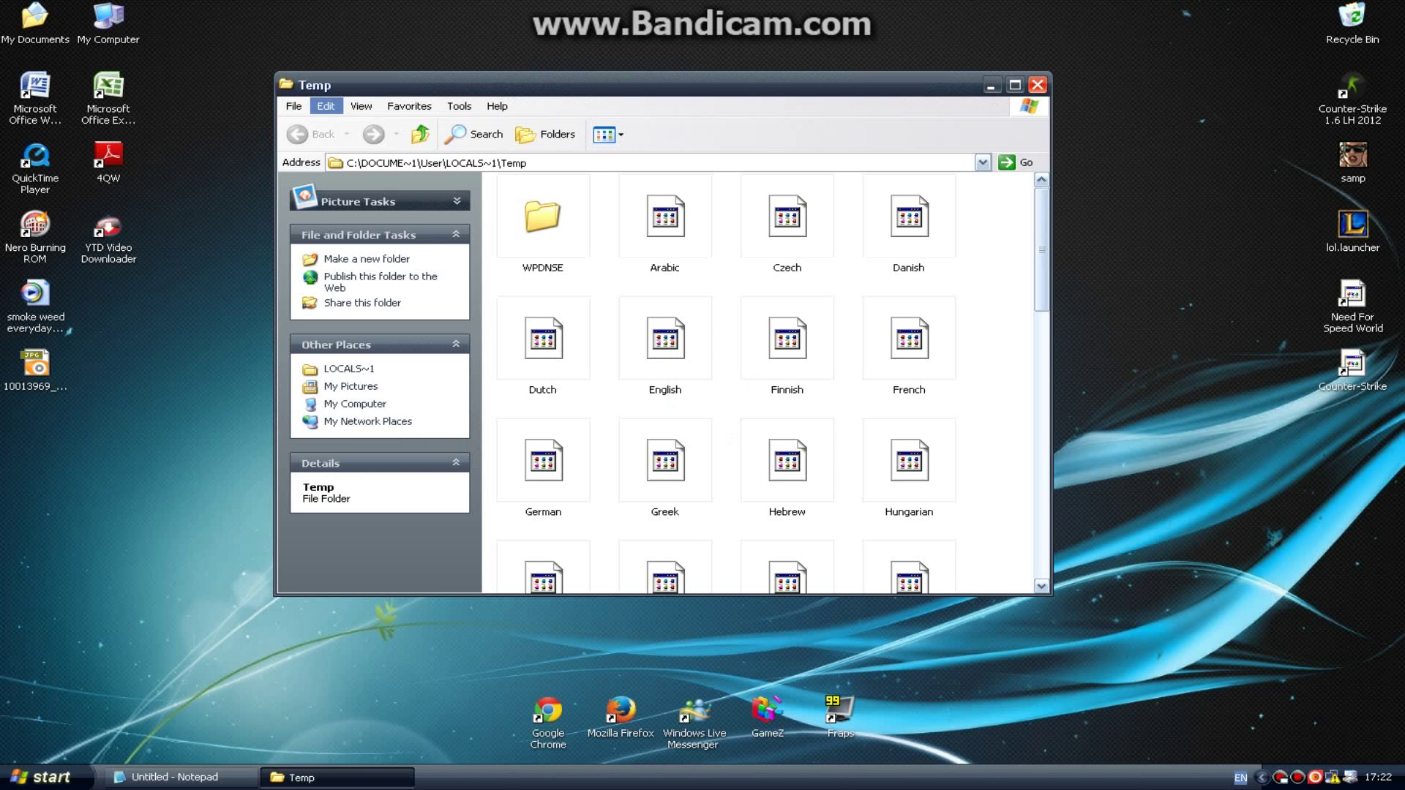
{"action": "key", "text": "Down"}
{"action": "key", "text": "Down"}
{"action": "key", "text": "Down"}
{"action": "key", "text": "Down"}
{"action": "key", "text": "Down"}
{"action": "key", "text": "Down"}
{"action": "key", "text": "Down"}
{"action": "key", "text": "Return"}
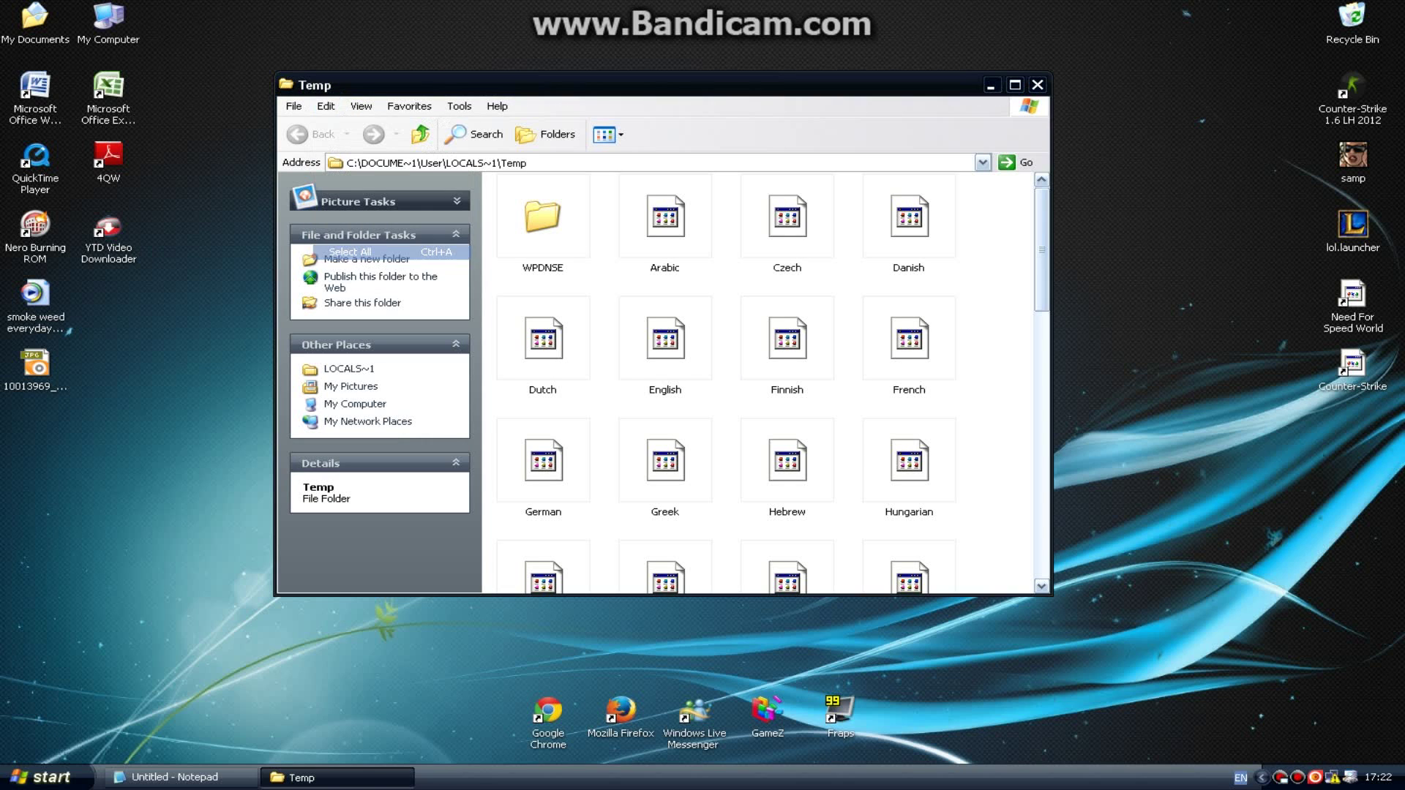
{"action": "key", "text": "Return"}
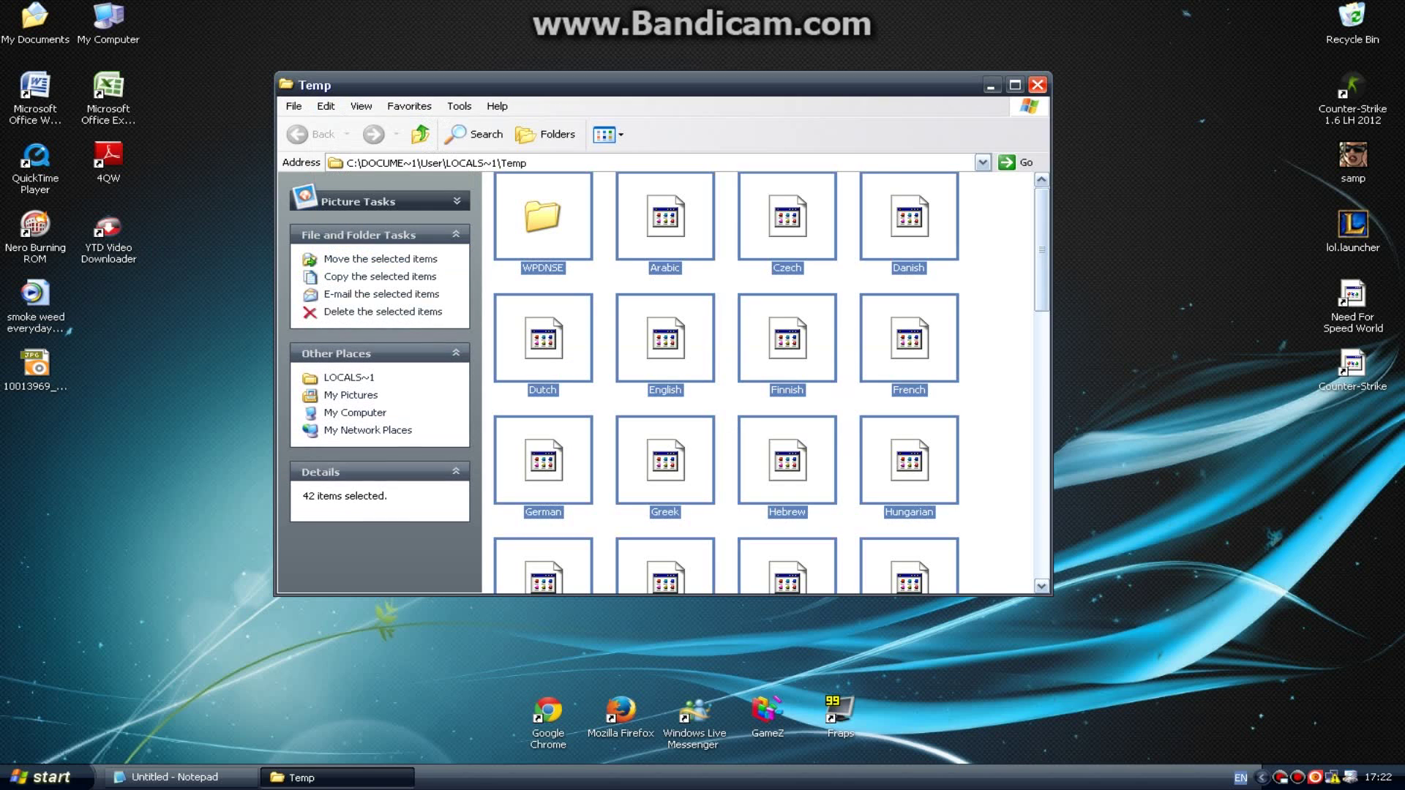
{"action": "key", "text": "Delete"}
{"action": "key", "text": "Return"}
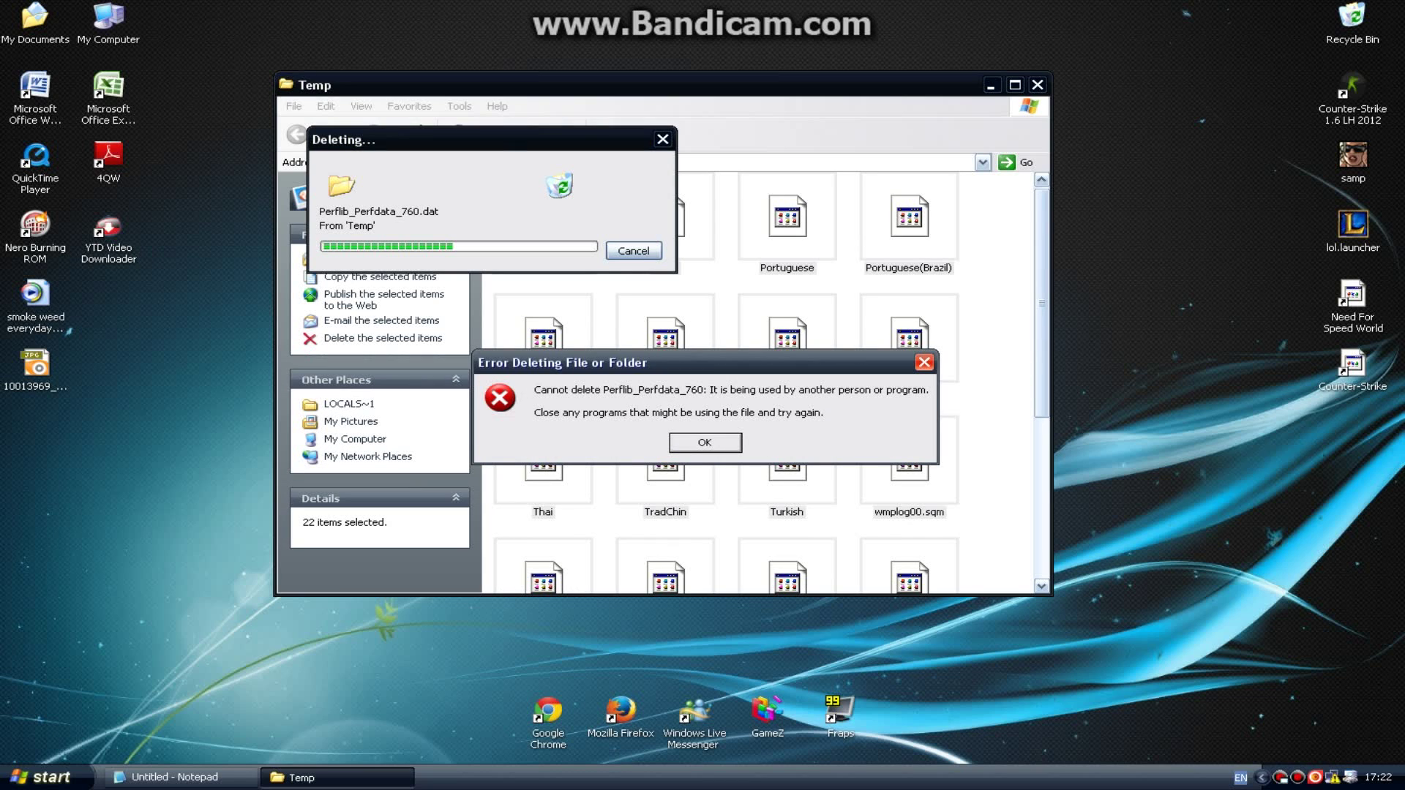
{"action": "key", "text": "Return"}
{"action": "left_click", "coordinate": [1038, 85]}
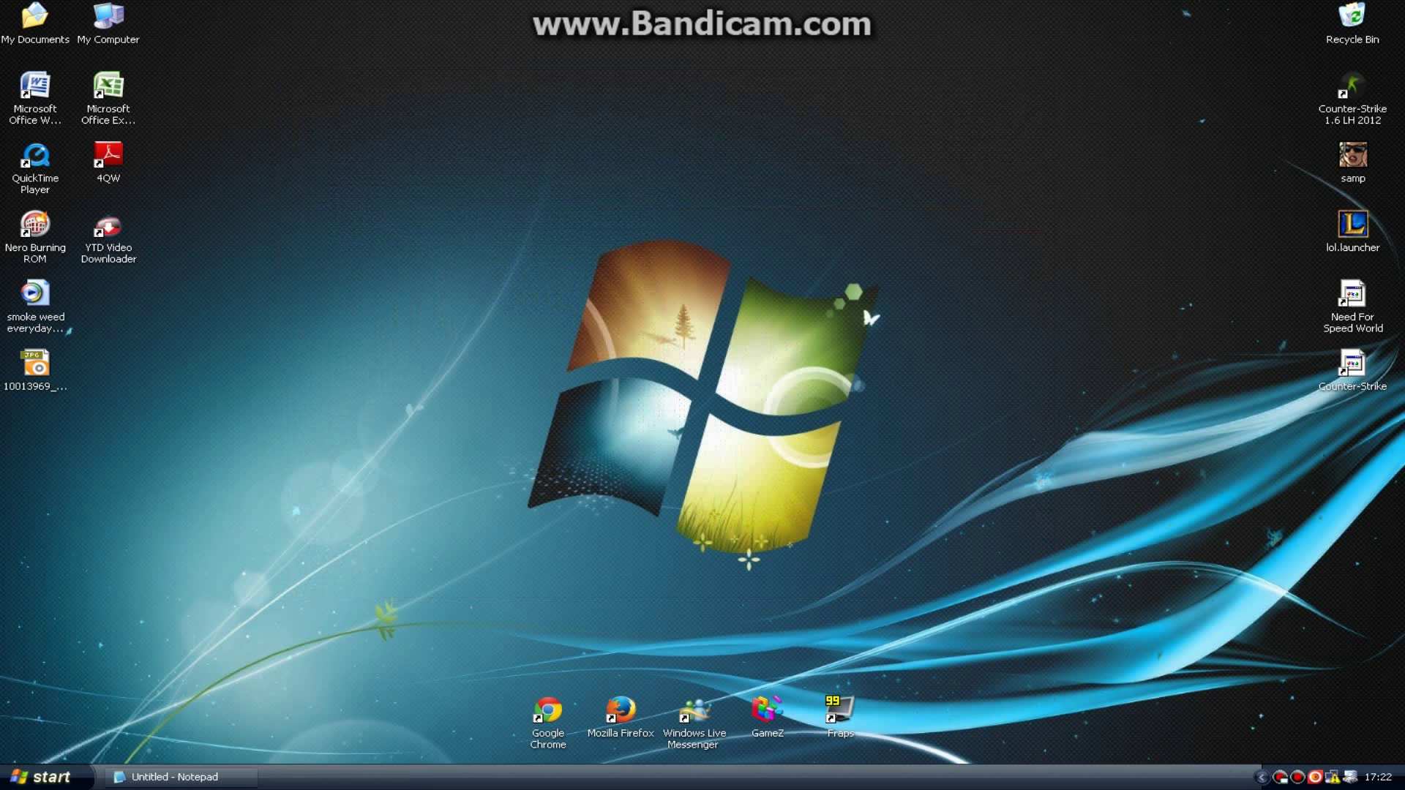
- Return to Notepad and add the line "Second step will be : My computer>Right click C:/> properties"
{"action": "key", "text": "alt+Tab"}
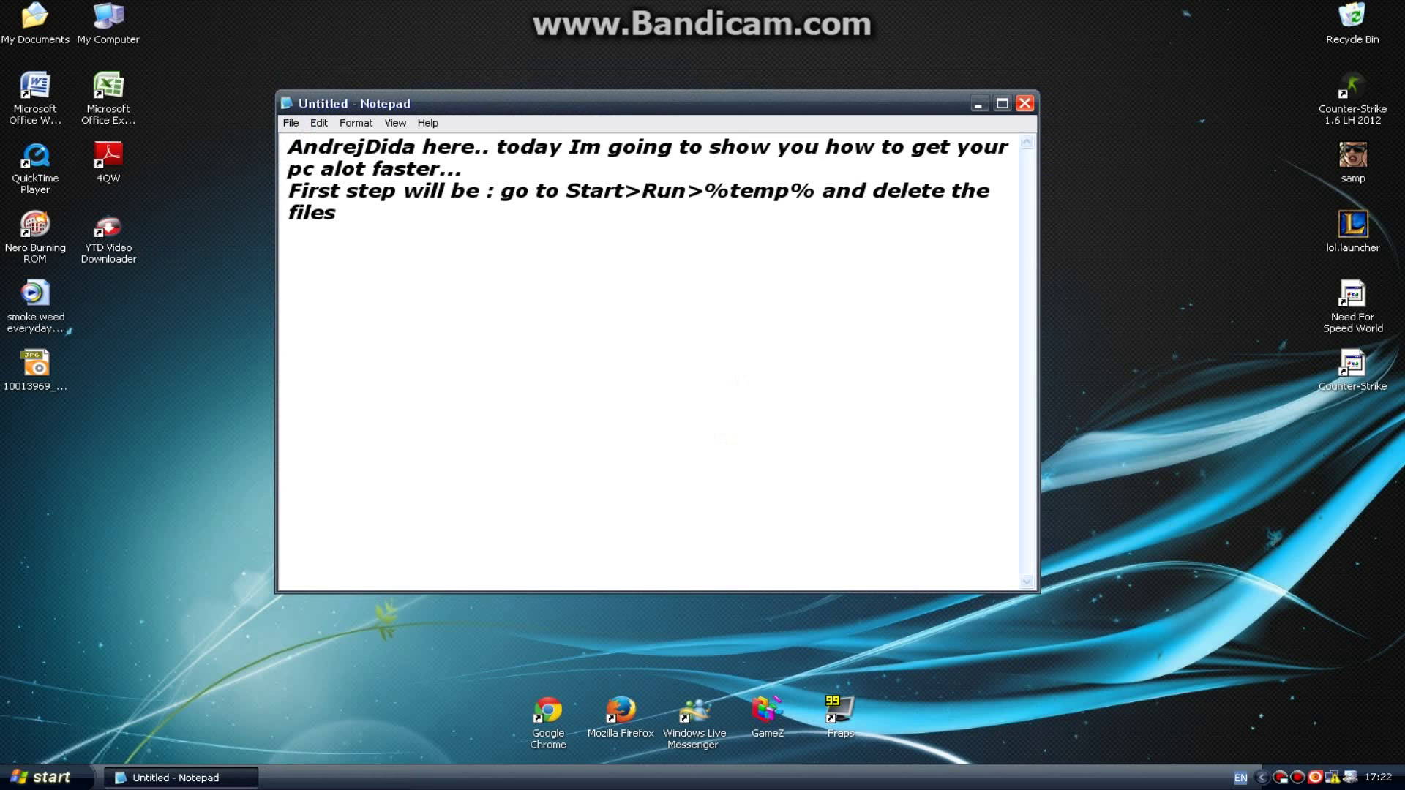
{"action": "key", "text": "Return"}
{"action": "type", "text": "Second st"}
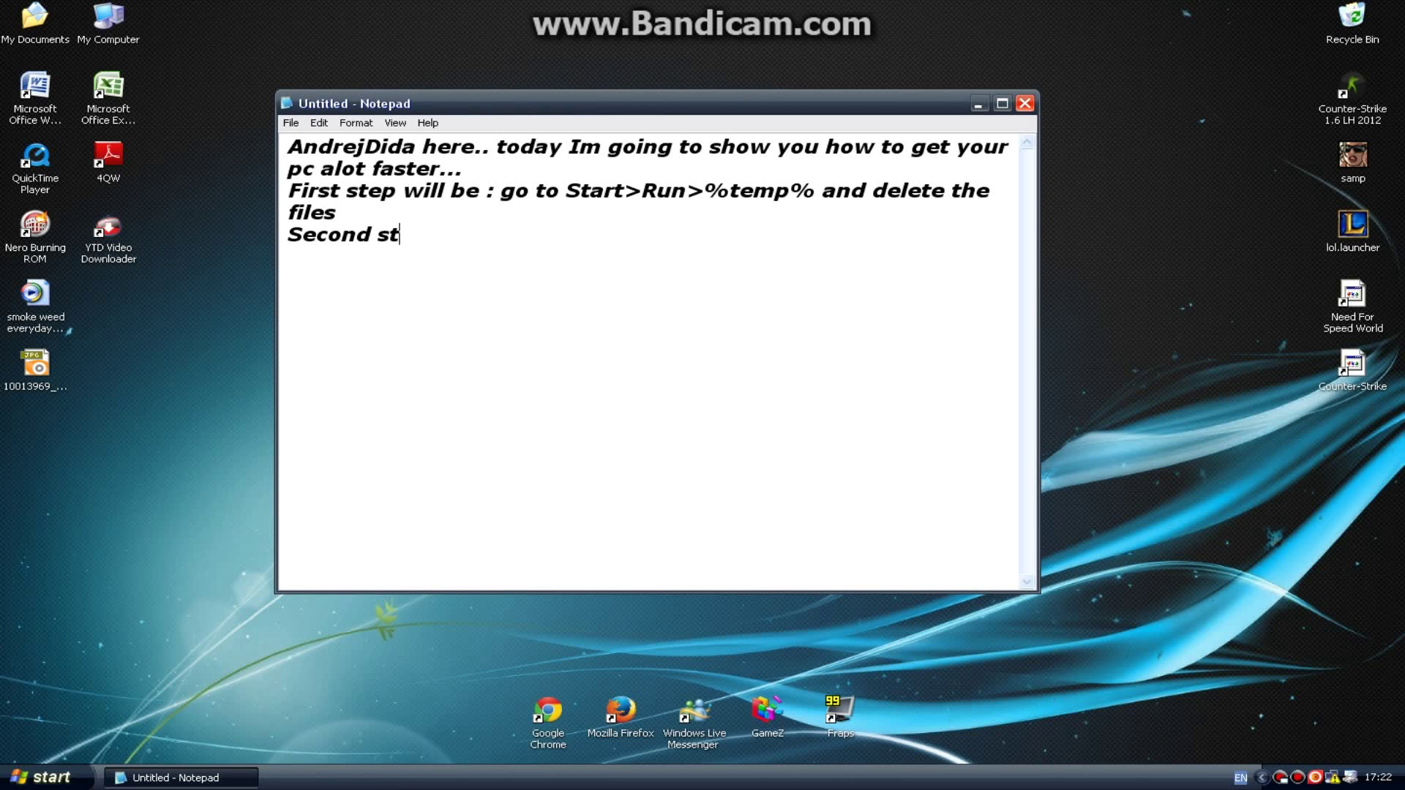
{"action": "type", "text": "ep will be : My "}
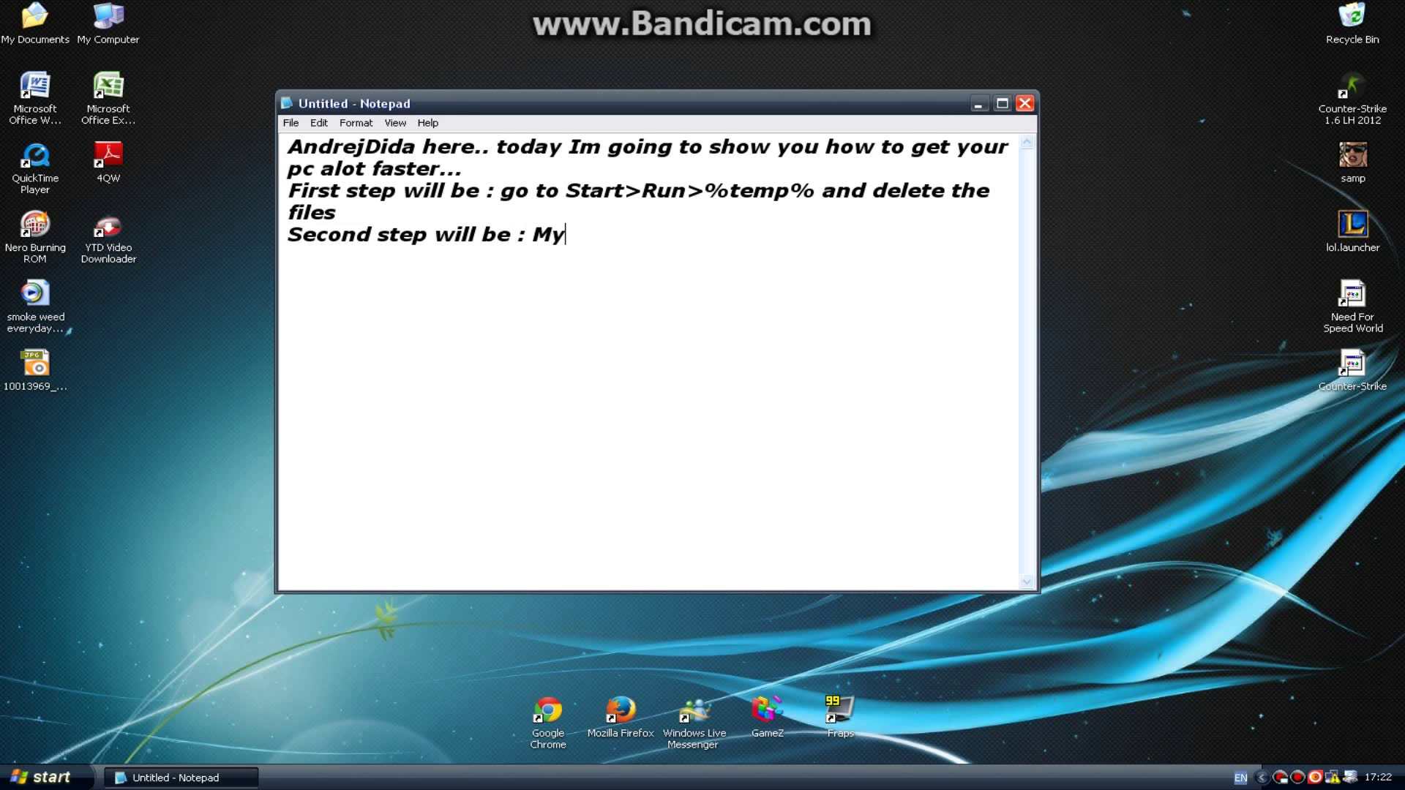
{"action": "type", "text": "computer>Right c"}
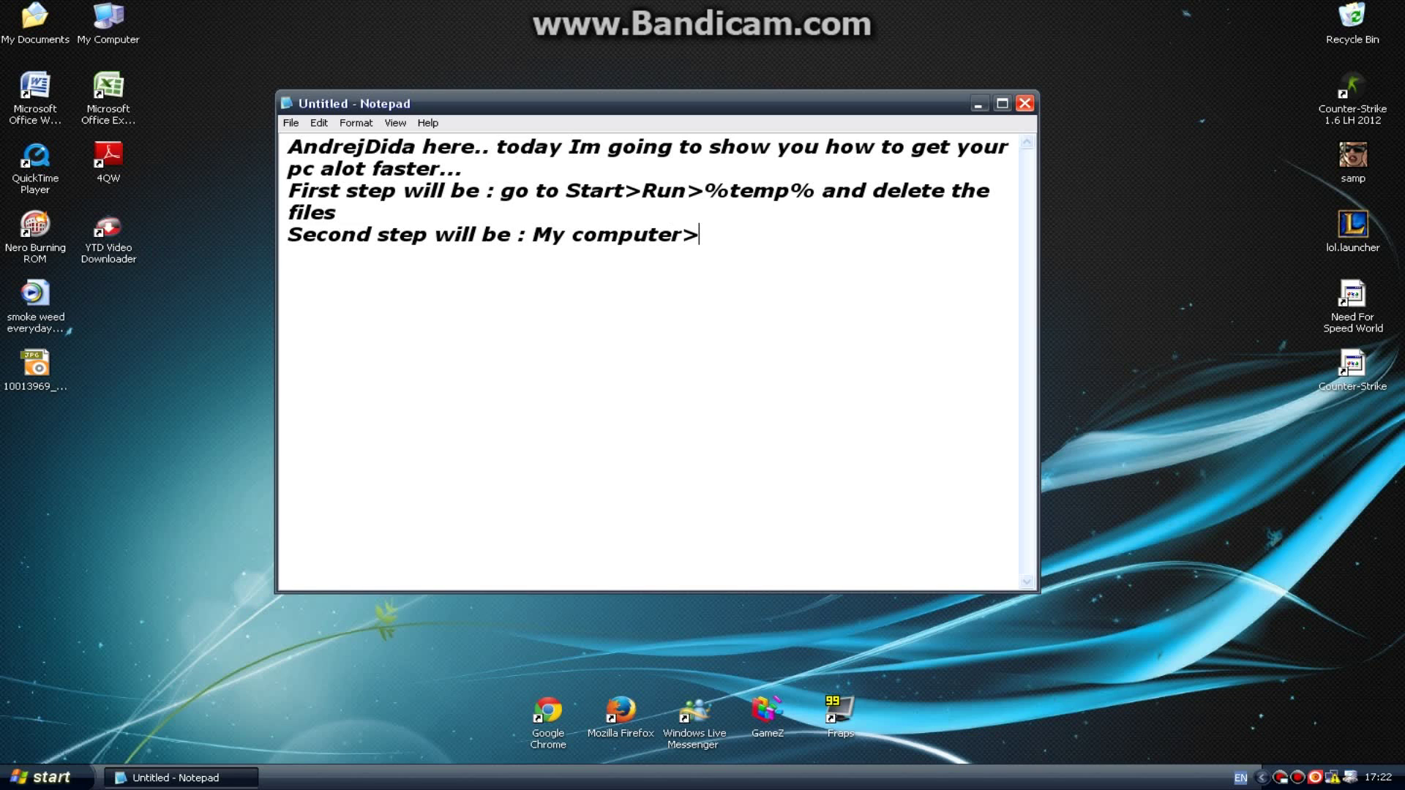
{"action": "type", "text": "lo"}
{"action": "key", "text": "BackSpace"}
{"action": "type", "text": "ick C"}
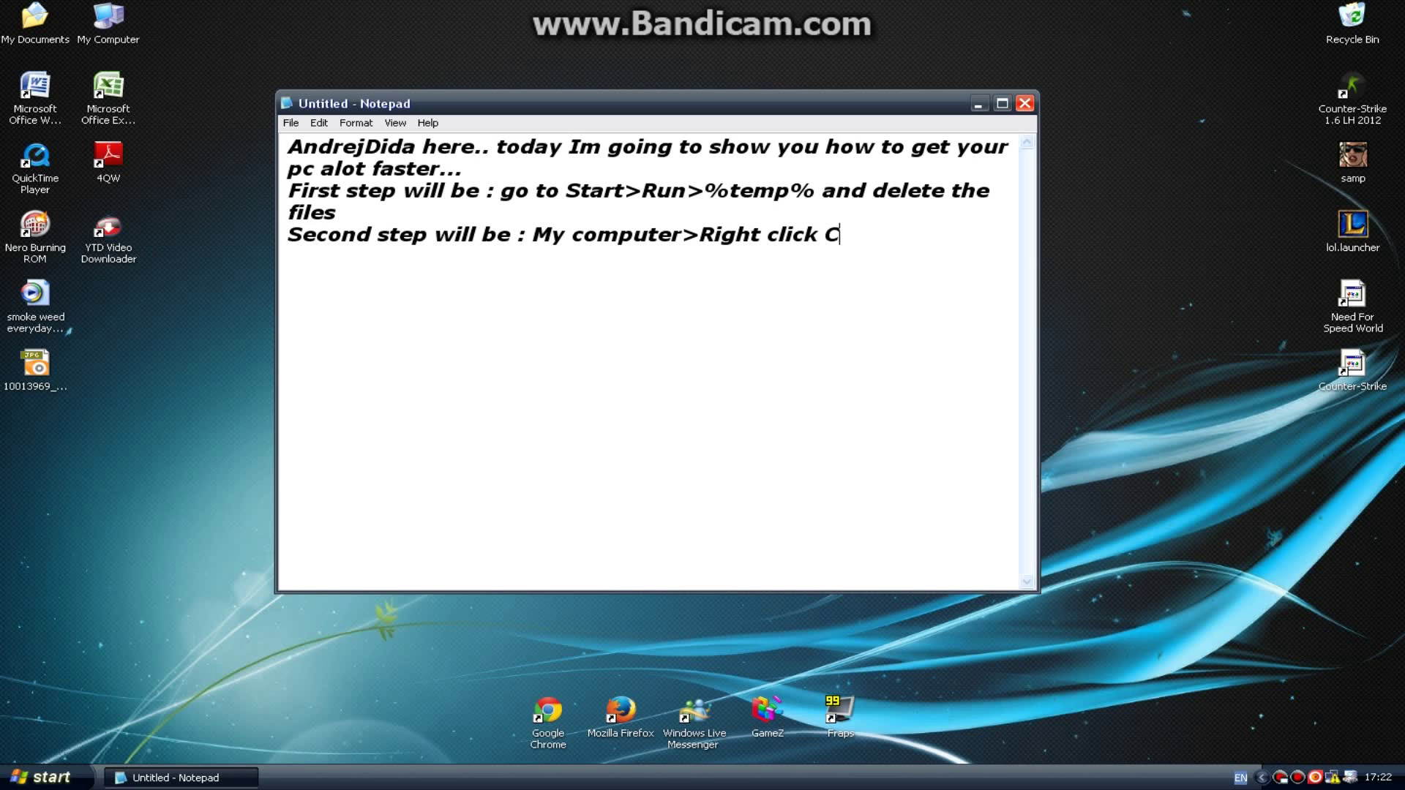
{"action": "type", "text": ":/> properties"}
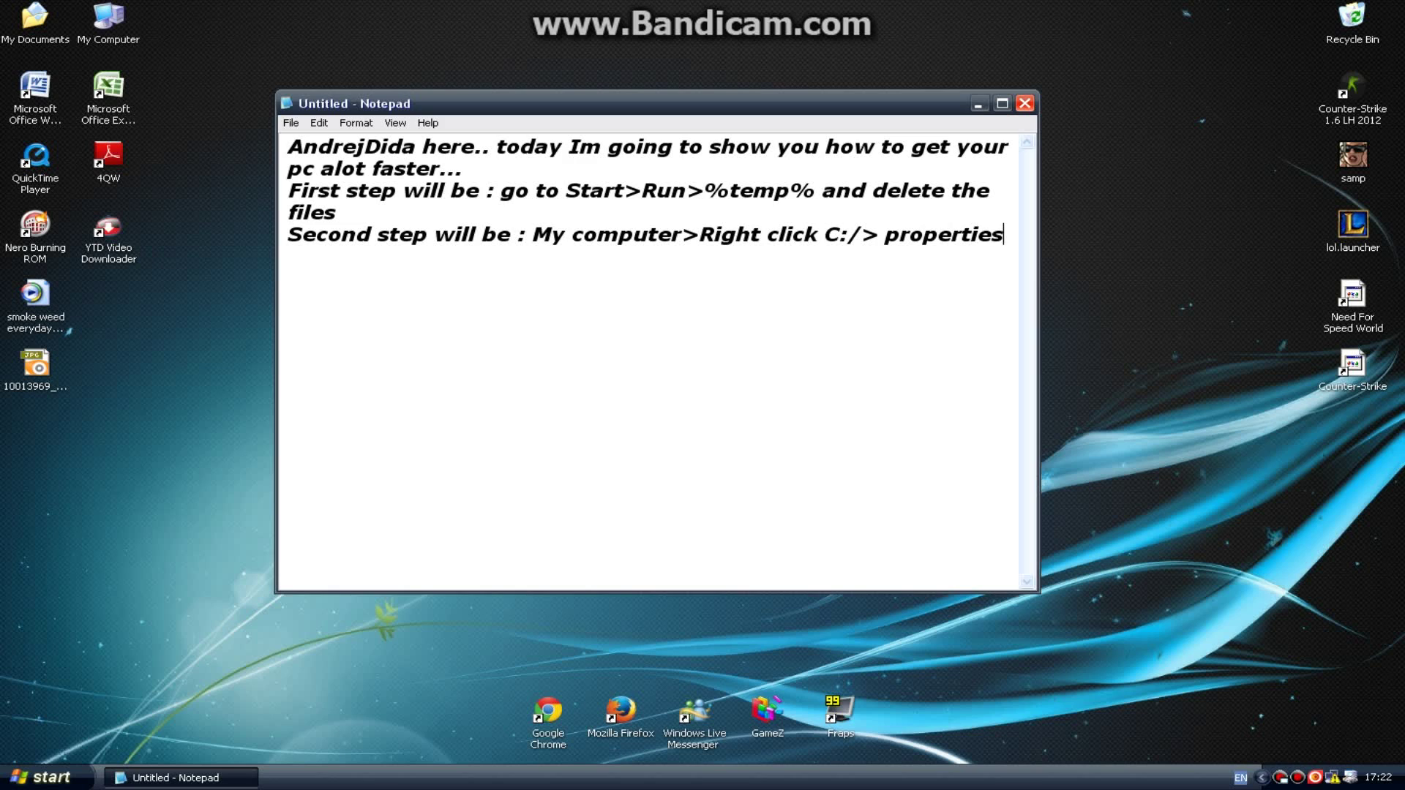
- Extend the second-step line of the note with ">disk cleanup"
{"action": "type", "text": ">disk"}
{"action": "key", "text": "BackSpace"}
{"action": "key", "text": "BackSpace"}
{"action": "key", "text": "BackSpace"}
{"action": "key", "text": "BackSpace"}
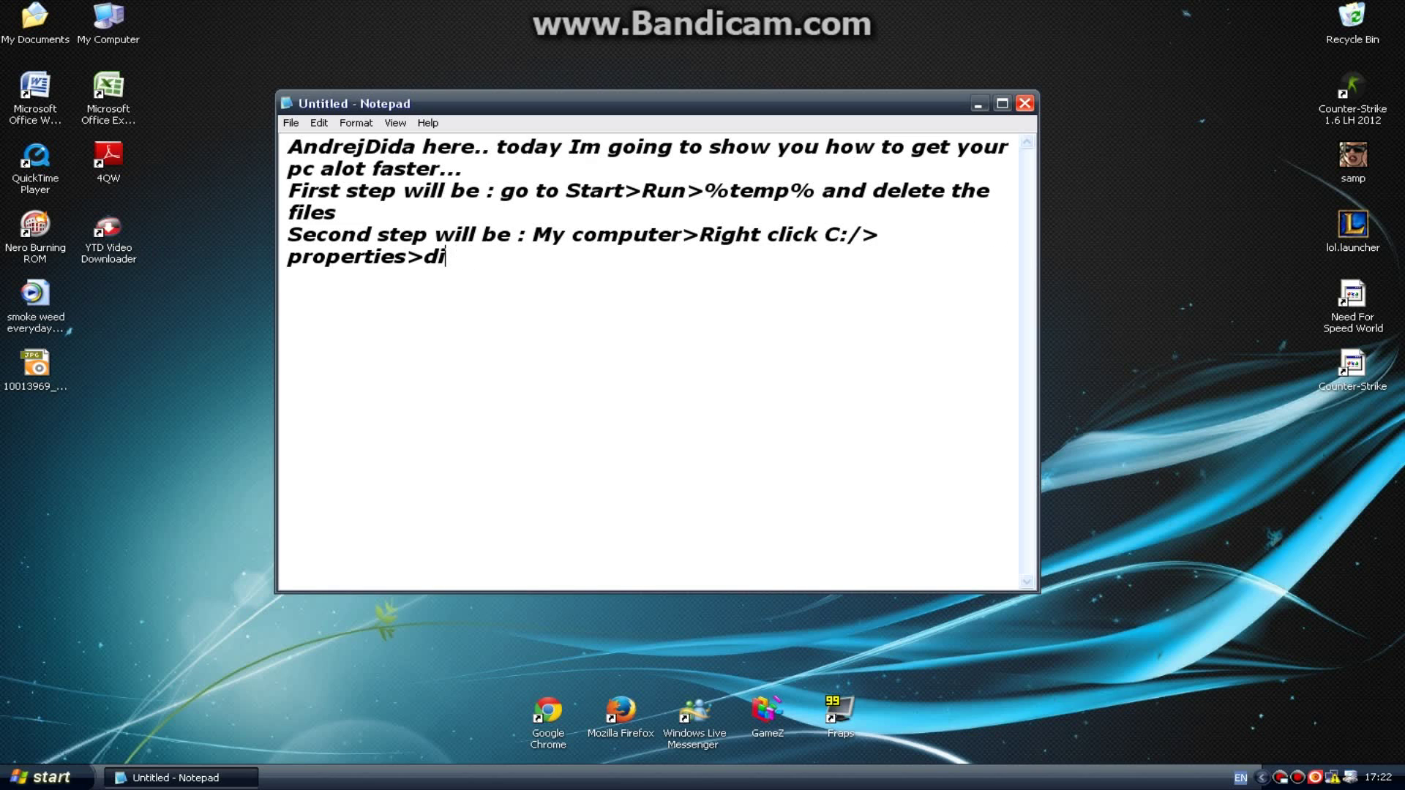
{"action": "type", "text": "disk cleanuo"}
{"action": "key", "text": "BackSpace"}
{"action": "type", "text": "p"}
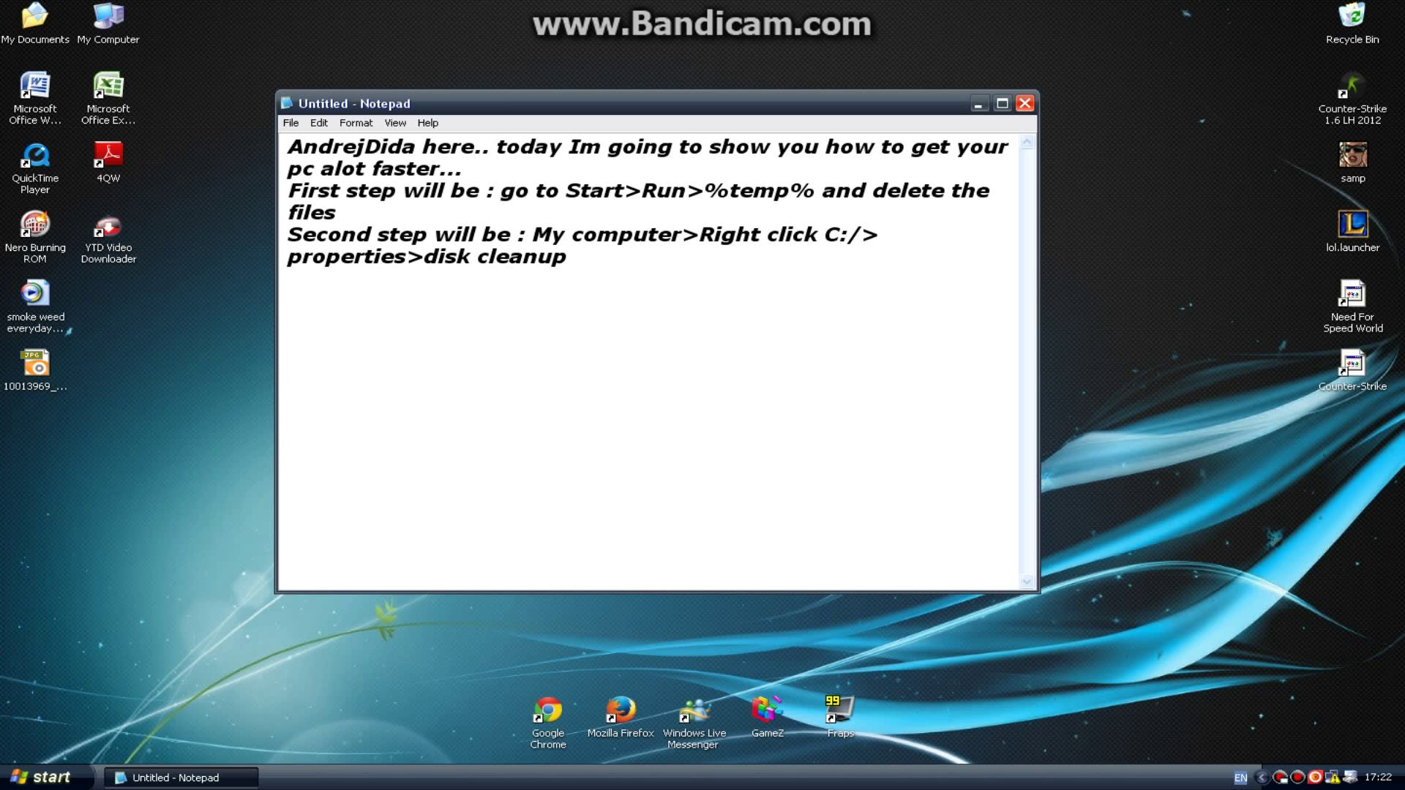
- Open My Computer, view the WinXp (C:) drive's general properties with the Disk Cleanup option, and close the properties
{"action": "double_click", "coordinate": [109, 22]}
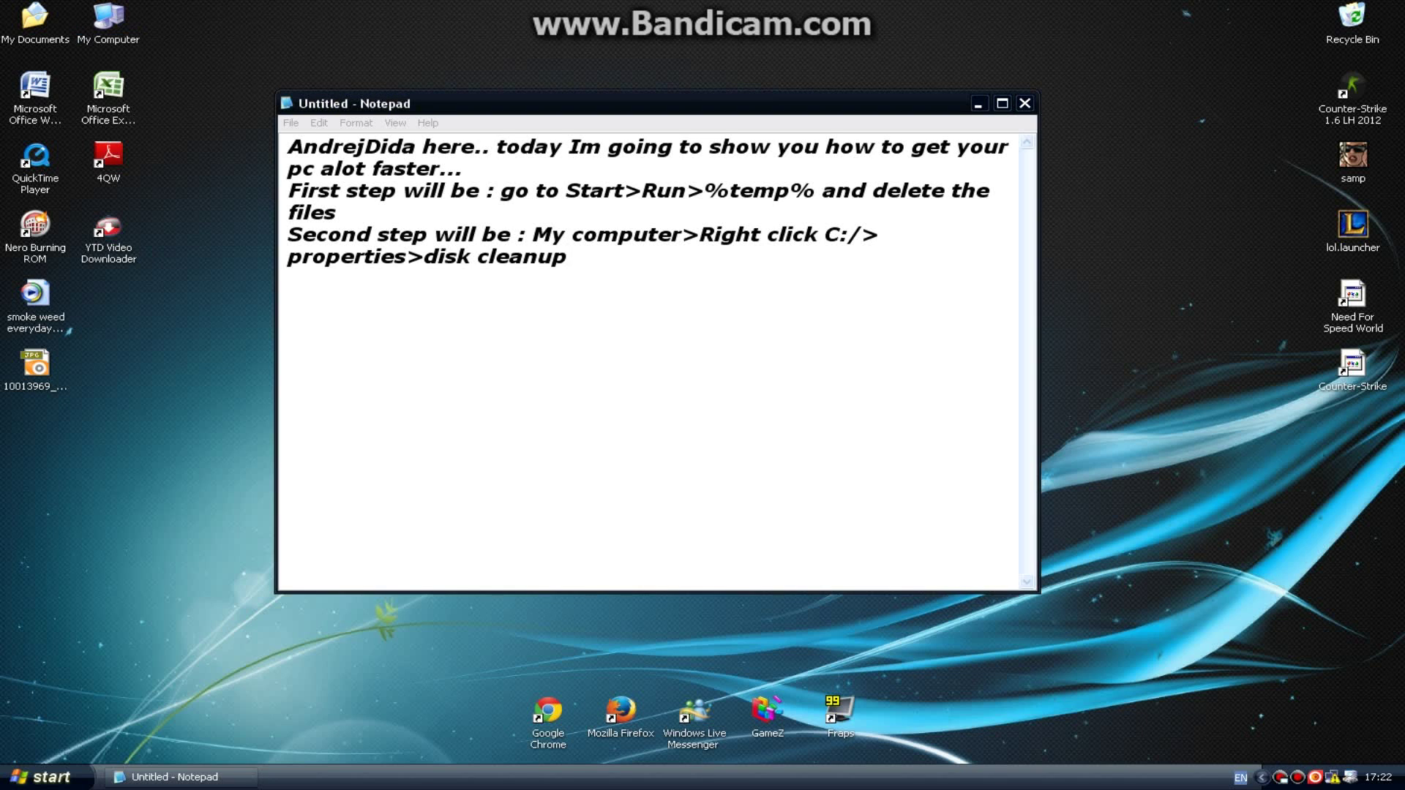
{"action": "left_click", "coordinate": [165, 777]}
{"action": "left_click", "coordinate": [978, 103]}
{"action": "left_click", "coordinate": [628, 410]}
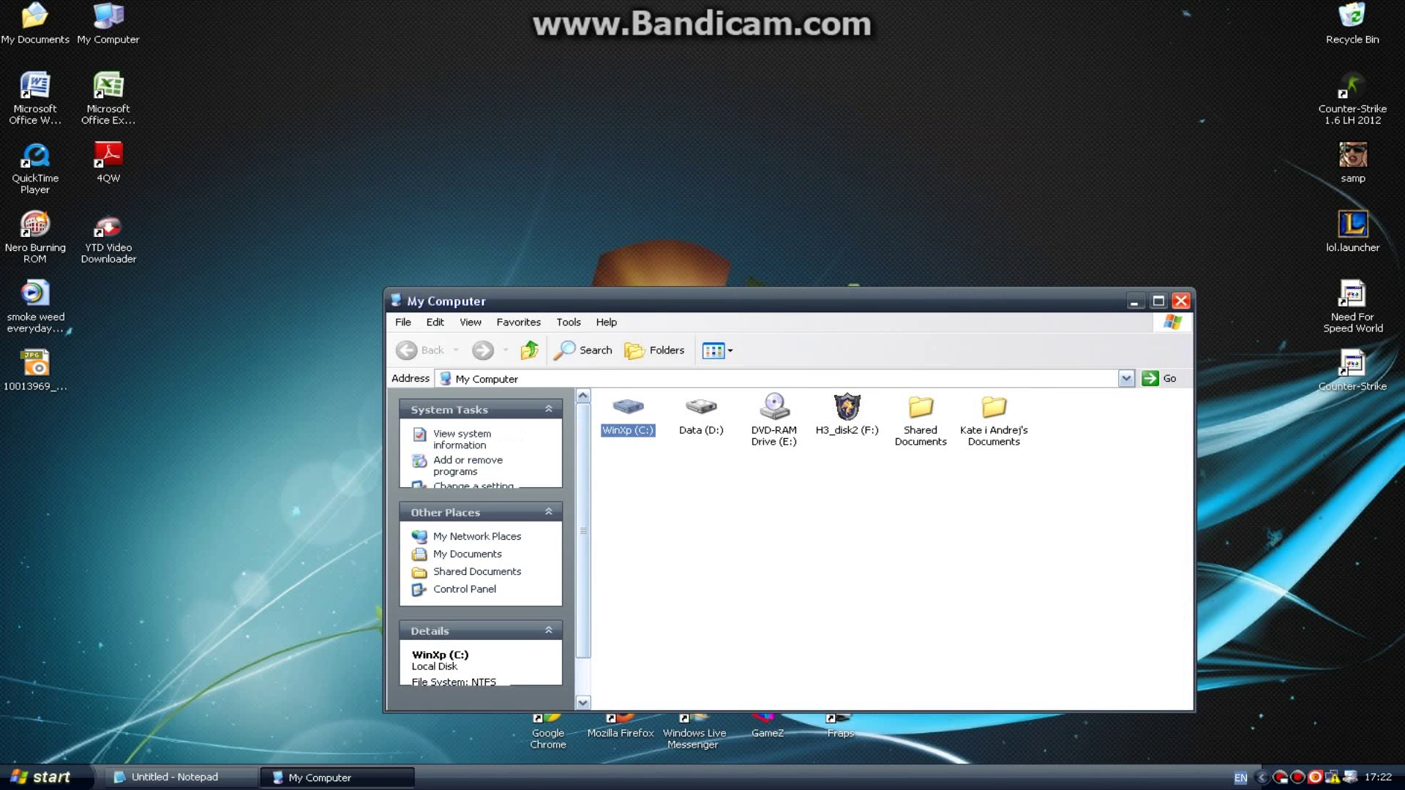
{"action": "right_click", "coordinate": [628, 410]}
{"action": "left_click", "coordinate": [732, 685]}
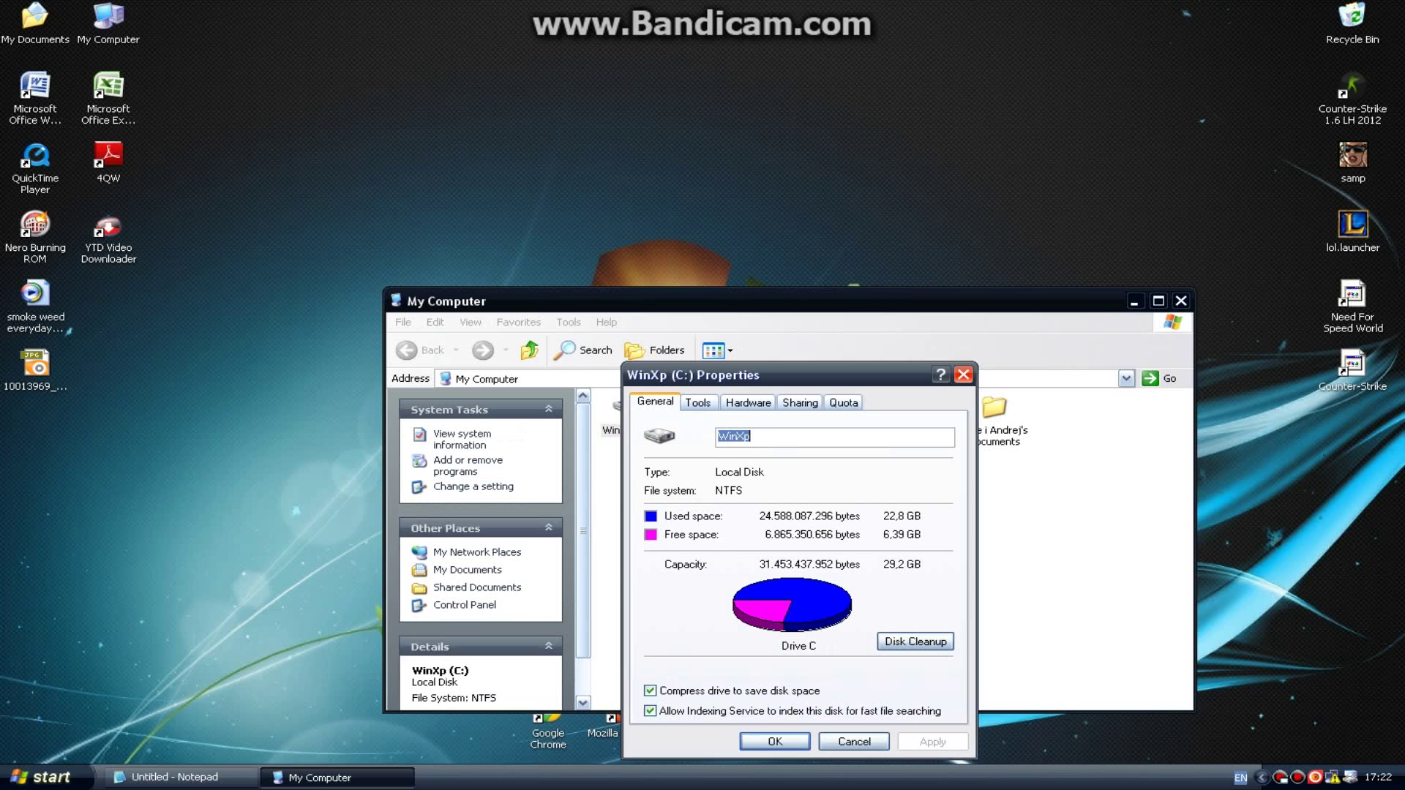
{"action": "left_click_drag", "start_coordinate": [732, 375], "coordinate": [535, 195]}
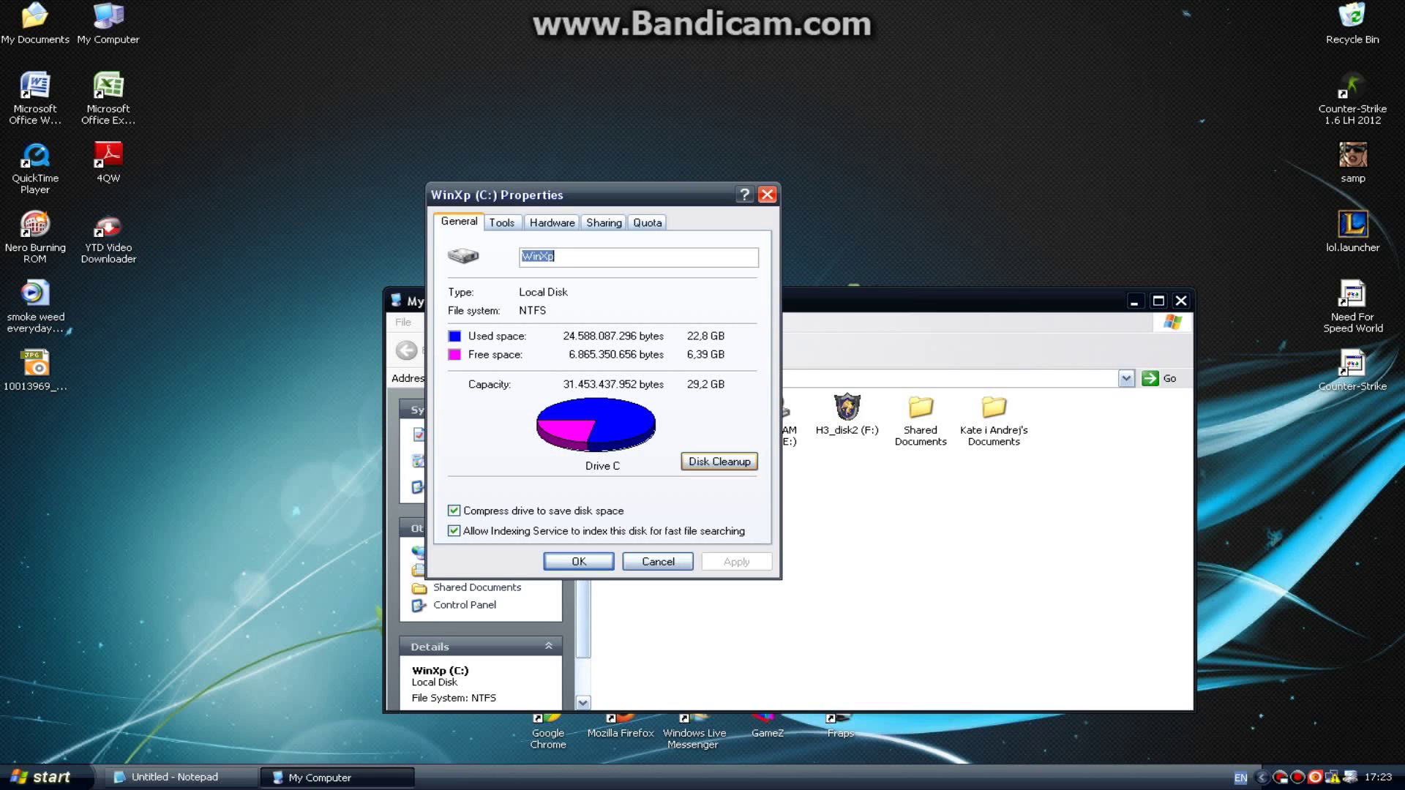
{"action": "key", "text": "Escape"}
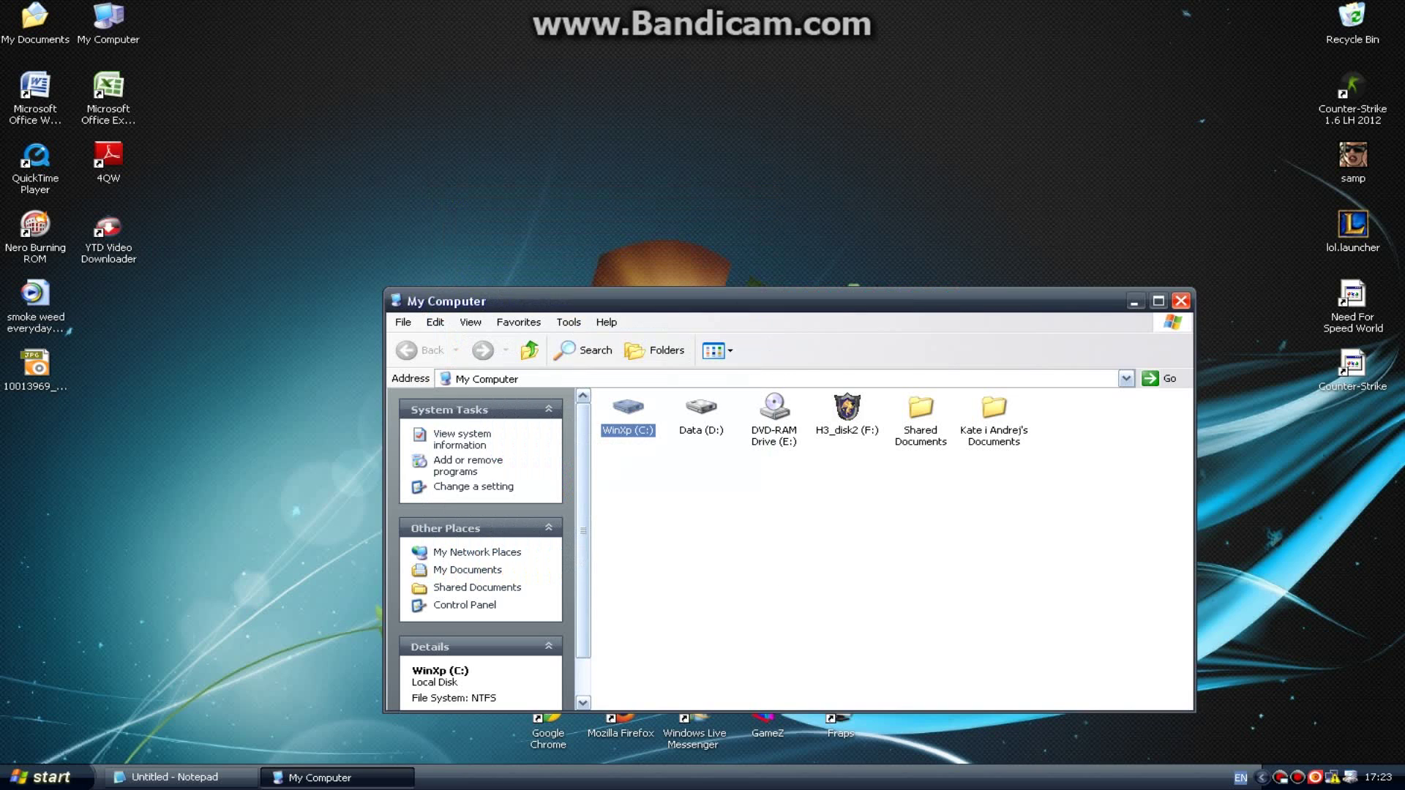
- Switch back to Notepad and add the line "Third step : Take a scan on your antivirus program.."
{"action": "key", "text": "alt+Tab"}
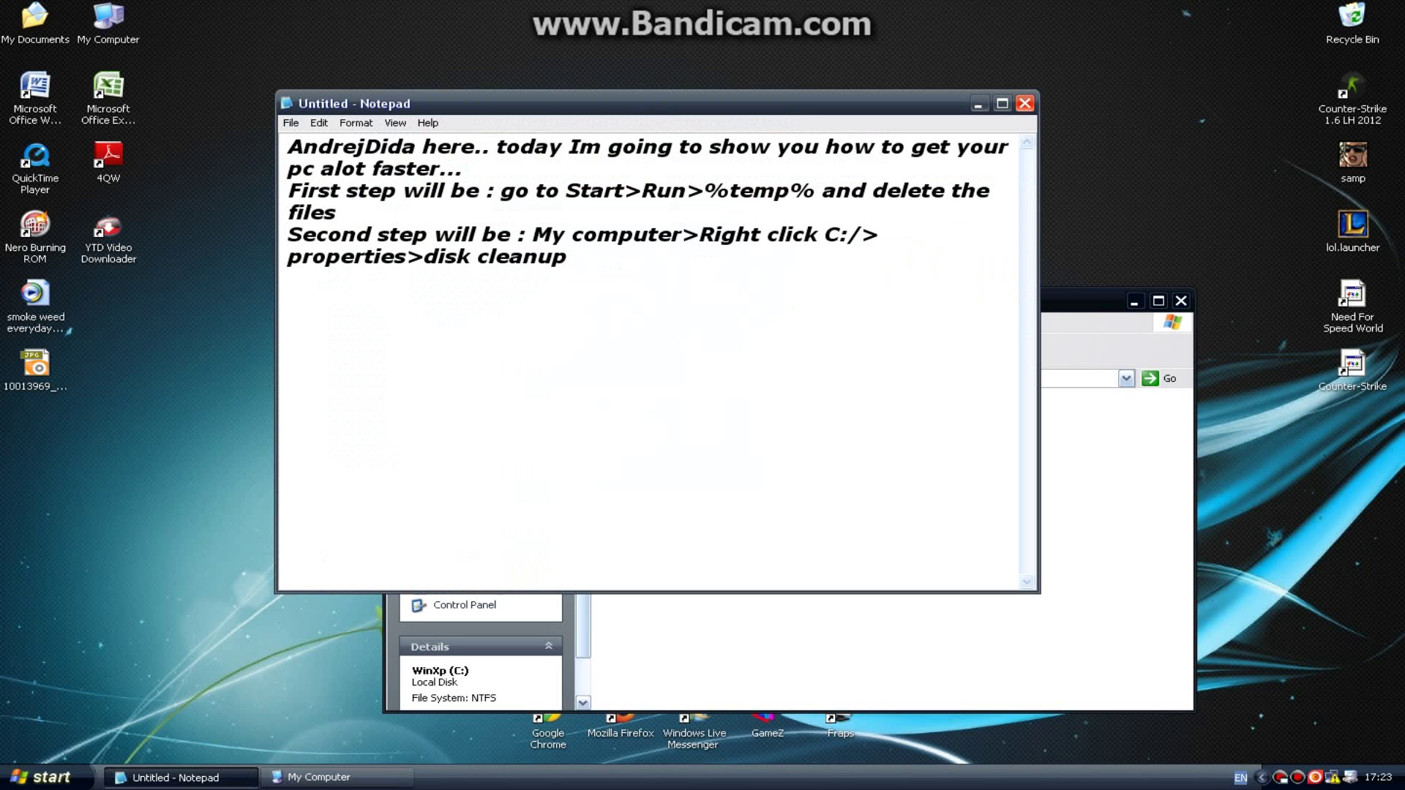
{"action": "type", "text": "Third step "}
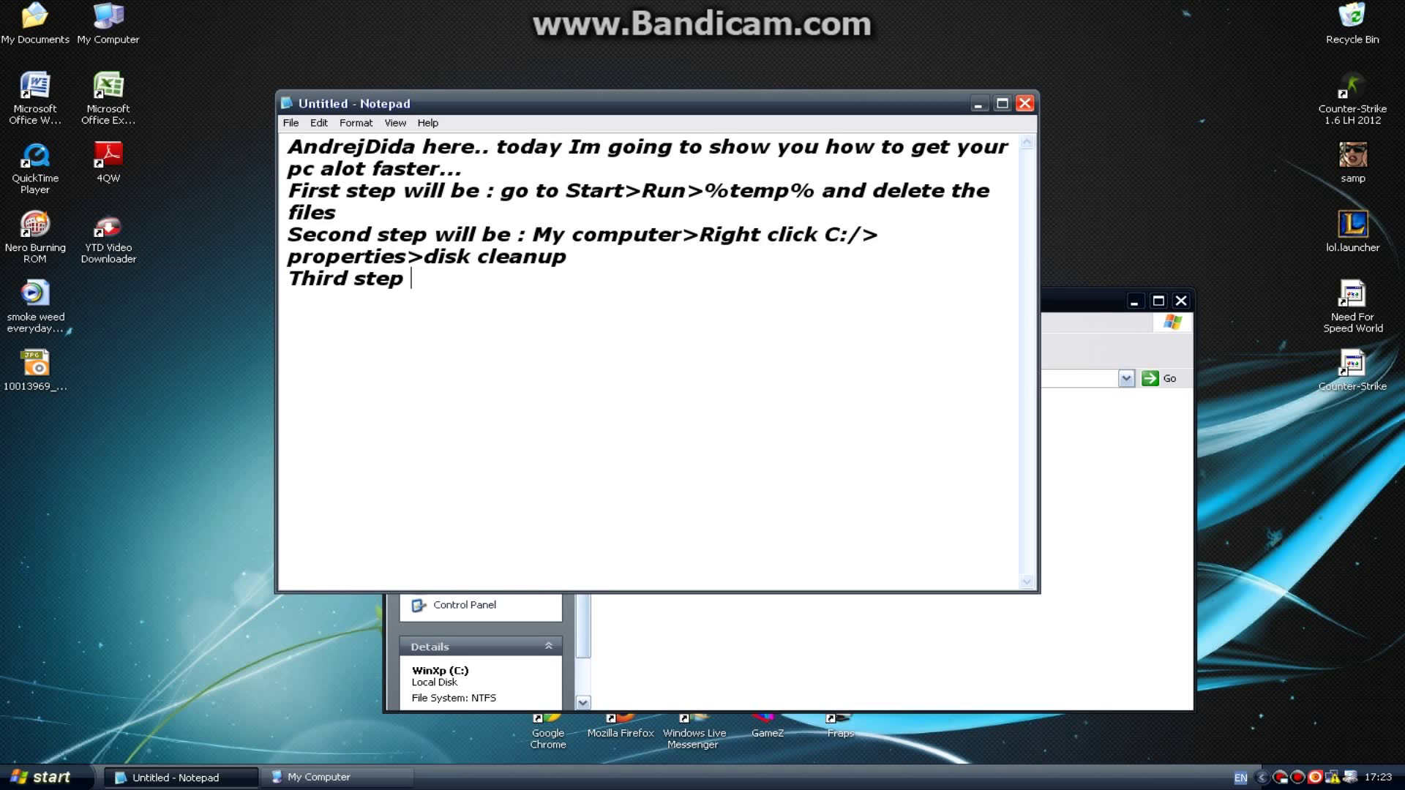
{"action": "type", "text": ": Take a scan"}
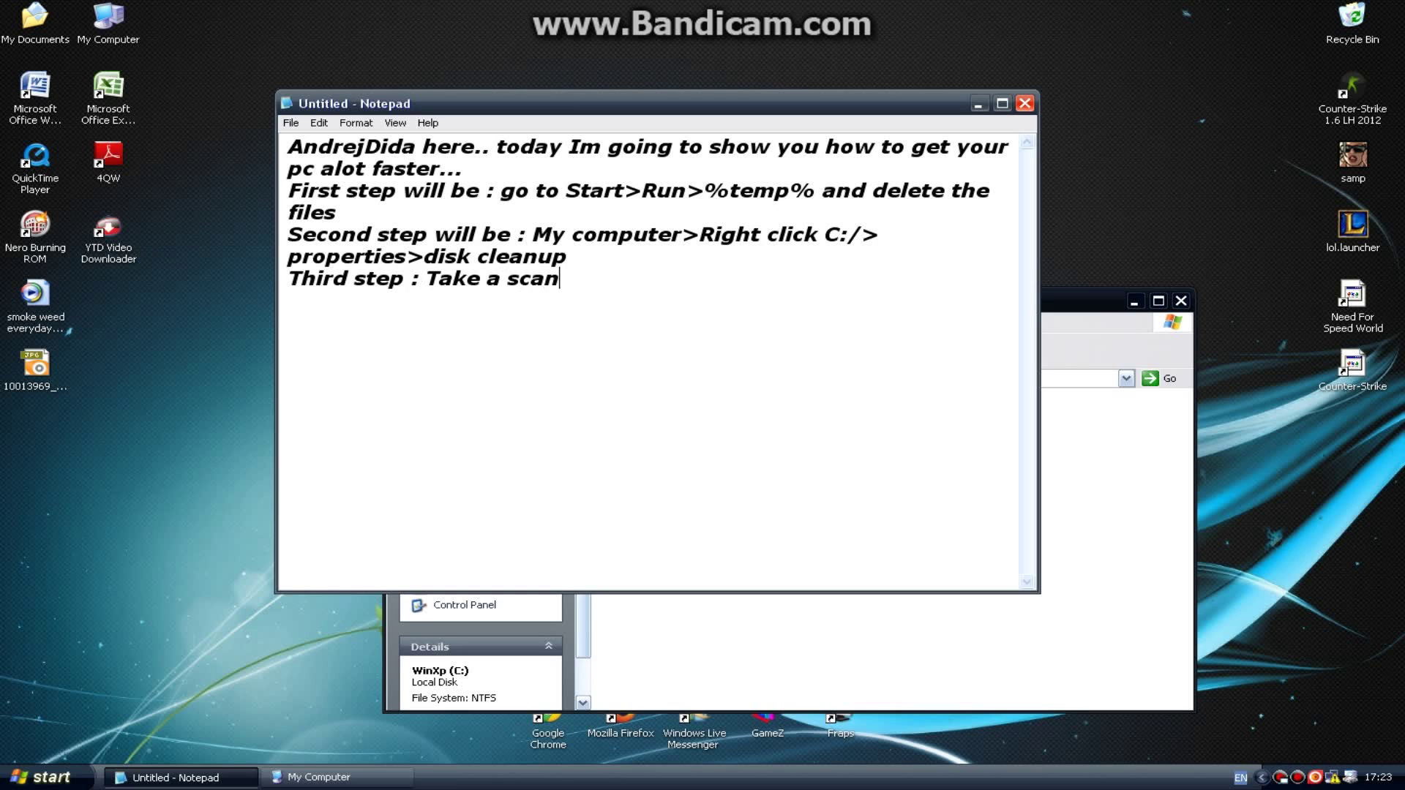
{"action": "type", "text": " on your antiv"}
{"action": "key", "text": "BackSpace"}
{"action": "type", "text": "i"}
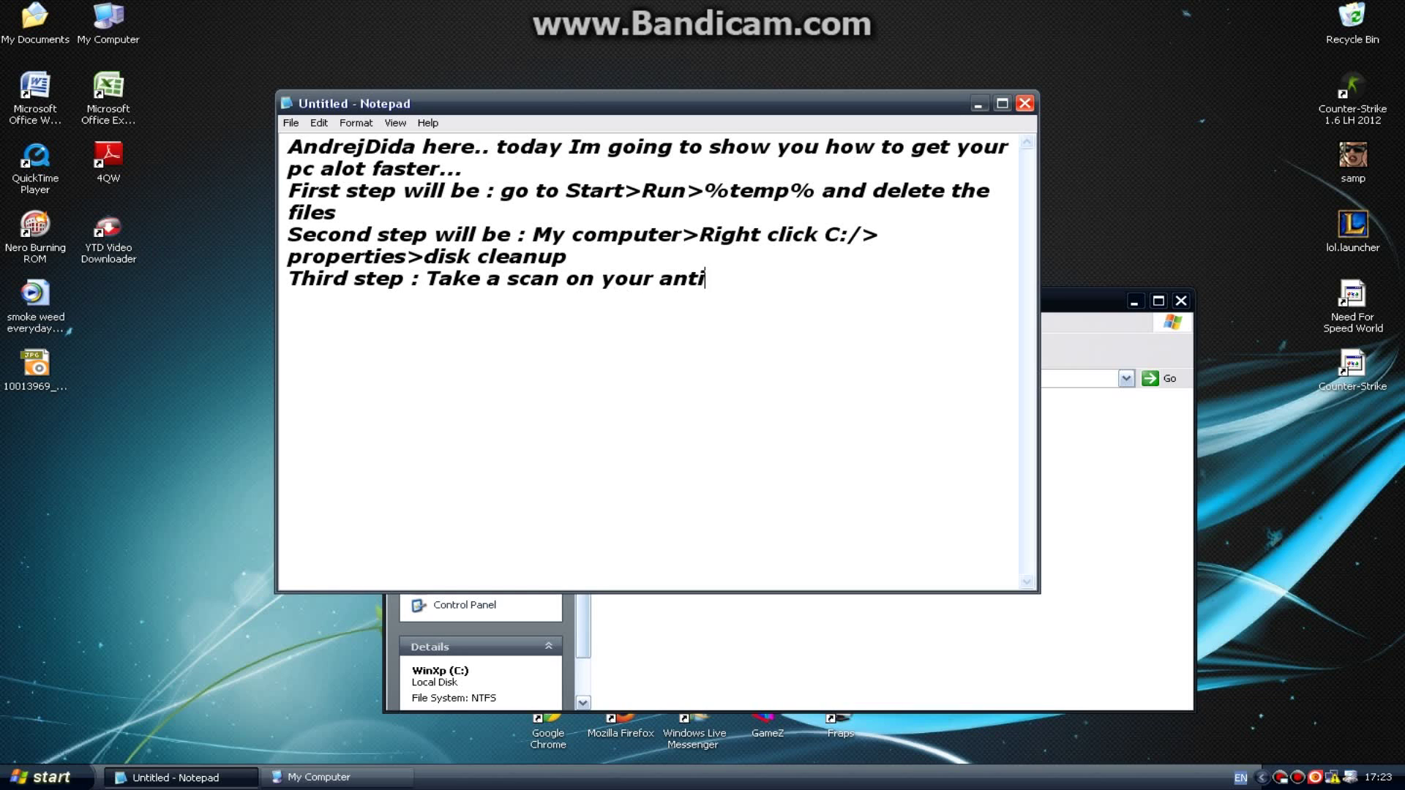
{"action": "type", "text": "virus program.."}
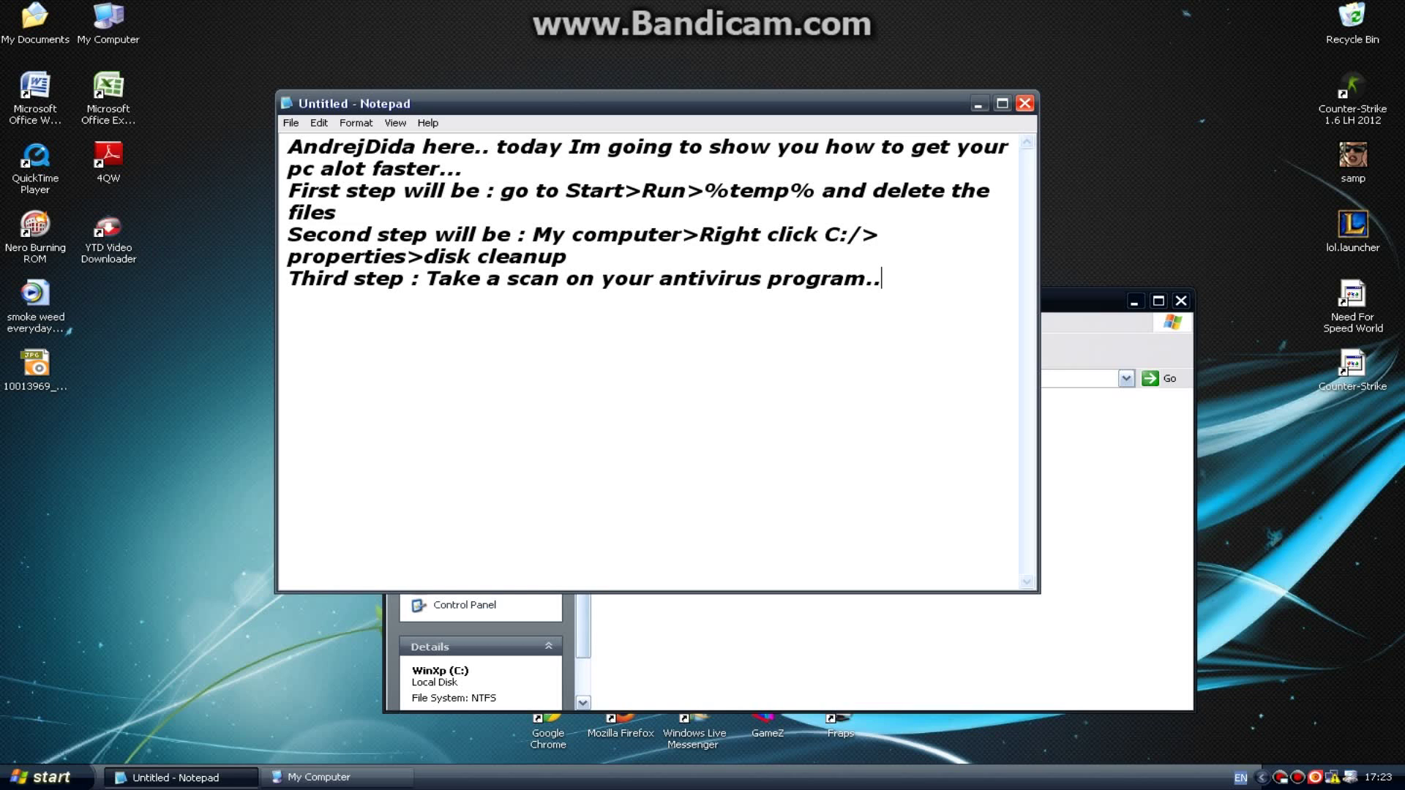
- Append "Mines fcked up I havent reinstalled my pc for one year and its shitty.." to the third-step line, and view and close ESET NOD32 Antivirus
{"action": "type", "text": "Mines fcked up I h"}
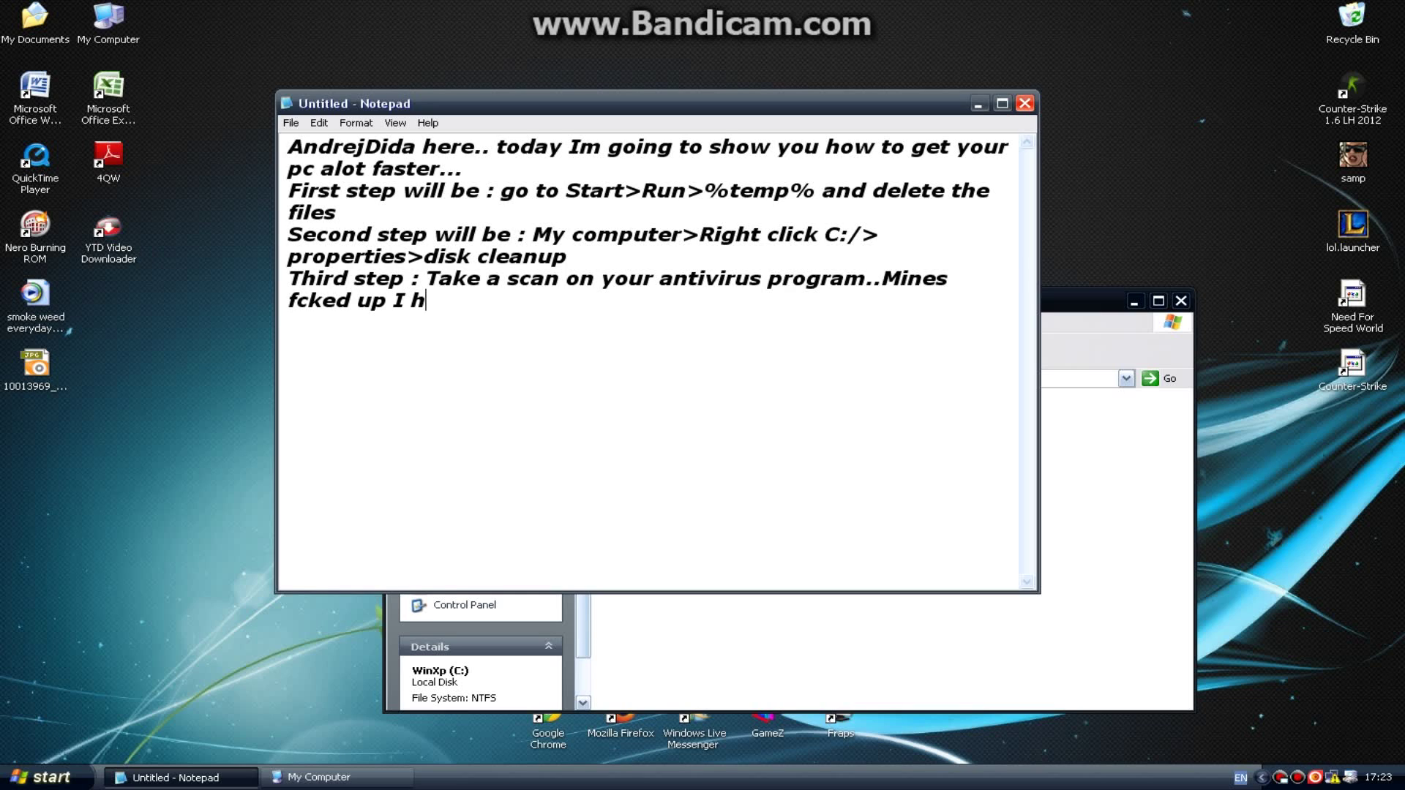
{"action": "type", "text": "avent rein"}
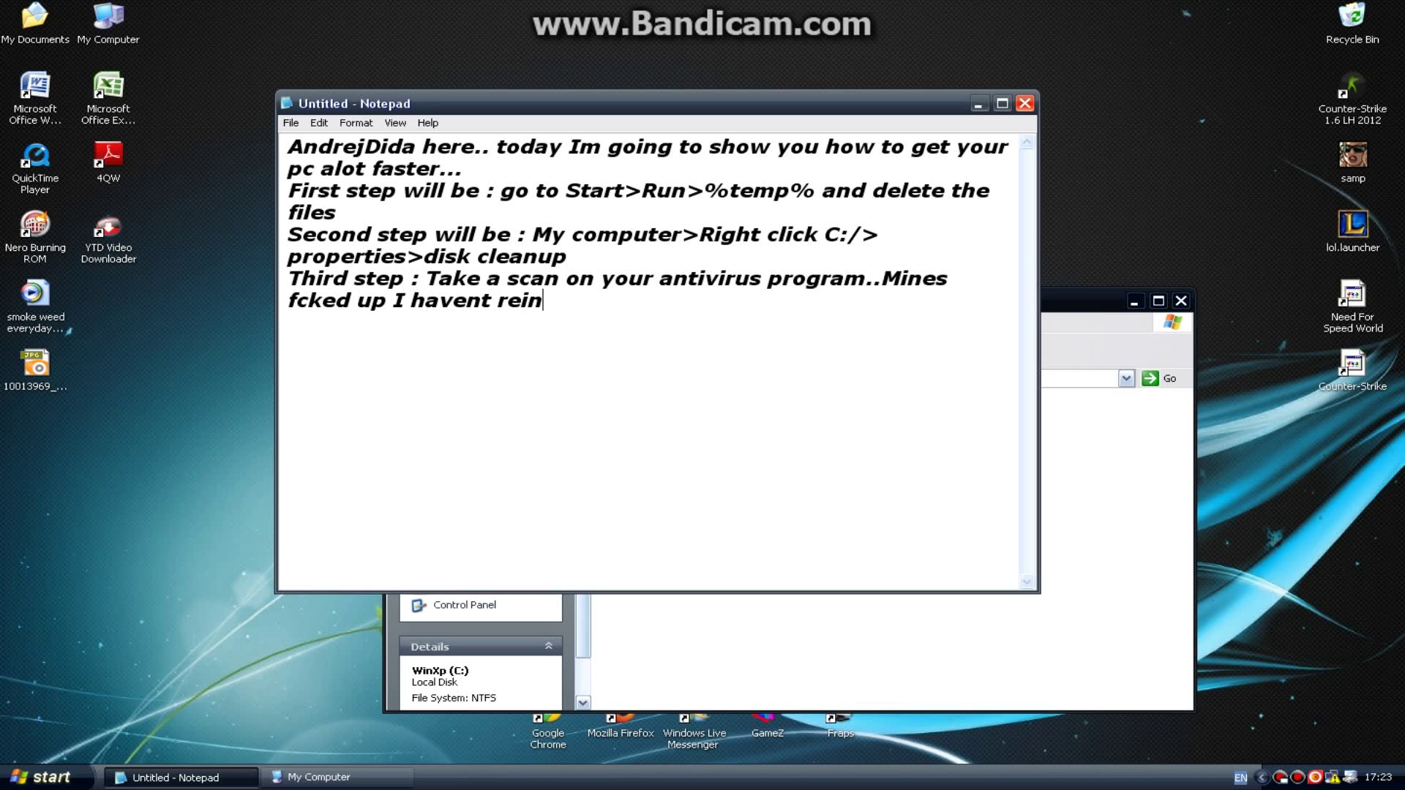
{"action": "type", "text": "stalled my pc"}
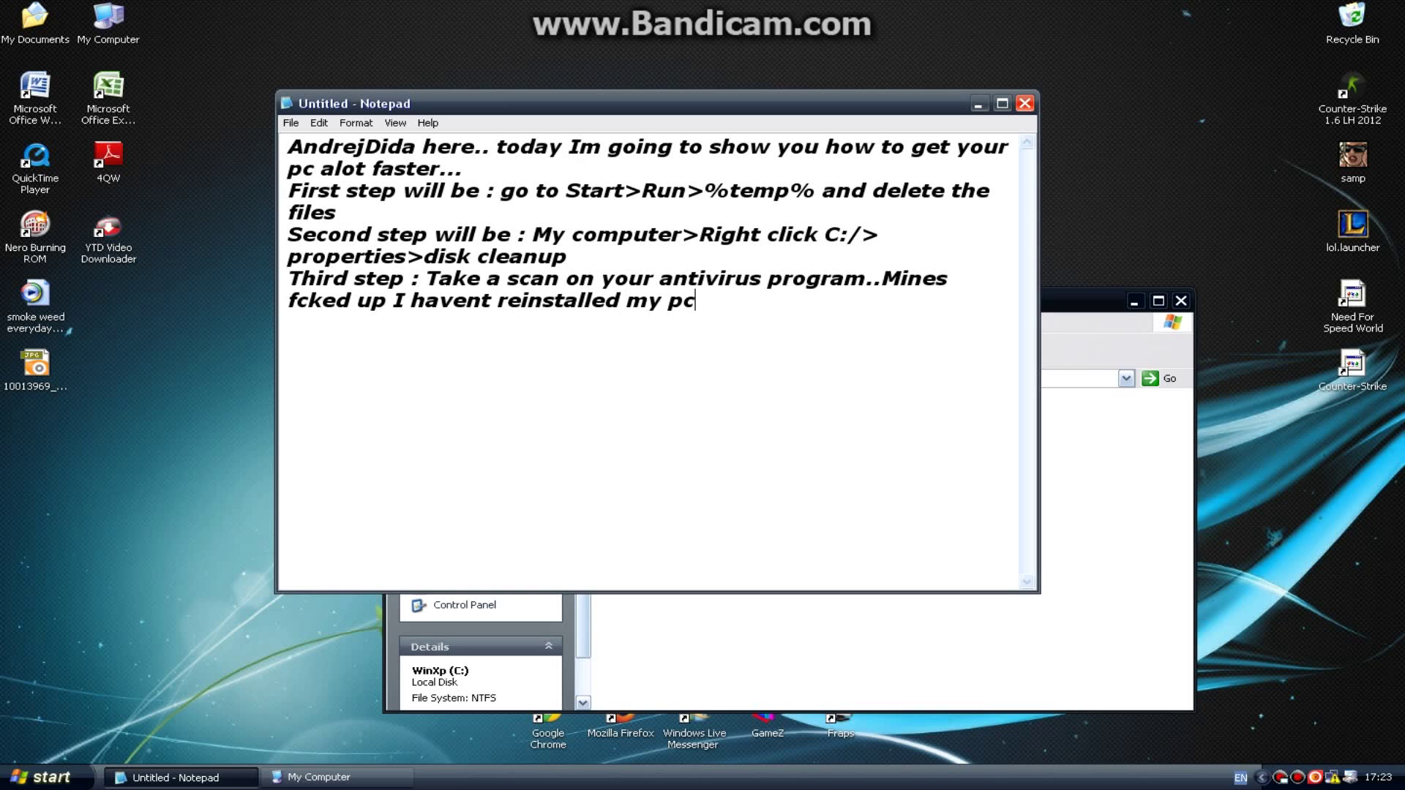
{"action": "type", "text": " for one year a"}
{"action": "key", "text": "BackSpace"}
{"action": "key", "text": "BackSpace"}
{"action": "type", "text": "ar and its shitty"}
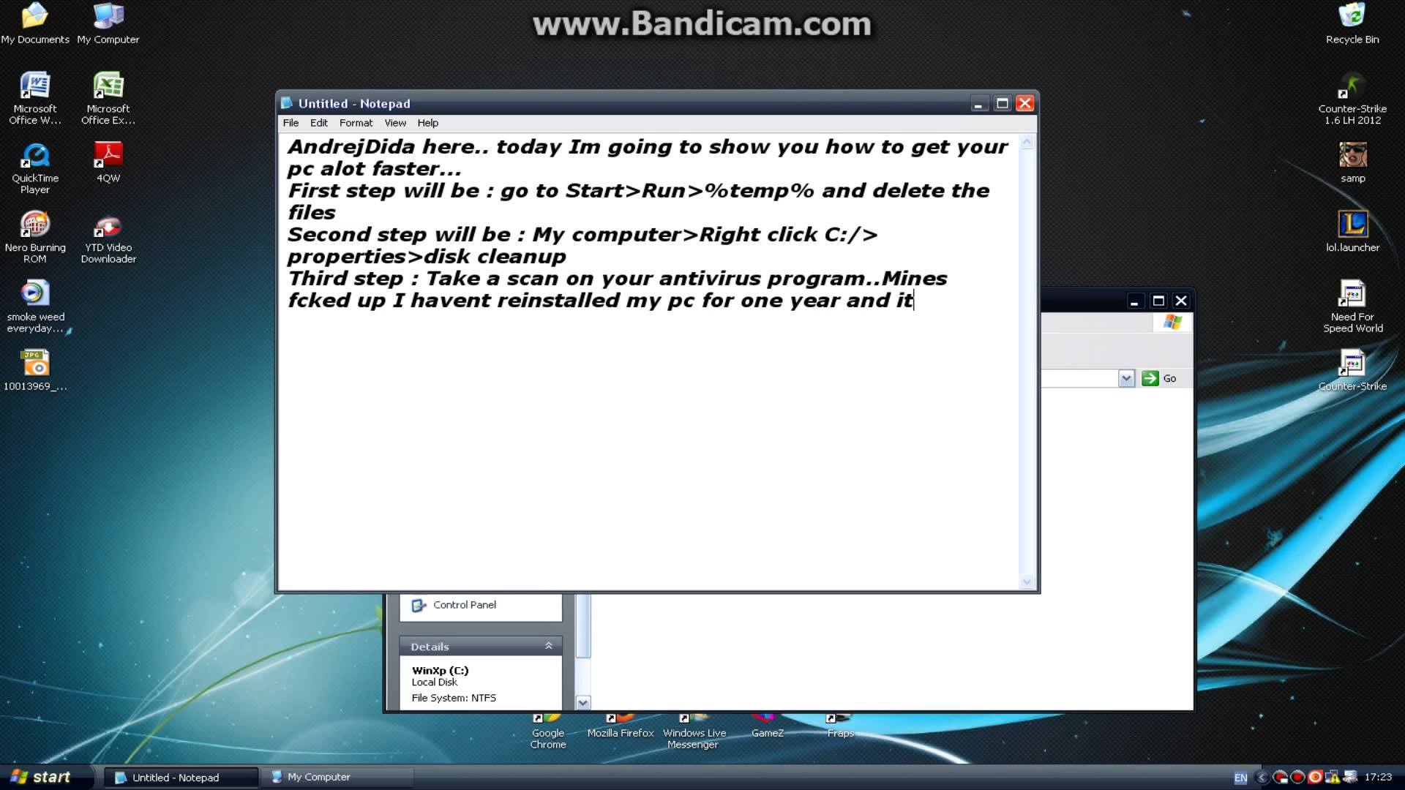
{"action": "type", "text": ".."}
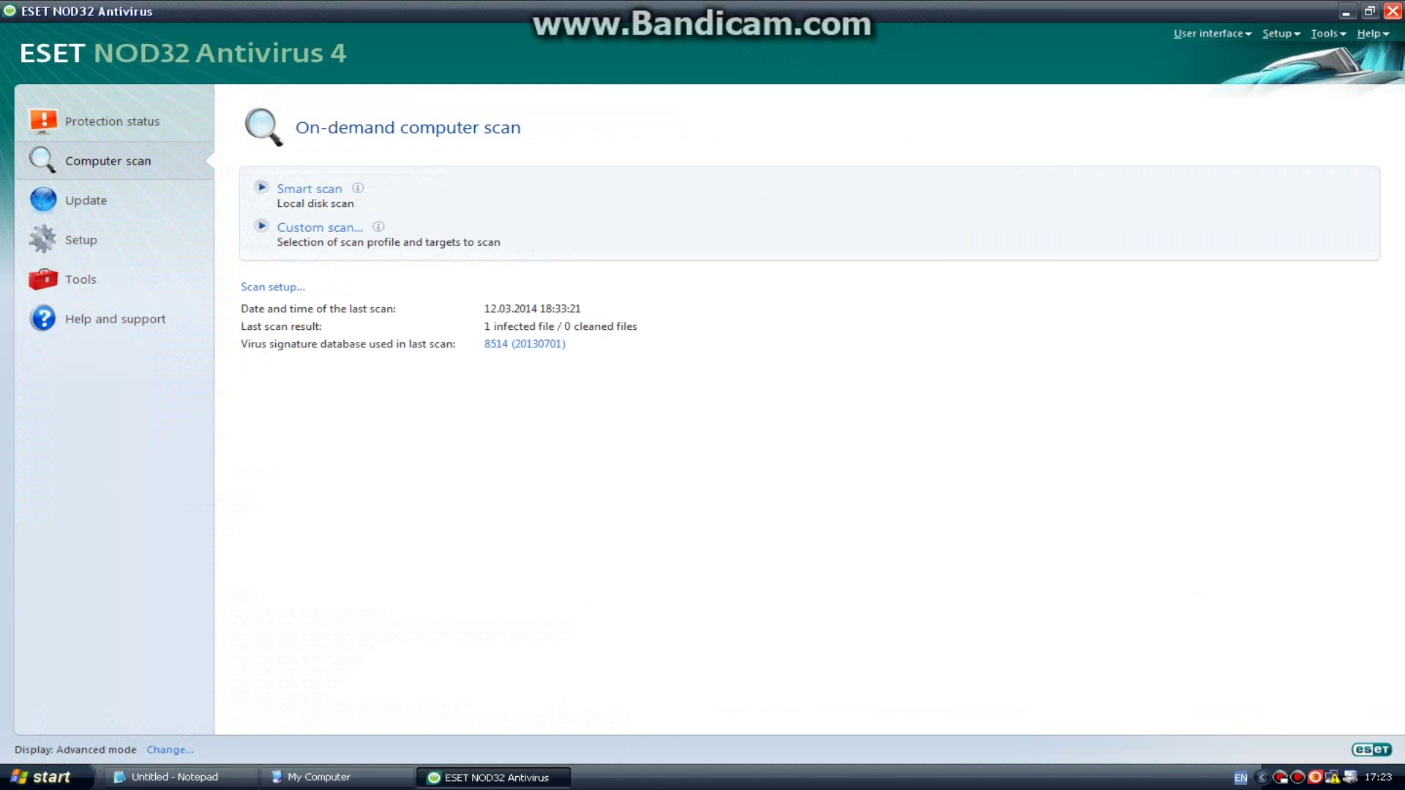
{"action": "left_click", "coordinate": [1393, 11]}
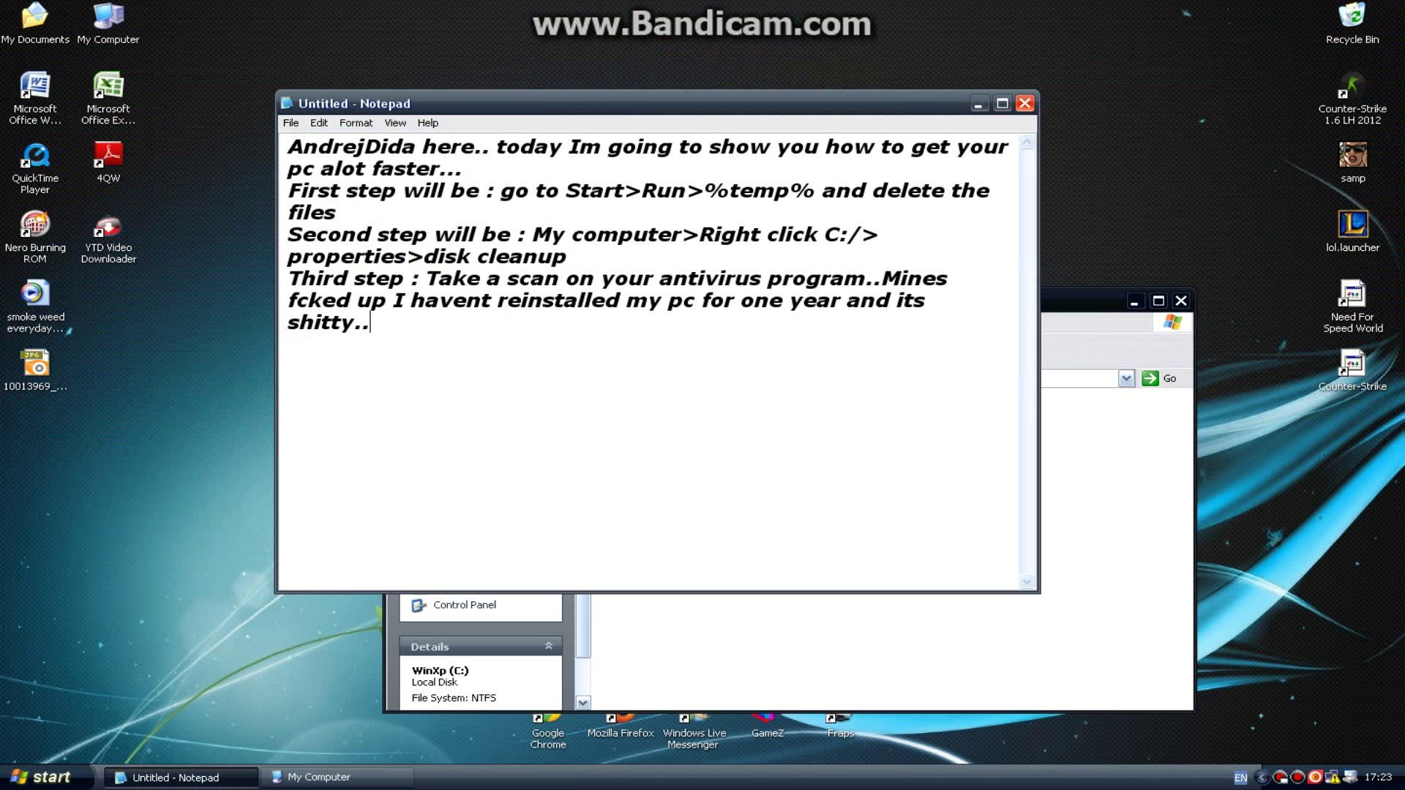
- Continue the third-step text in Notepad with "When the antivirus finishes the scan ..probably it will find some viruses"
{"action": "type", "text": "When the"}
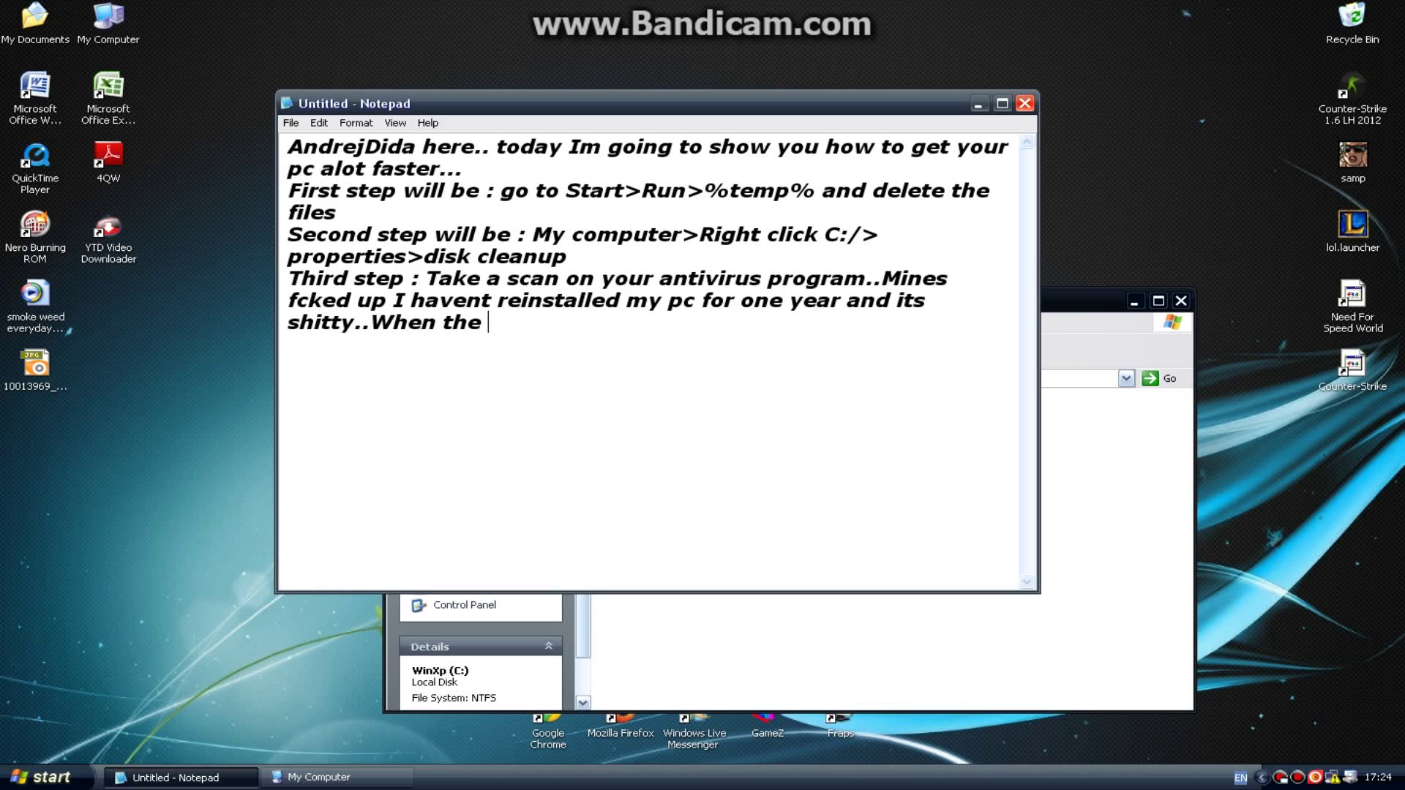
{"action": "type", "text": " antivirus "}
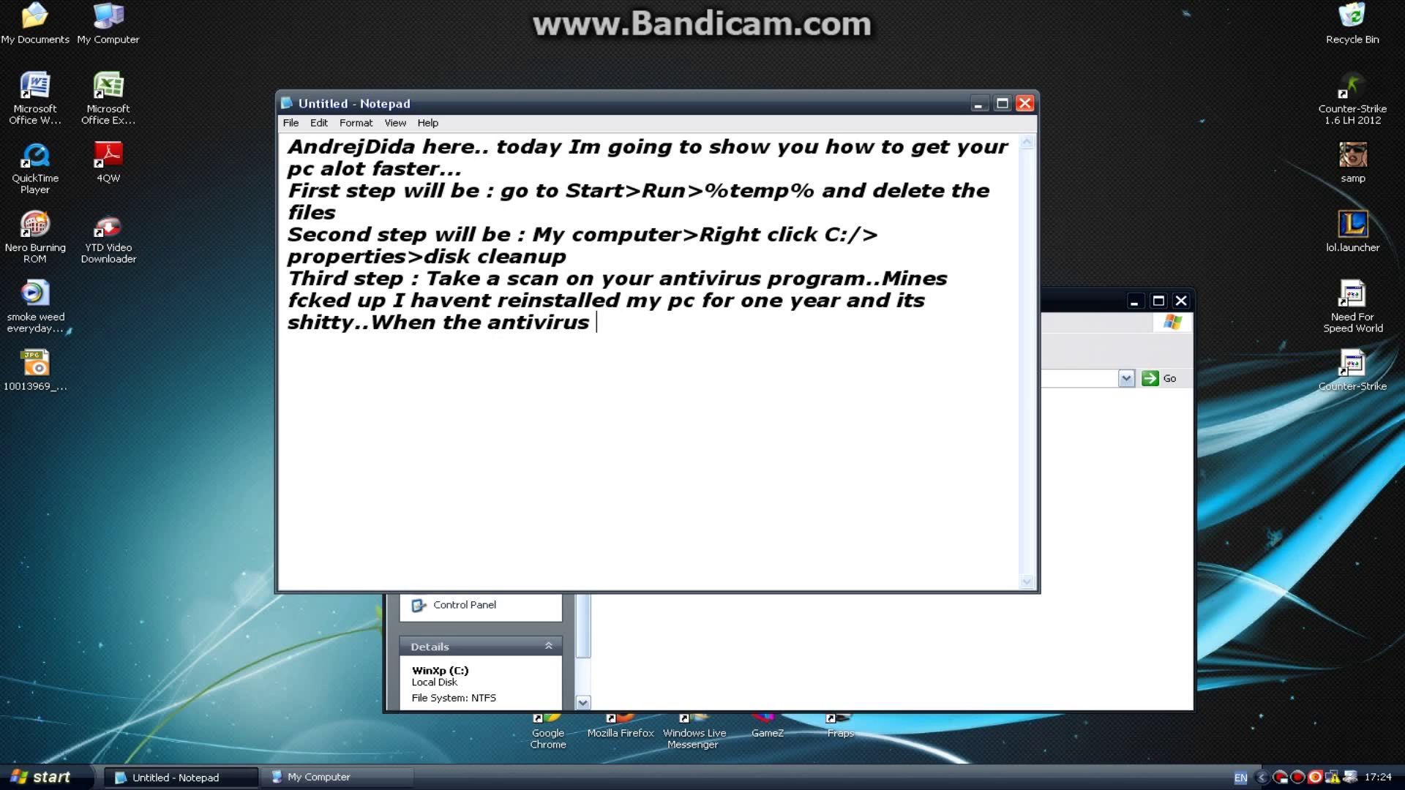
{"action": "type", "text": "finishes the scan "}
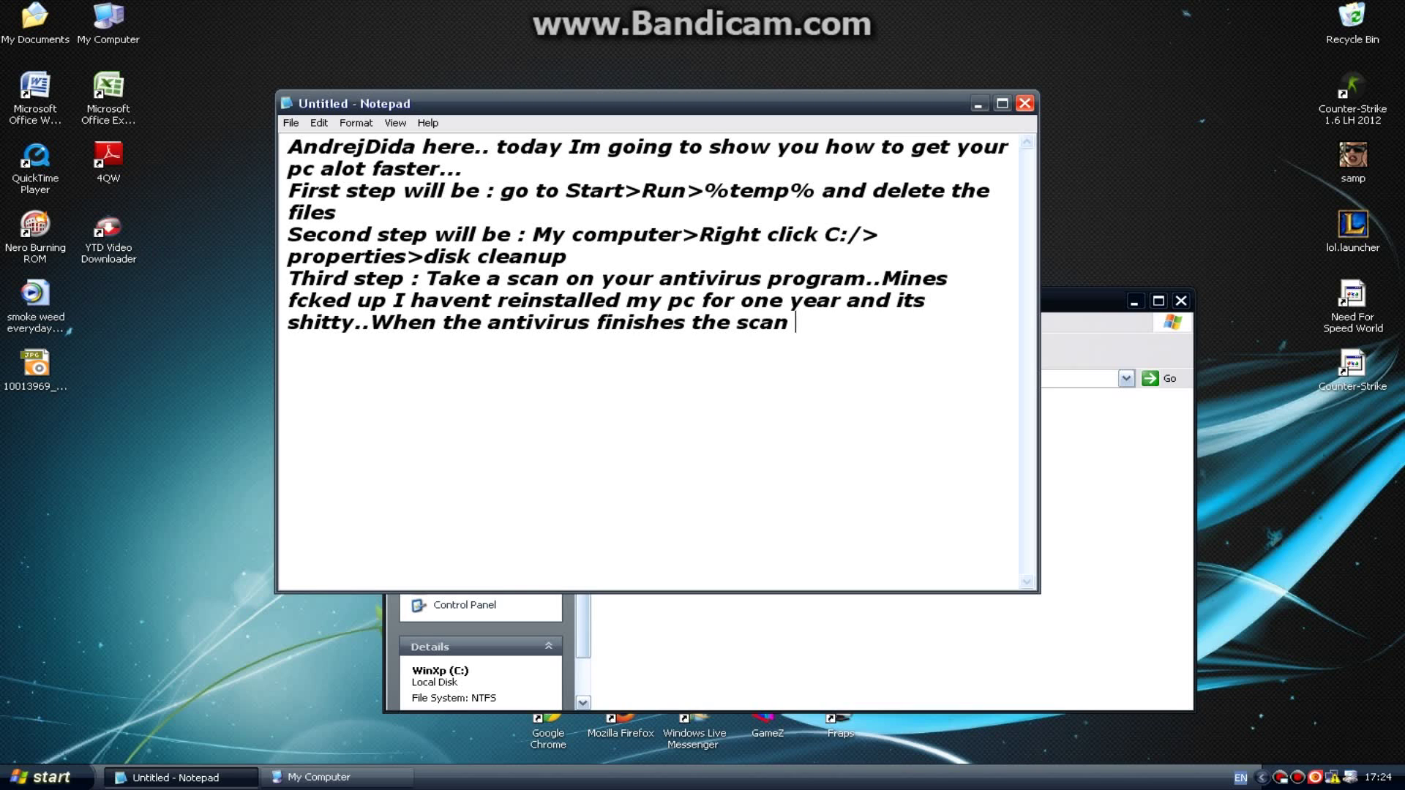
{"action": "type", "text": "..It"}
{"action": "key", "text": "BackSpace"}
{"action": "key", "text": "BackSpace"}
{"action": "type", "text": "probably it will find some viruse"}
{"action": "key", "text": "BackSpace"}
{"action": "type", "text": "uses"}
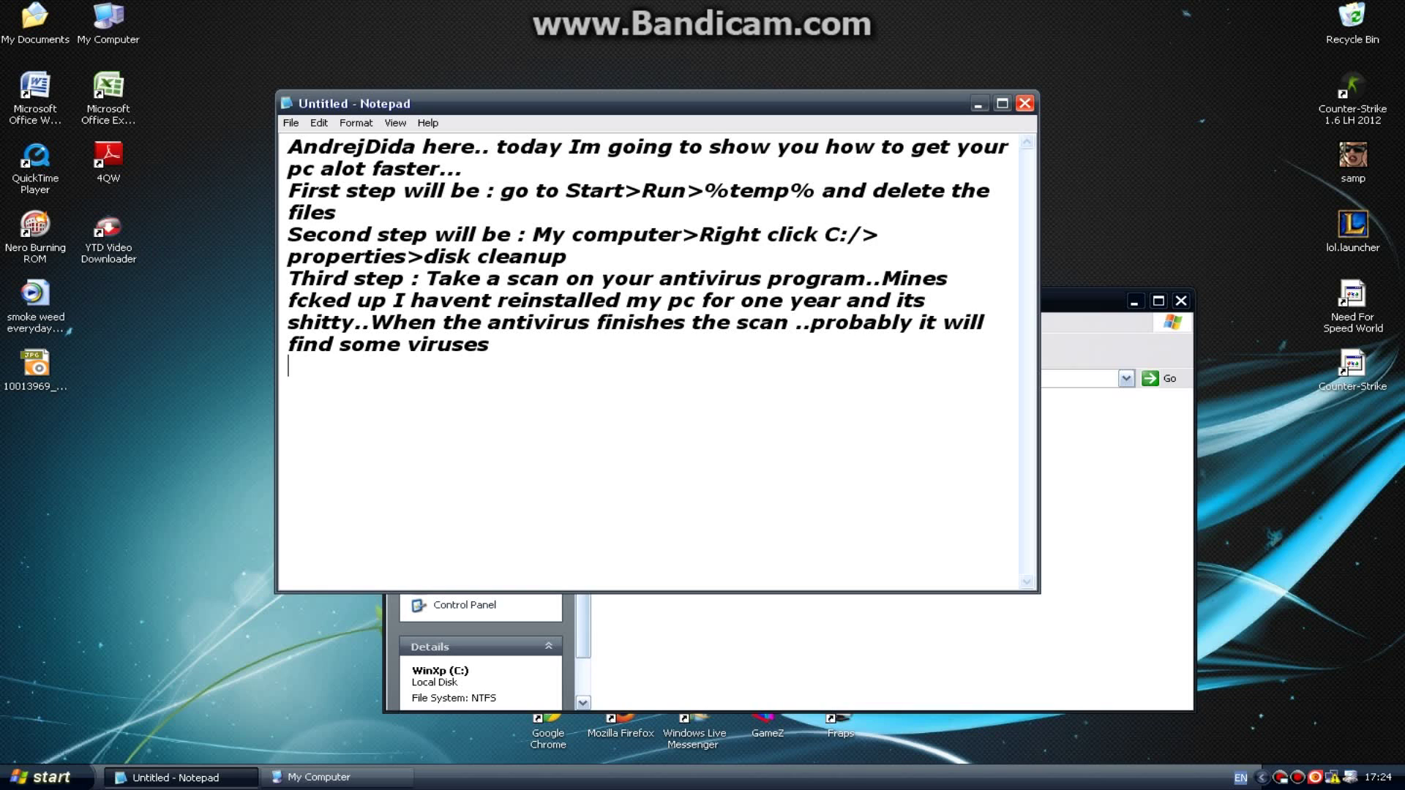
- Add the line "Fourth step: It will be cleaning your recycle bin..." to the note
{"action": "type", "text": "Fourth step"}
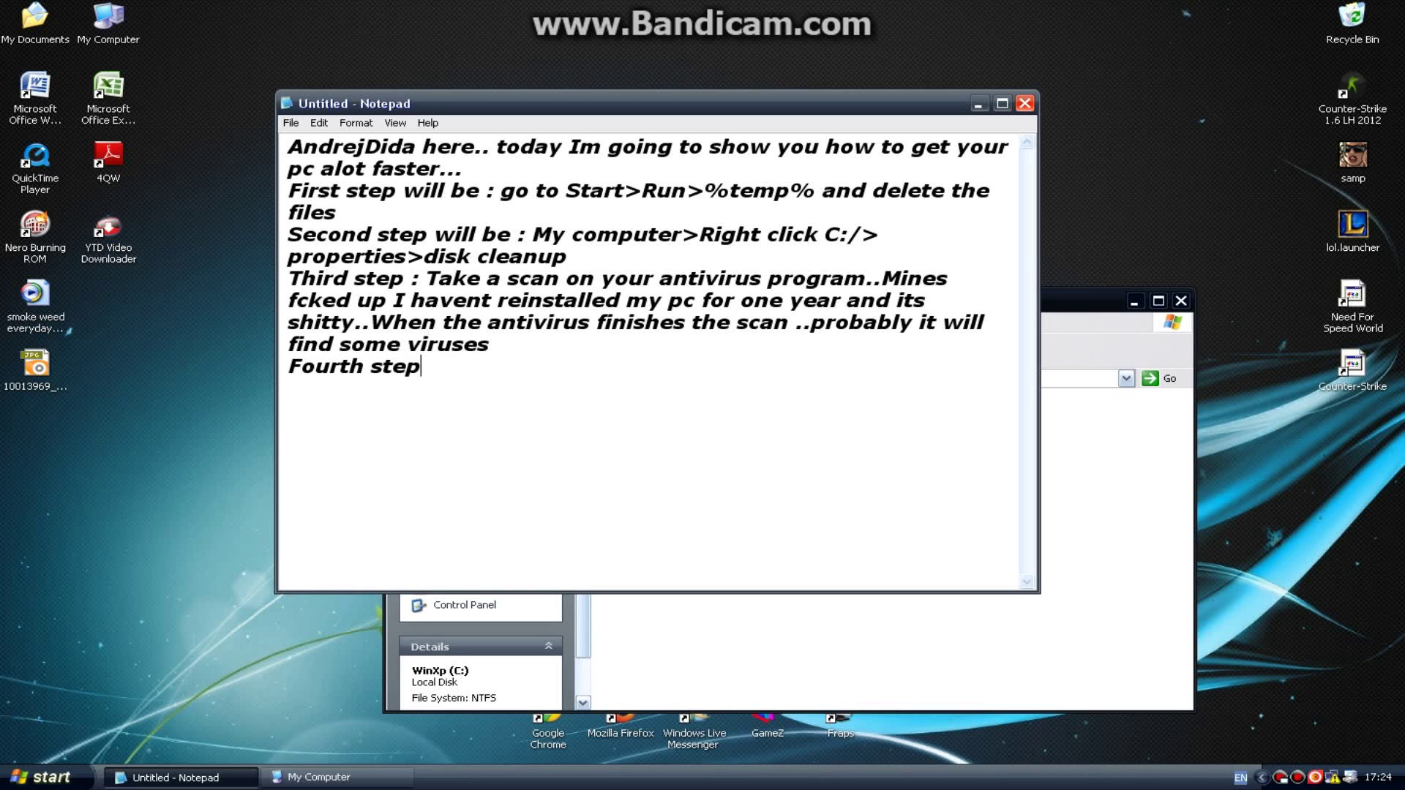
{"action": "type", "text": ": It will be cleaning your recycle bin"}
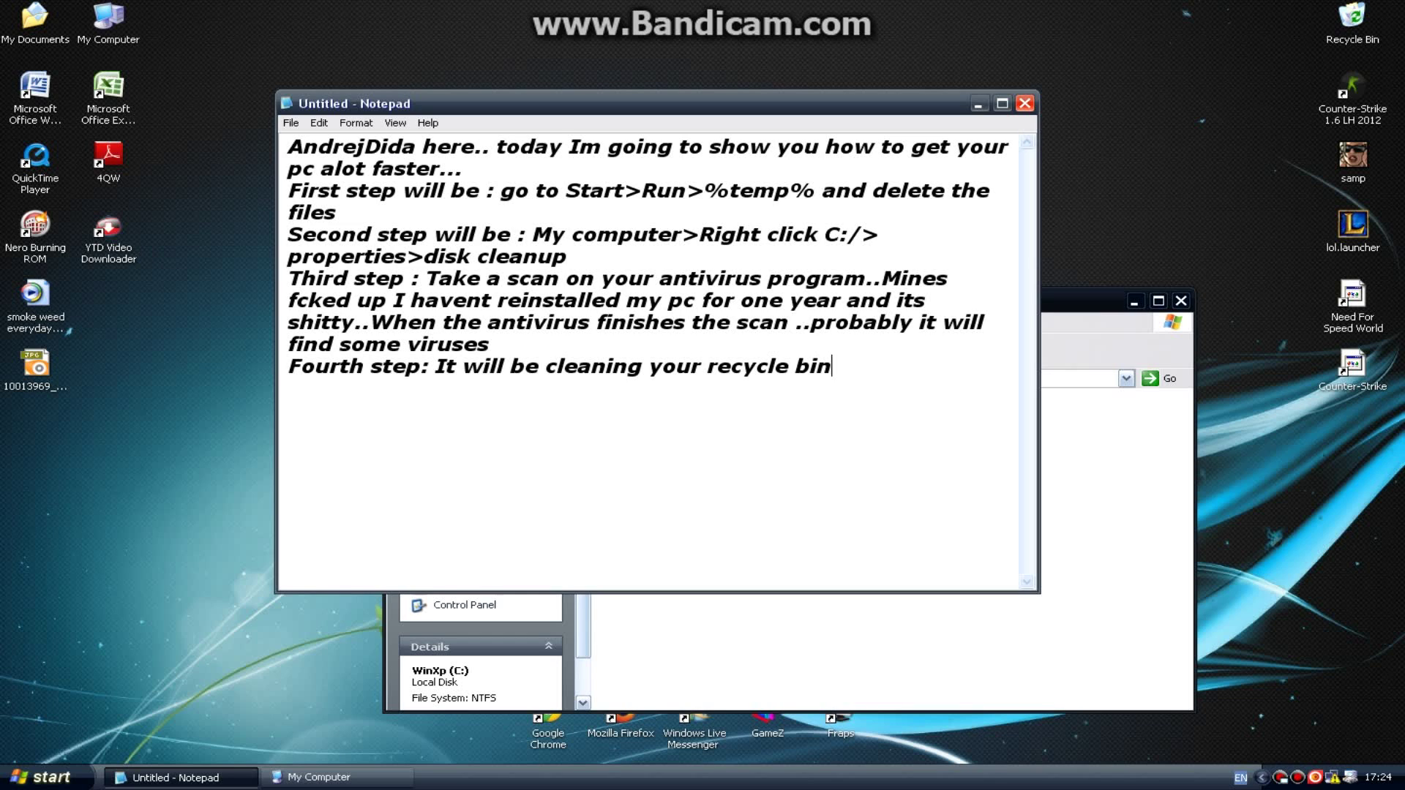
{"action": "type", "text": ","}
{"action": "key", "text": "BackSpace"}
{"action": "type", "text": "..."}
- Minimize Notepad, close the My Computer window and empty the Recycle Bin
{"action": "left_click", "coordinate": [979, 104]}
{"action": "left_click", "coordinate": [1180, 301]}
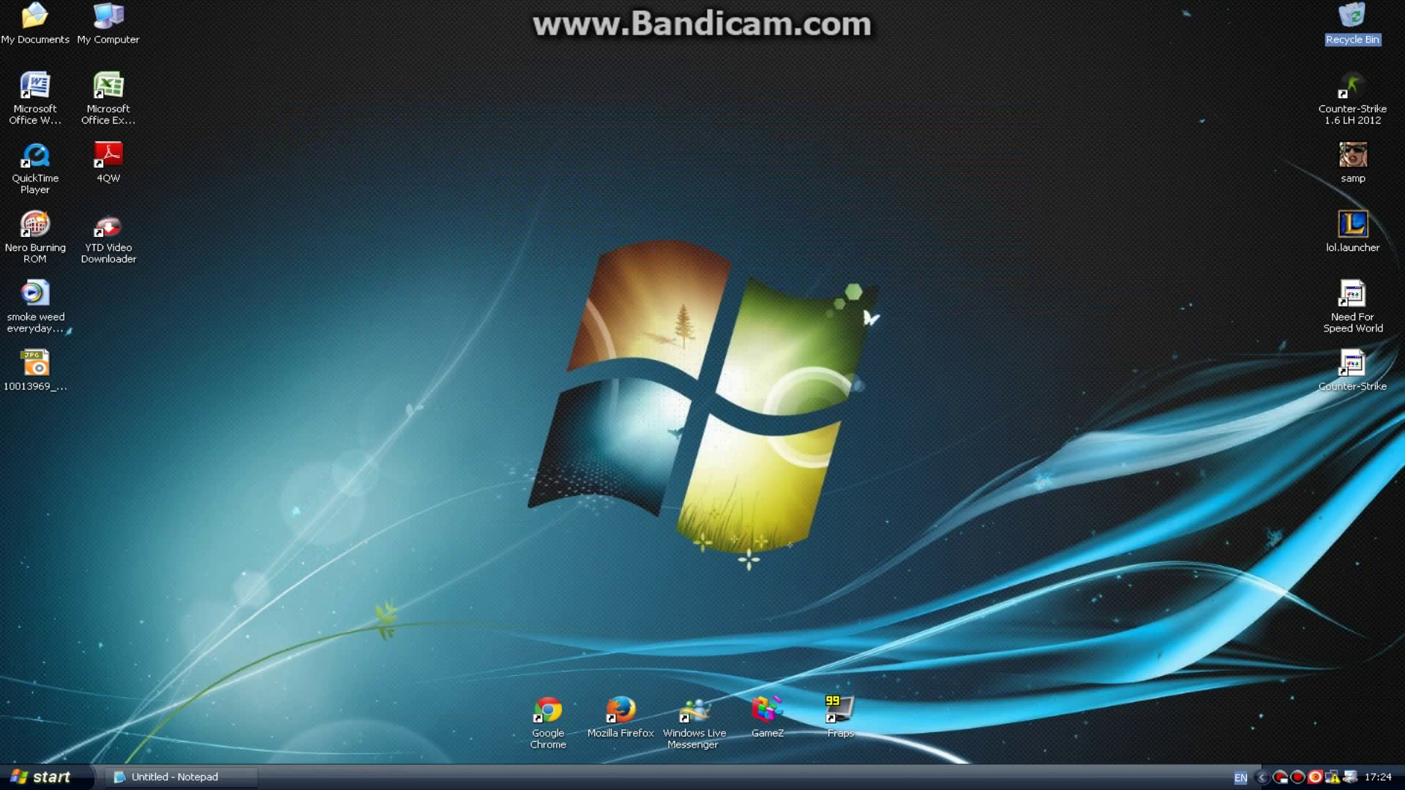
{"action": "right_click", "coordinate": [1354, 17]}
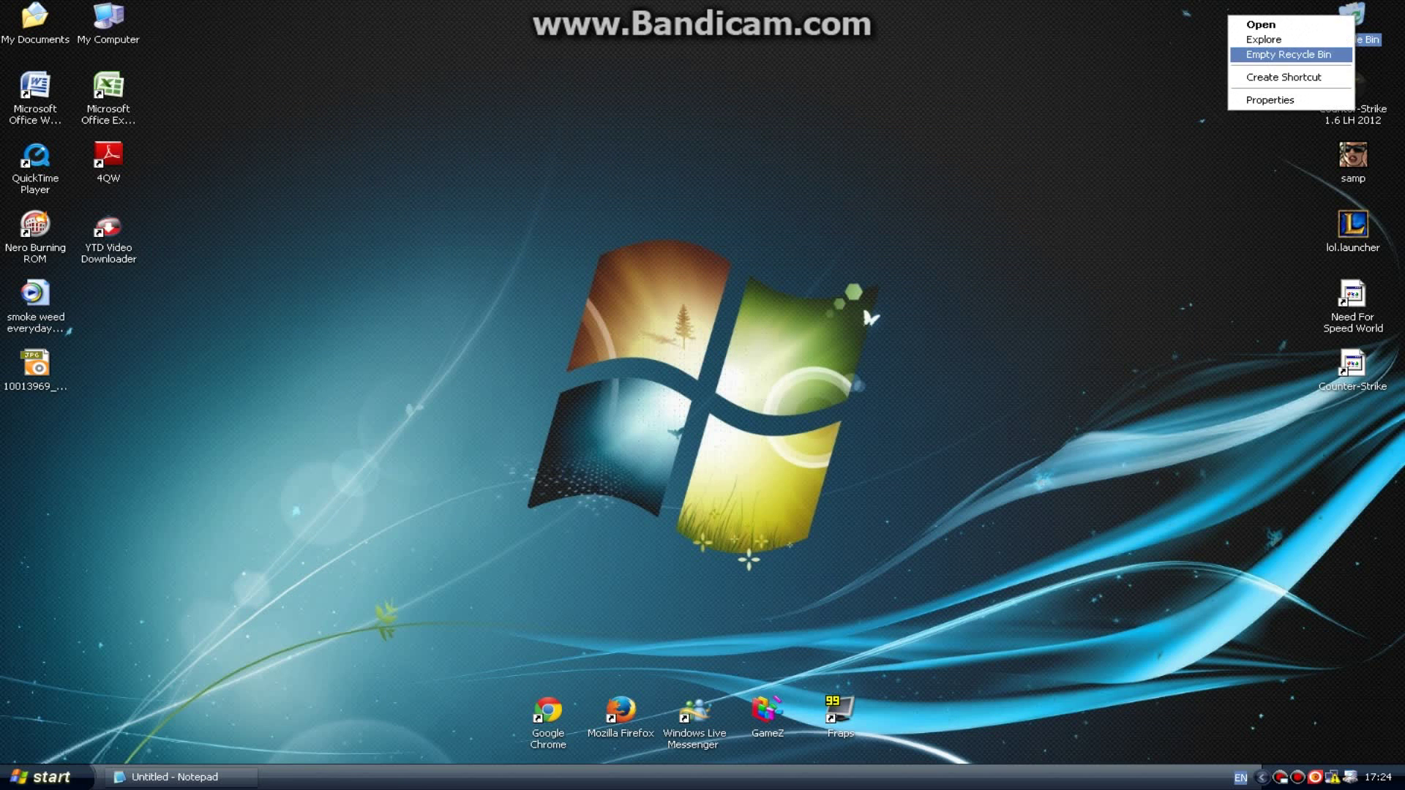
{"action": "left_click", "coordinate": [1292, 55]}
{"action": "key", "text": "Return"}
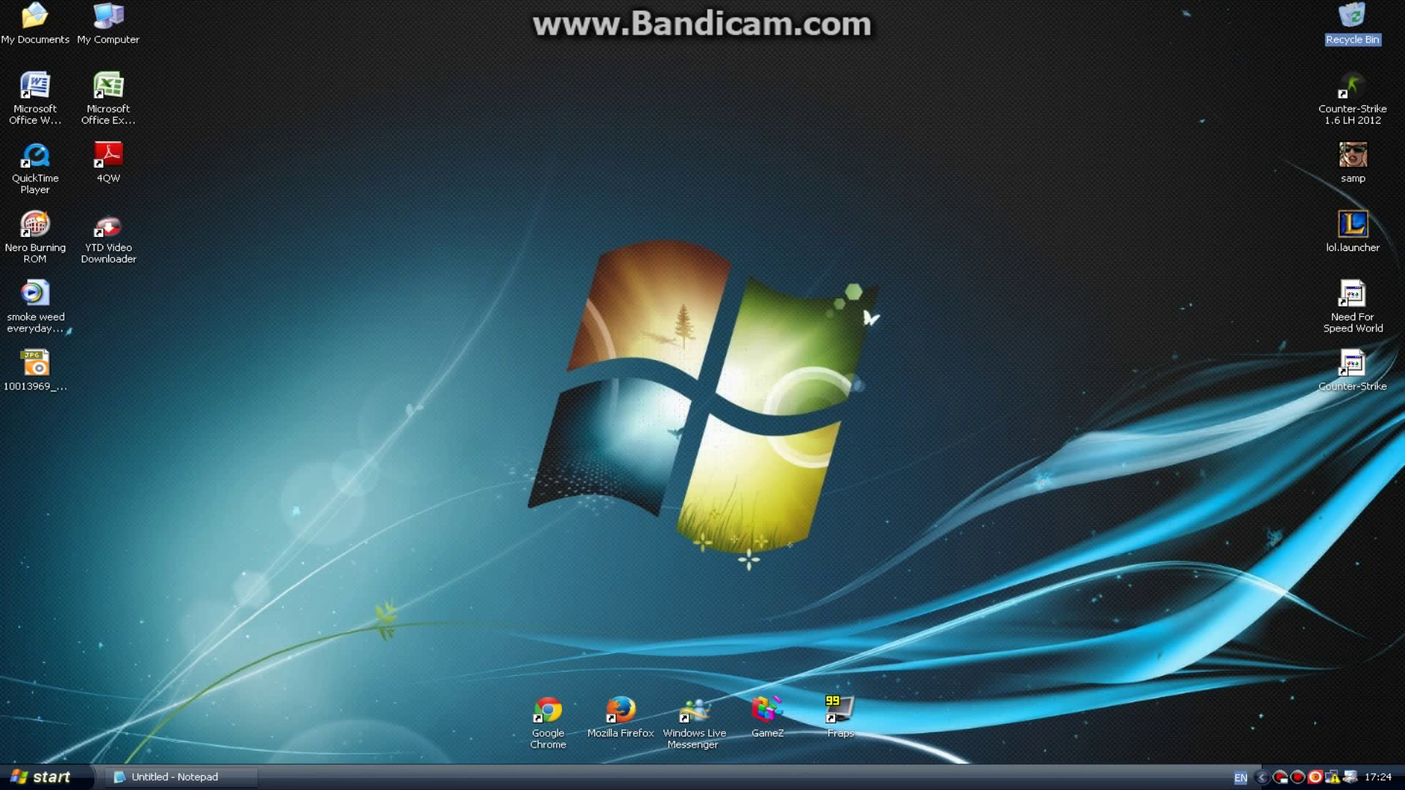
- Return to Notepad and add the line "And the fifth step will be the most useful program Ive ever seen : CCleaner"
{"action": "left_click", "coordinate": [180, 778]}
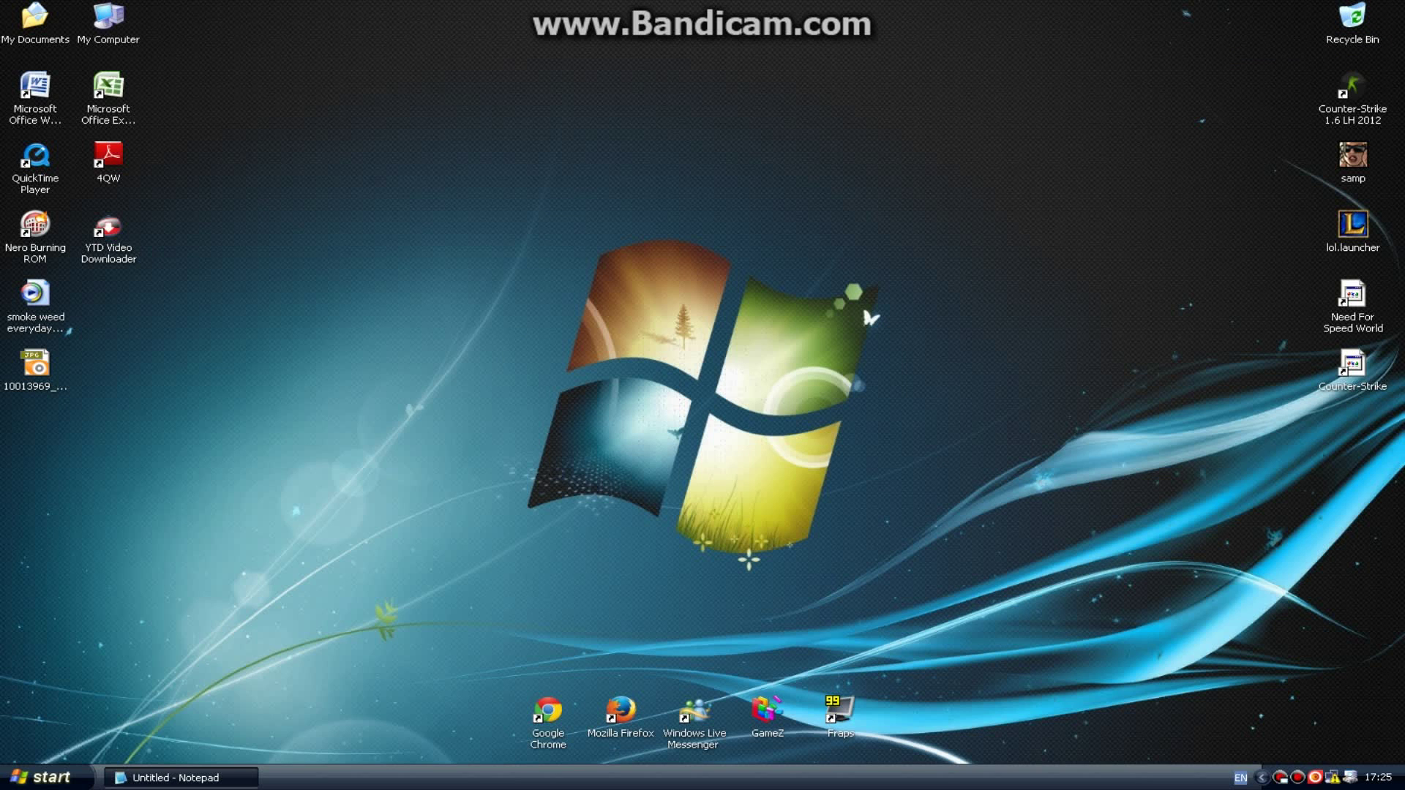
{"action": "type", "text": "A"}
{"action": "key", "text": "BackSpace"}
{"action": "type", "text": "And the f"}
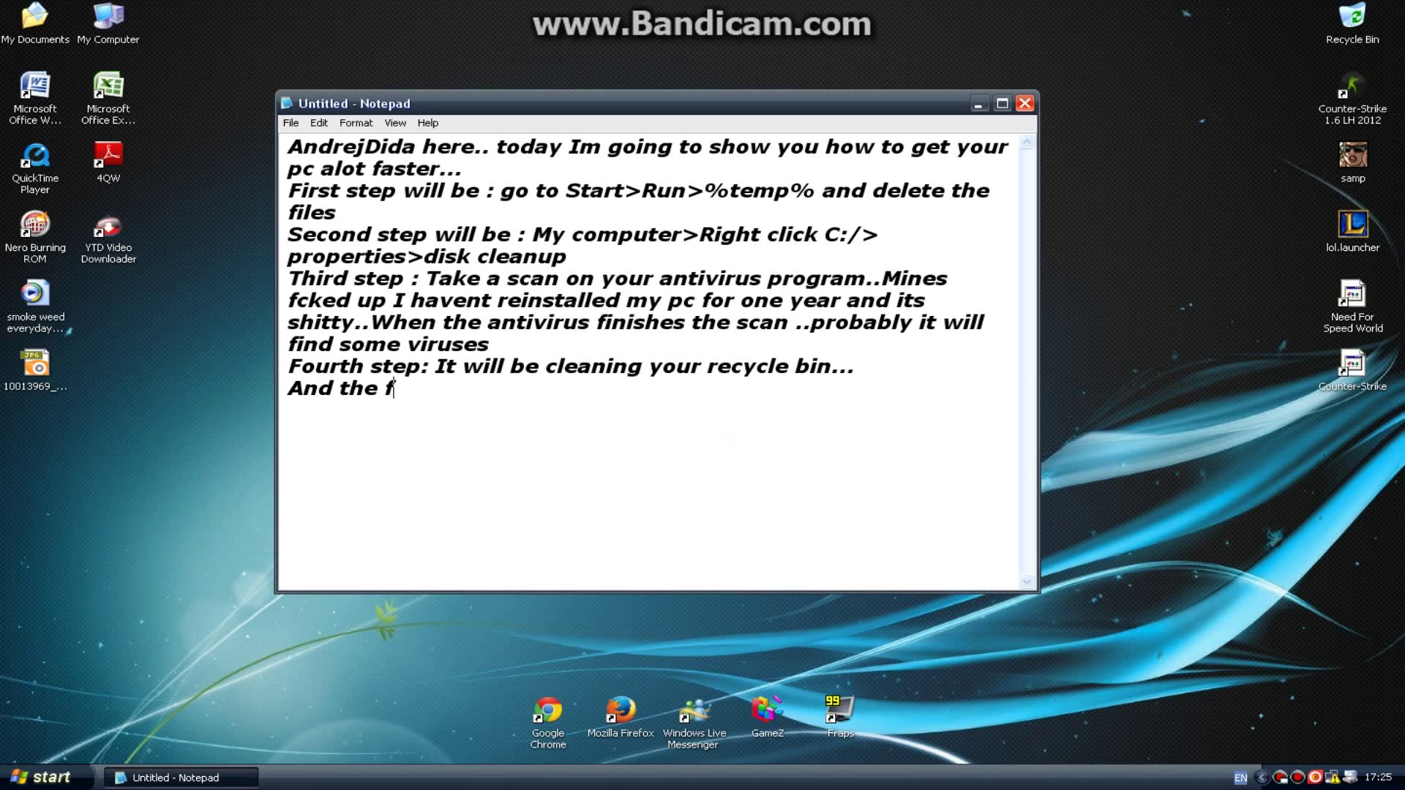
{"action": "type", "text": "ifth step will be :"}
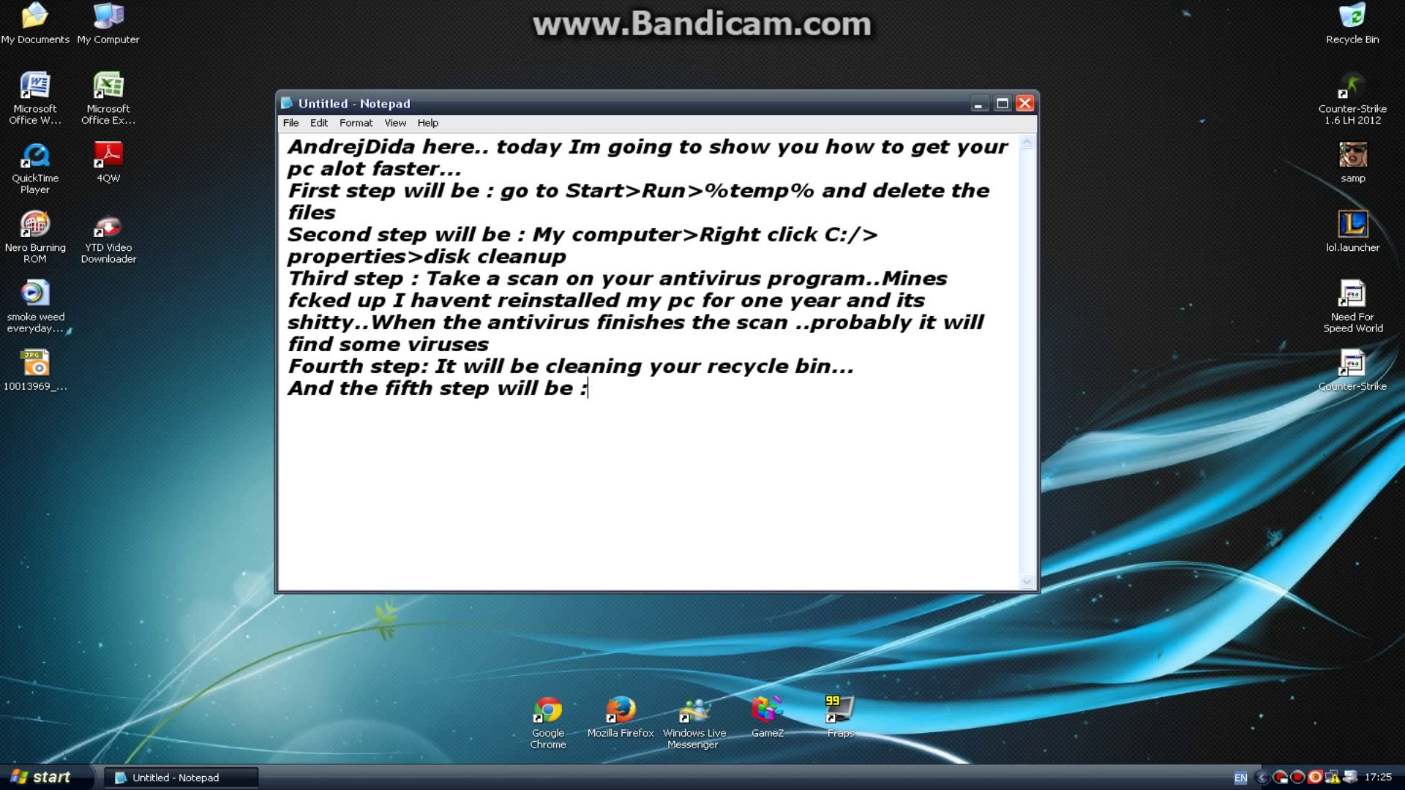
{"action": "key", "text": "BackSpace"}
{"action": "type", "text": "the most useful pro"}
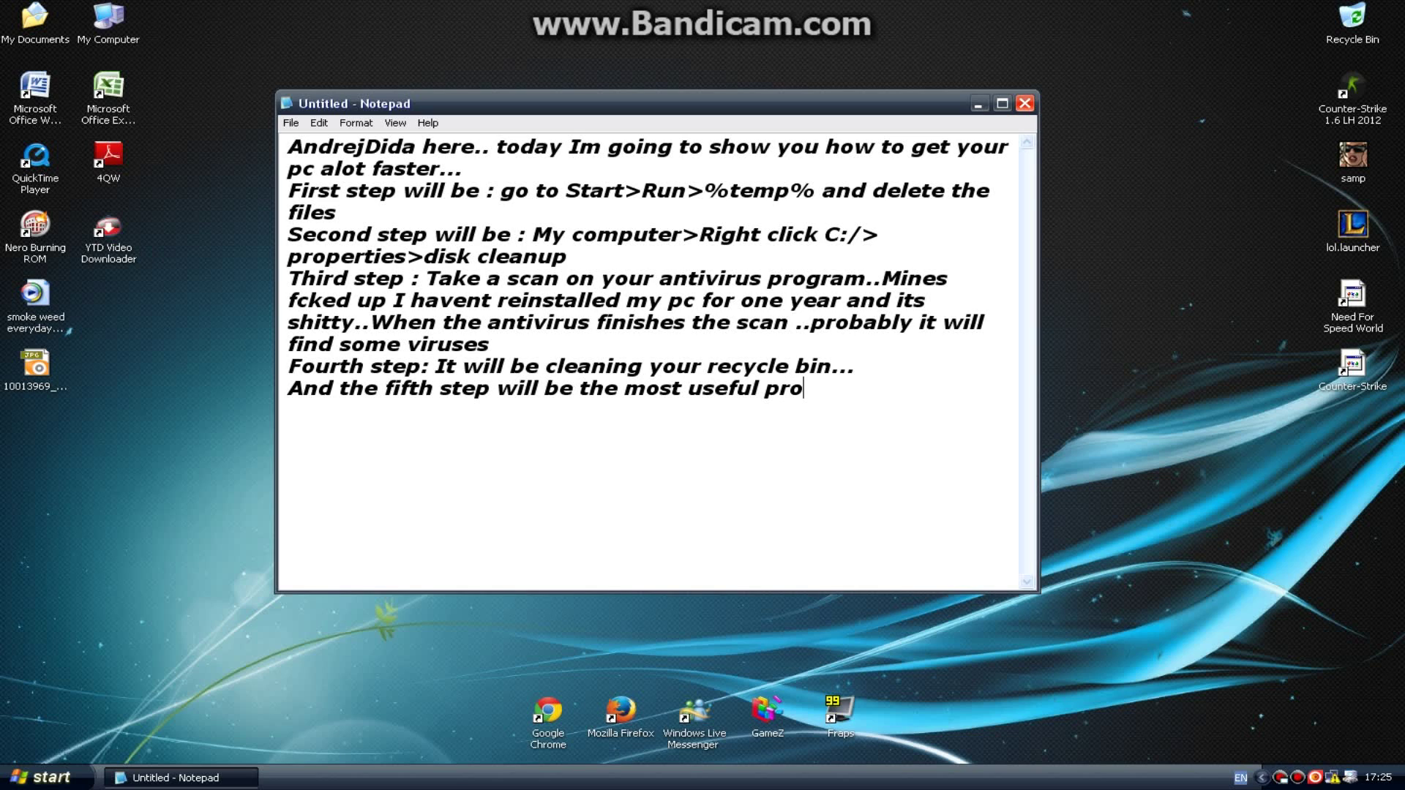
{"action": "type", "text": "gram Ive ever seen"}
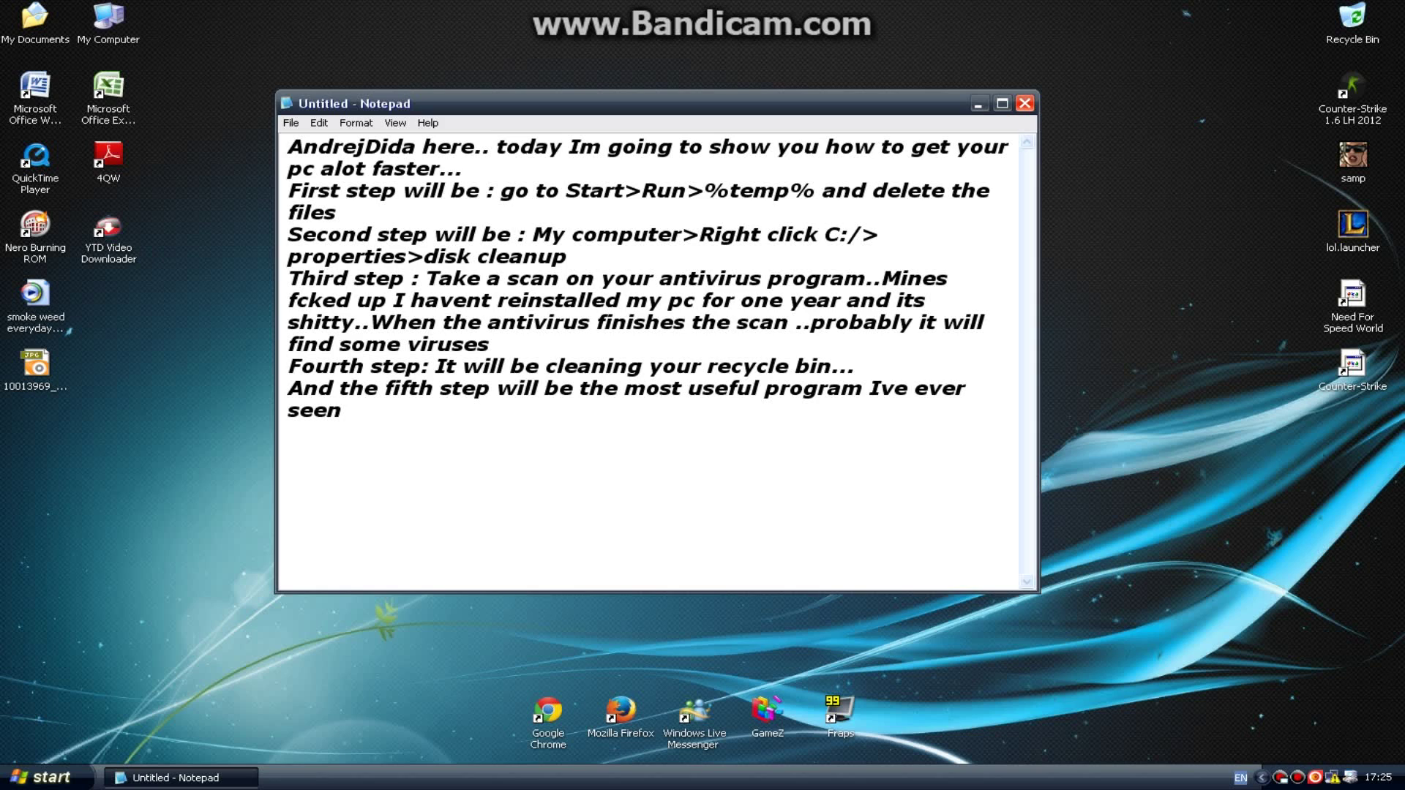
{"action": "type", "text": " : CCleaner"}
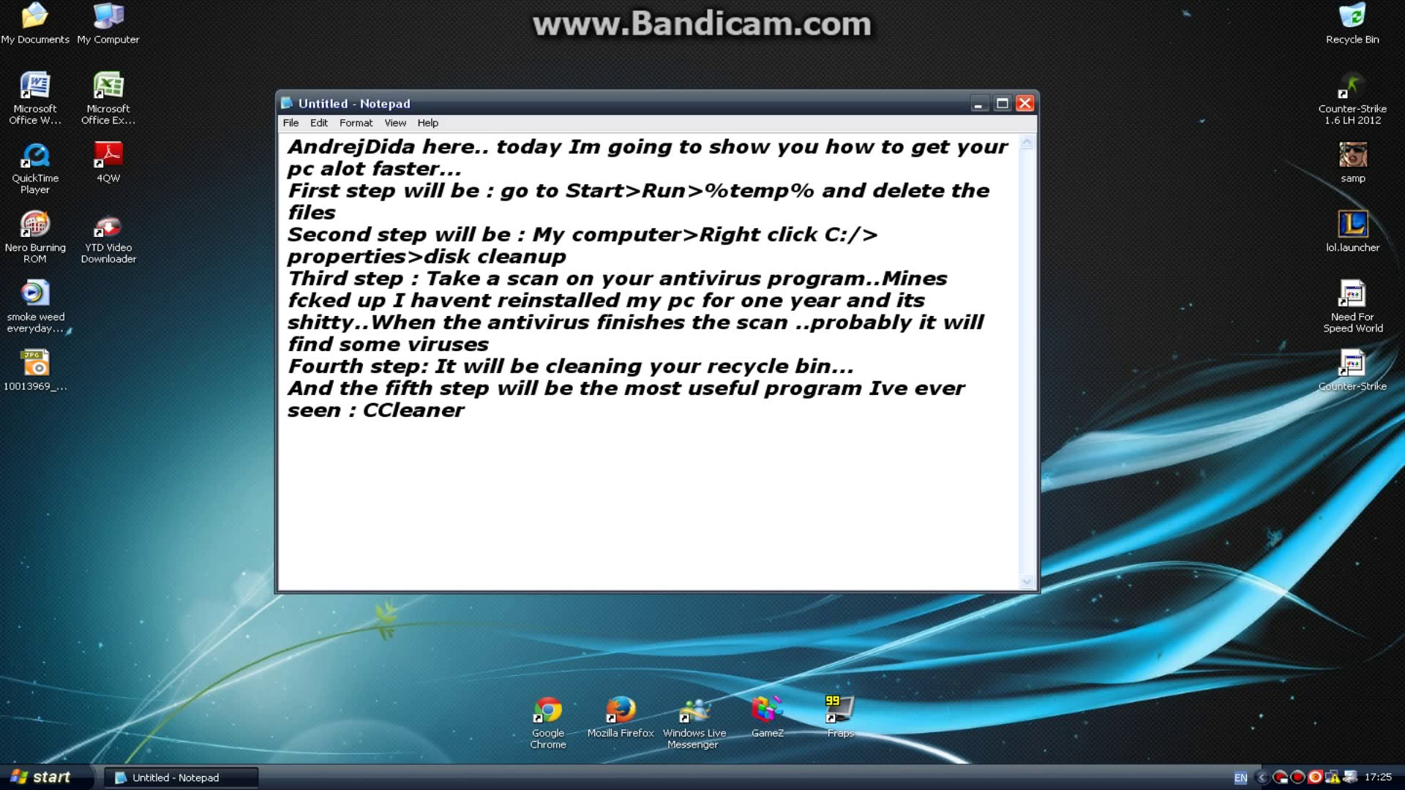
- Extend the fifth-step line with ", if you dont havent installed on your pc write on Google"
{"action": "type", "text": ", if you "}
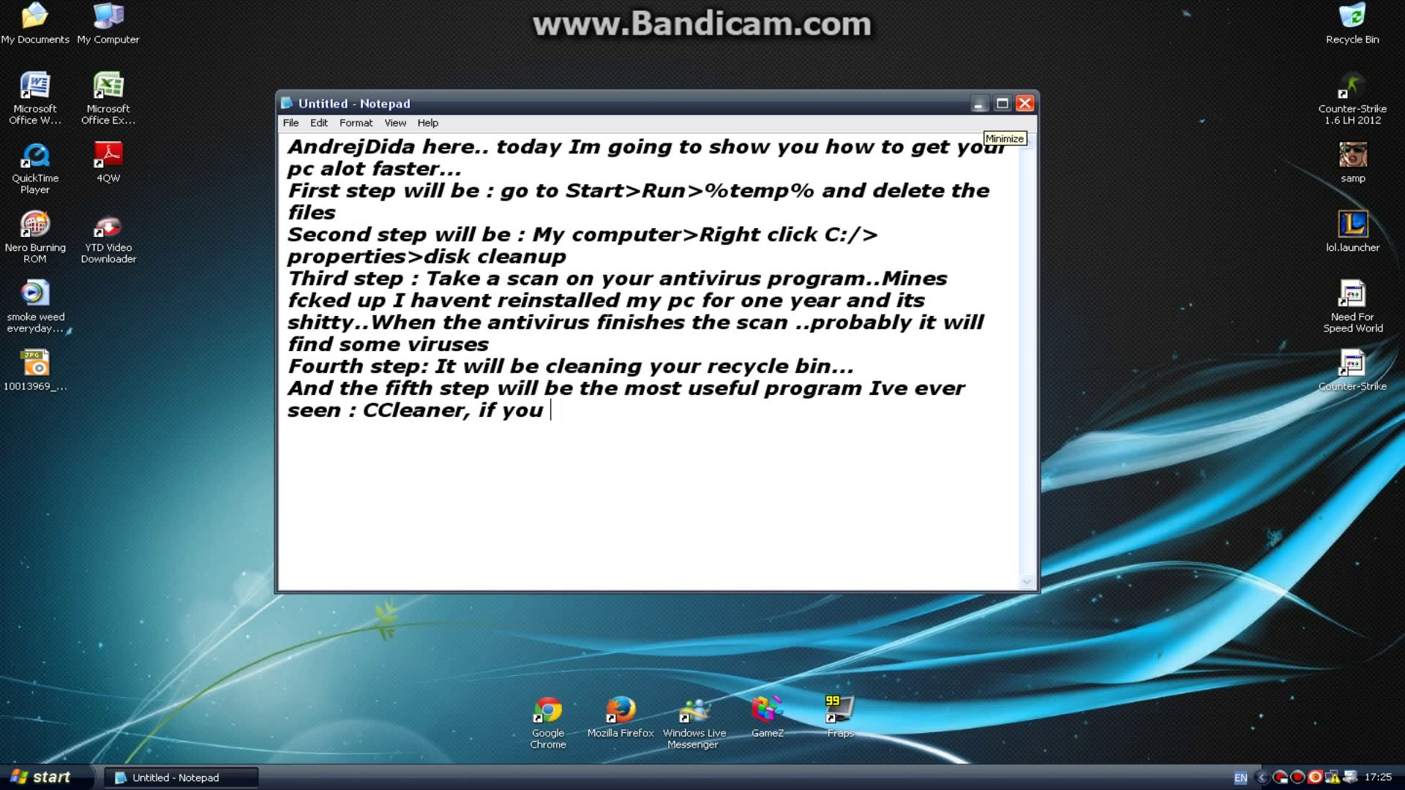
{"action": "type", "text": "dont havent instl"}
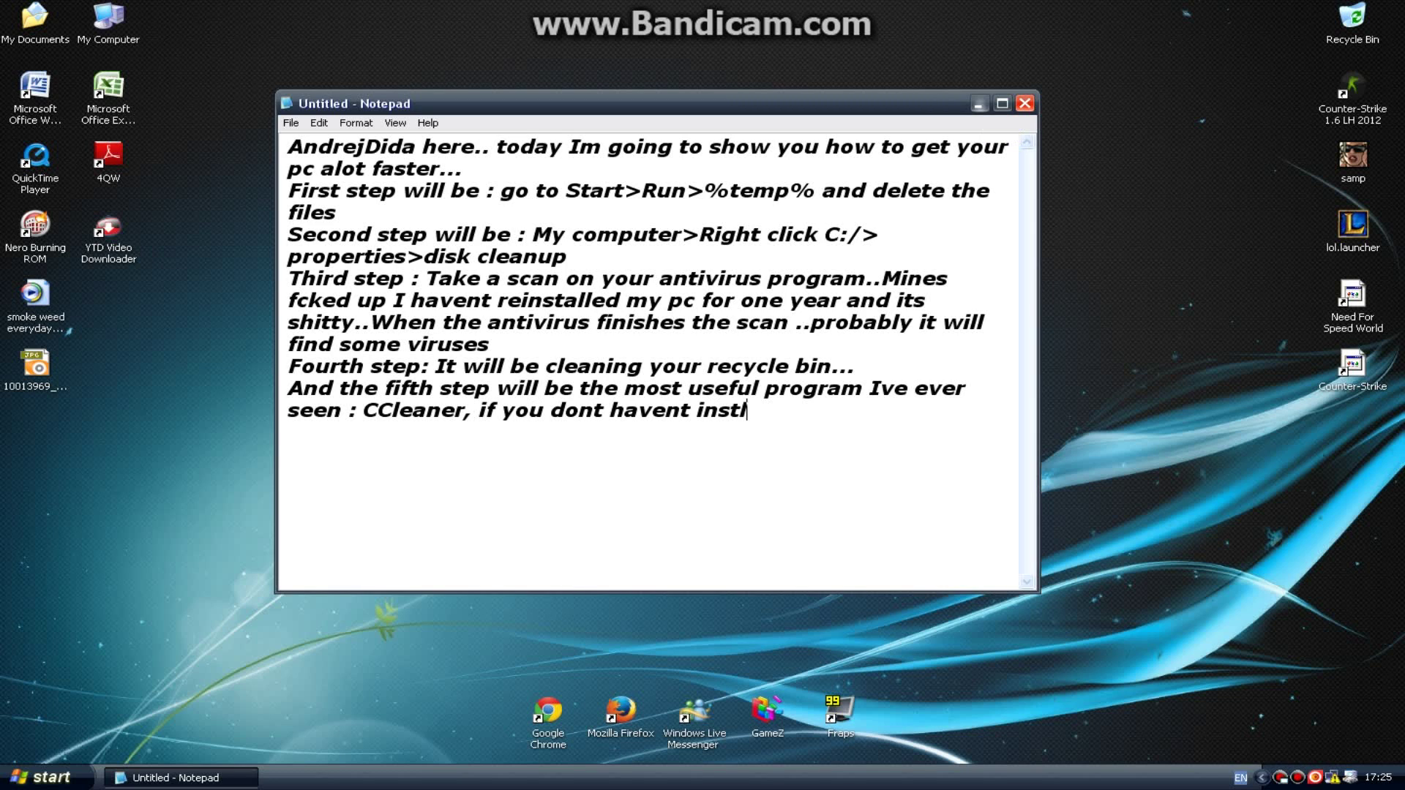
{"action": "key", "text": "BackSpace"}
{"action": "type", "text": "al"}
{"action": "type", "text": "led on your pc wi"}
{"action": "type", "text": "ite on Google C"}
- Continue the fifth-step line with "CCleaner Download and it shall show up"
{"action": "key", "text": "BackSpace"}
{"action": "type", "text": "Cc"}
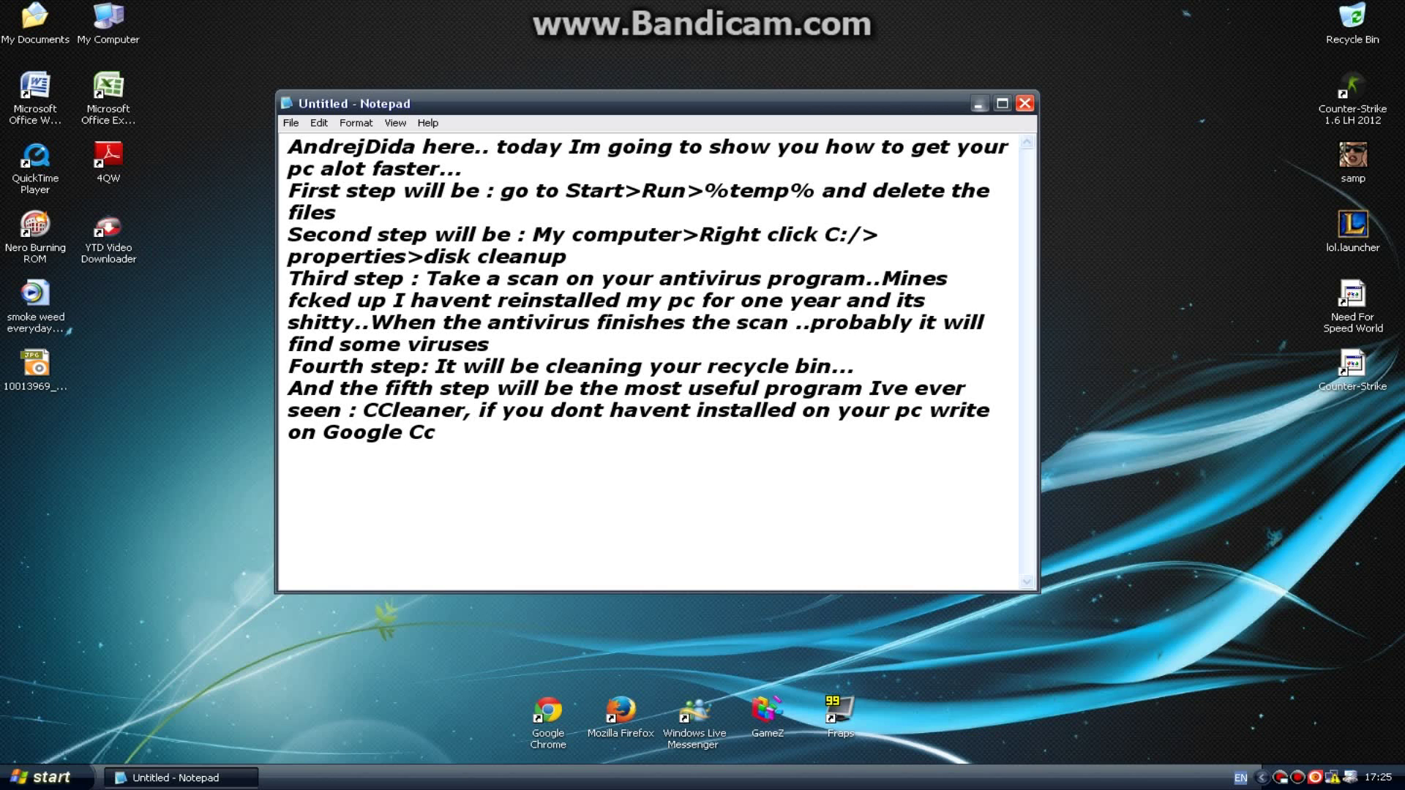
{"action": "key", "text": "BackSpace"}
{"action": "type", "text": "Cleaner Down"}
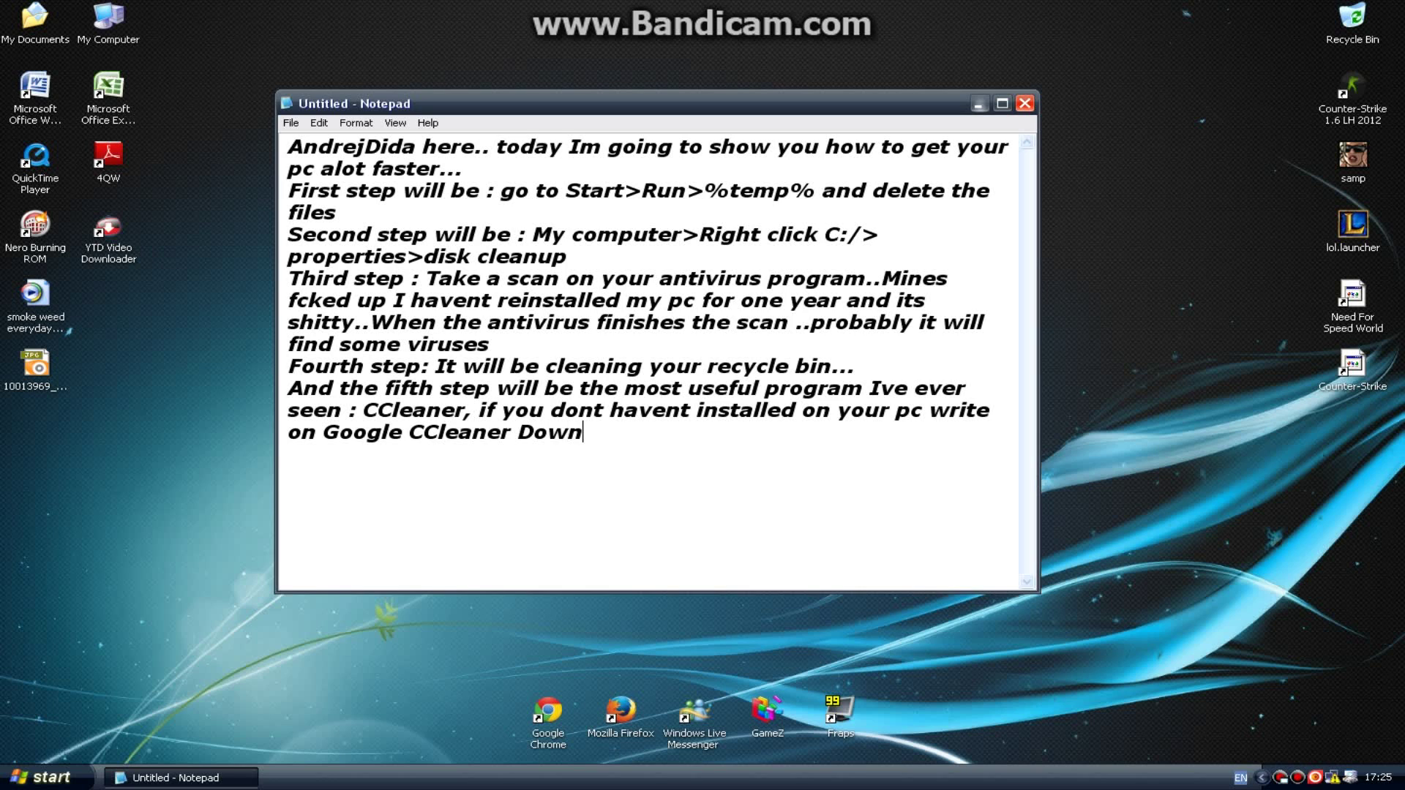
{"action": "type", "text": "load and"}
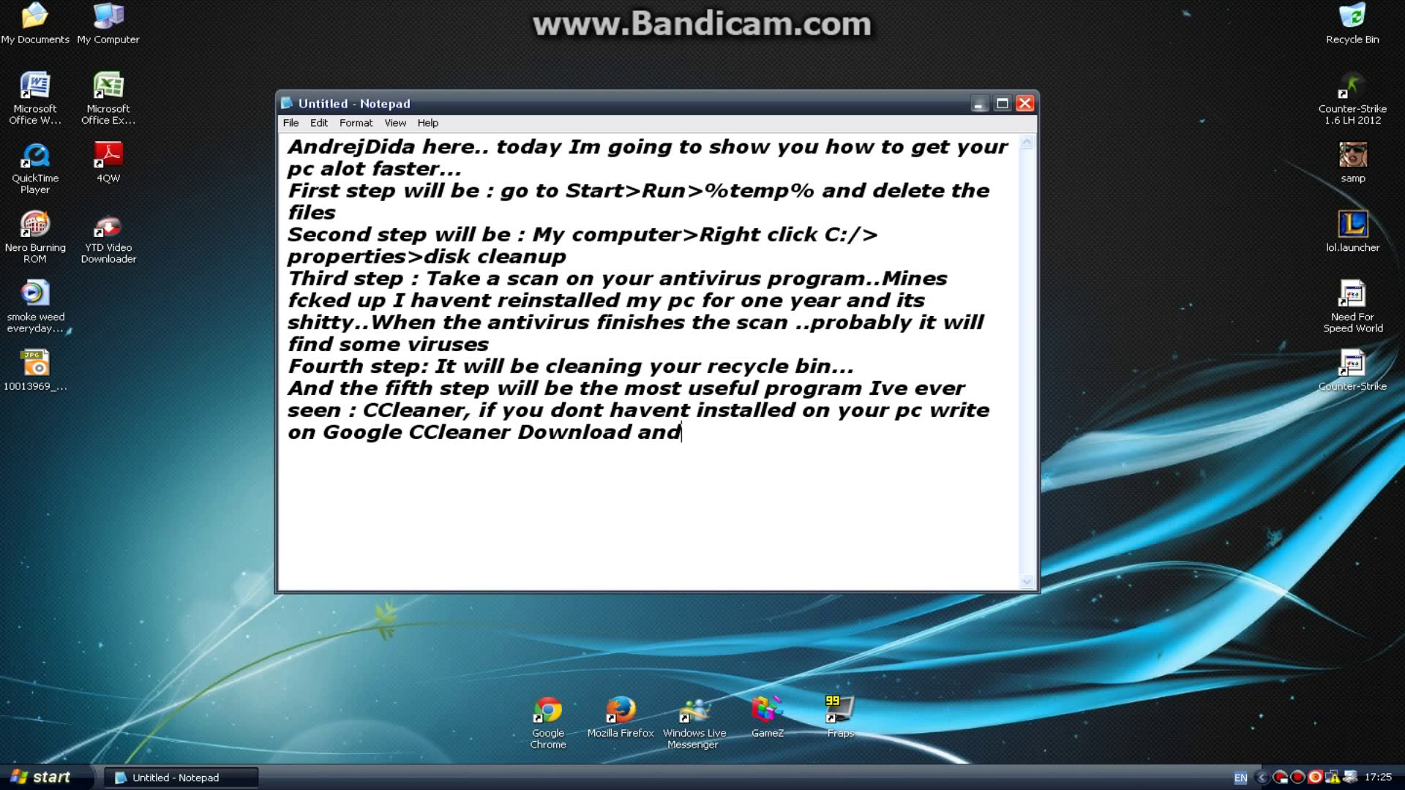
{"action": "type", "text": " it shall"}
{"action": "type", "text": " show"}
{"action": "key", "text": "BackSpace"}
{"action": "type", "text": "show up"}
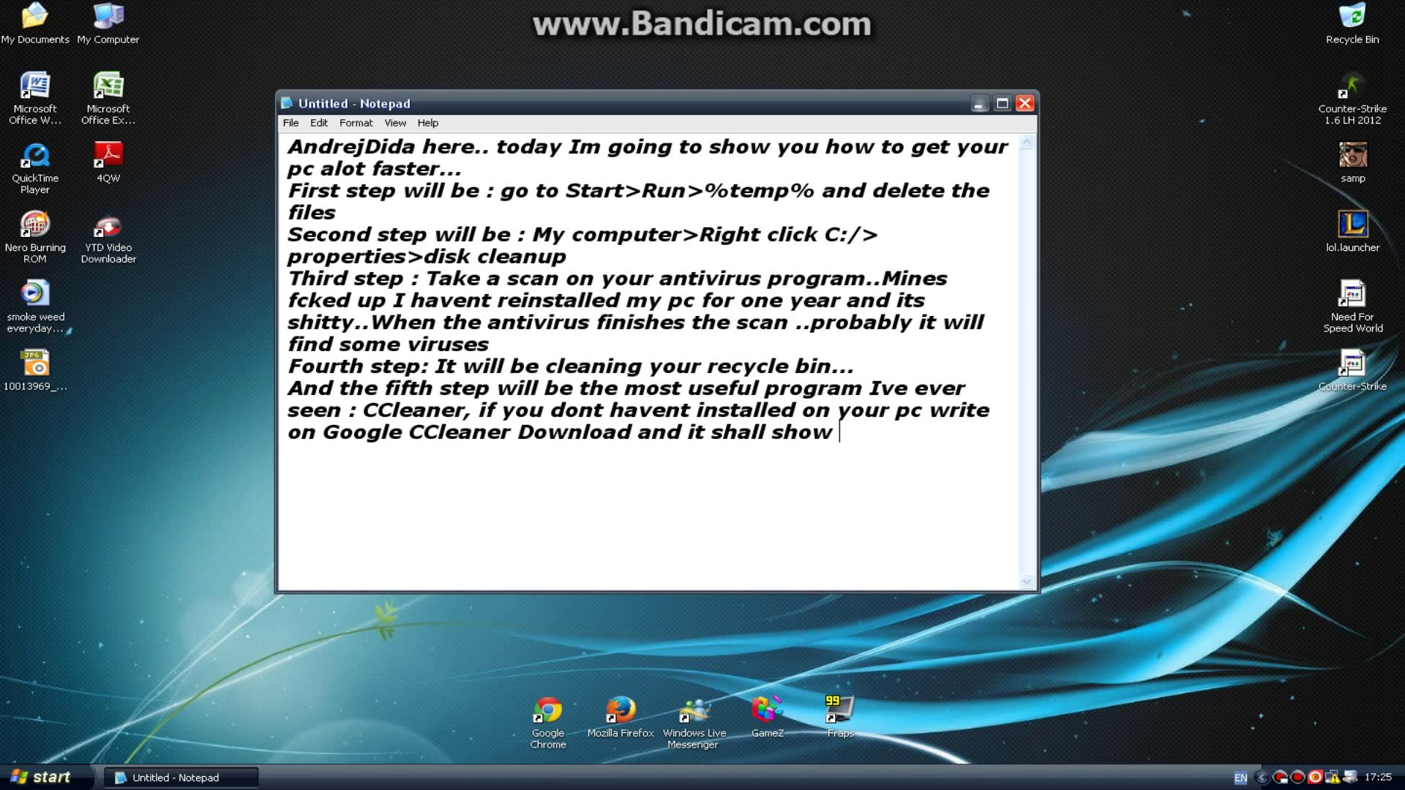
- Minimize Notepad and open the folder C:\Program Files\CCleaner through My Computer
{"action": "left_click", "coordinate": [979, 103]}
{"action": "double_click", "coordinate": [108, 22]}
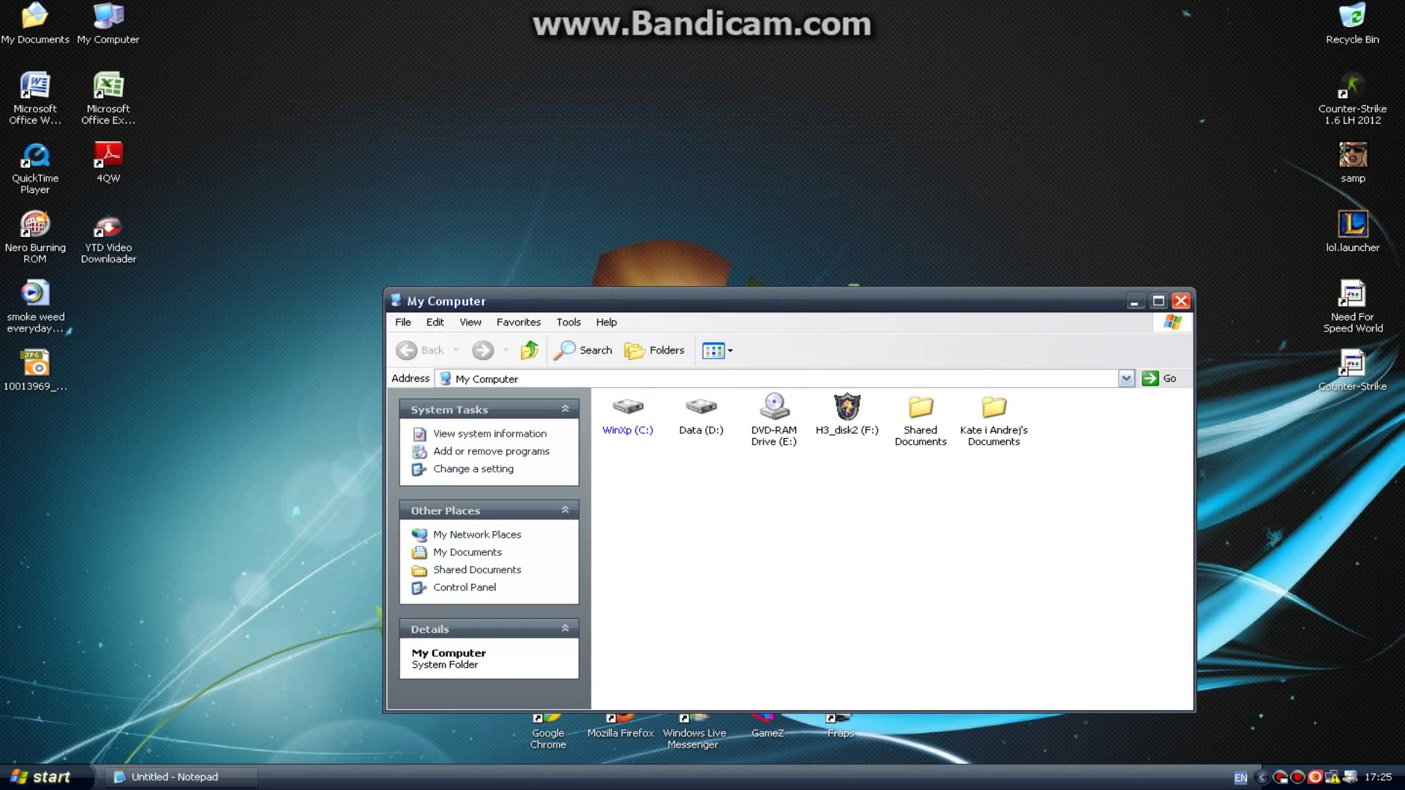
{"action": "double_click", "coordinate": [627, 410]}
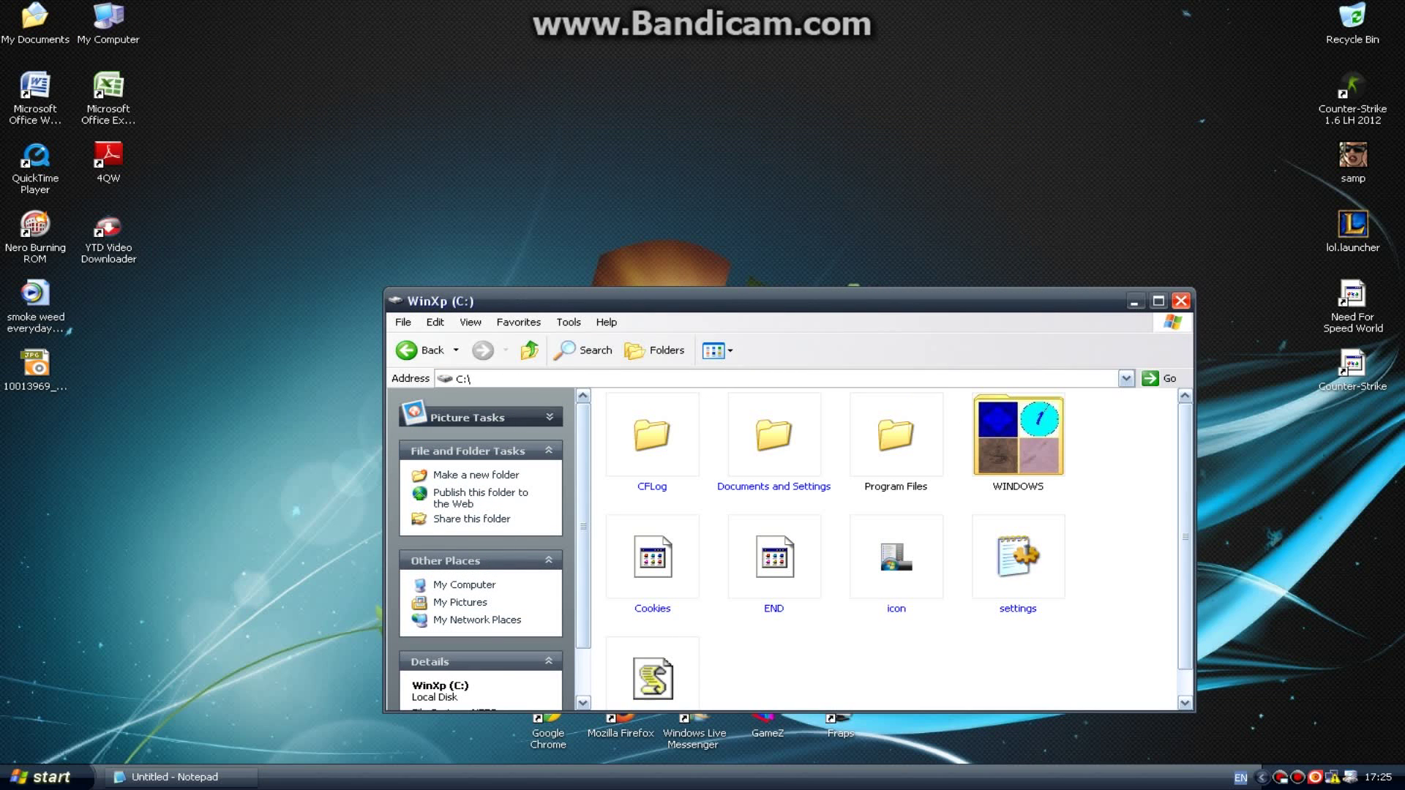
{"action": "double_click", "coordinate": [896, 436]}
{"action": "double_click", "coordinate": [629, 475]}
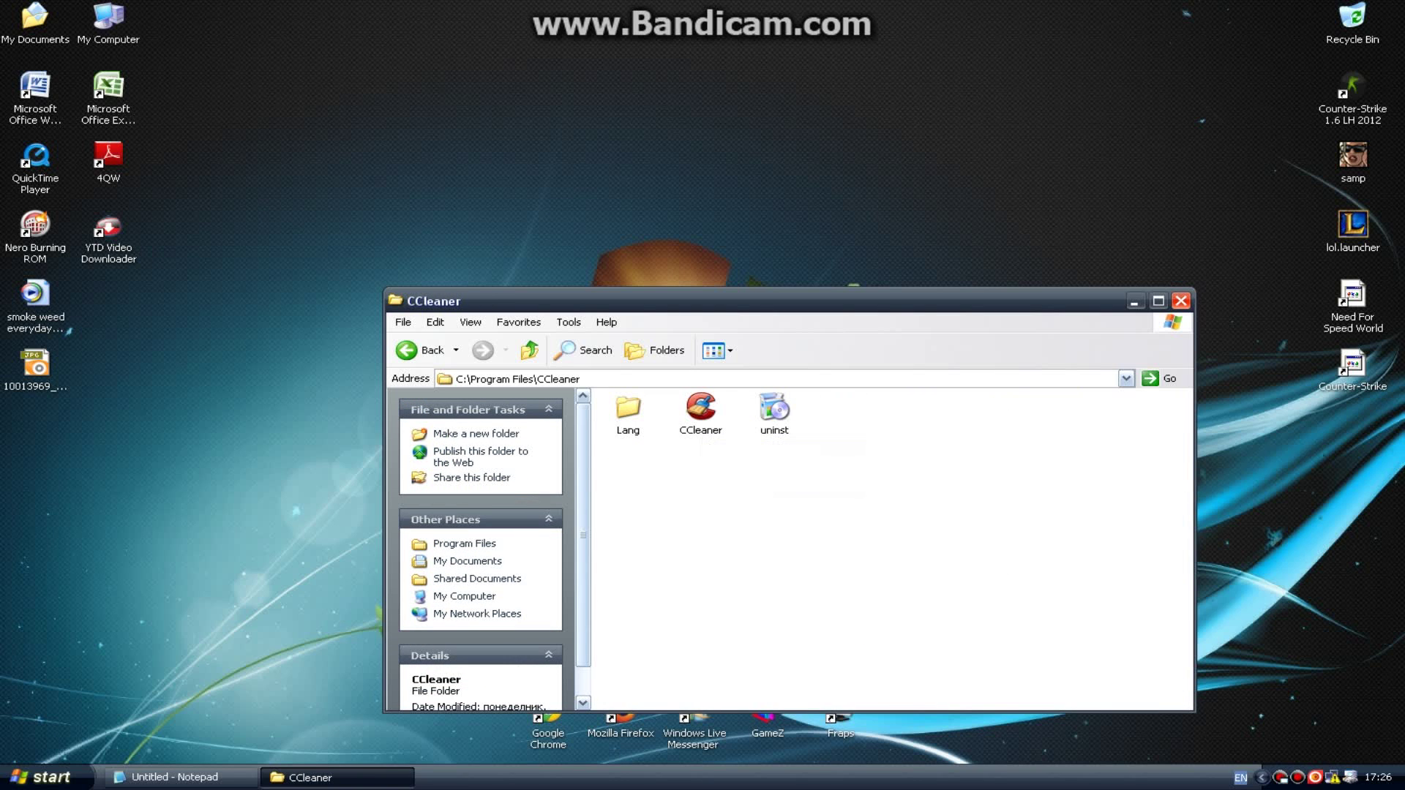
- Switch back to Notepad and append ".. Here it is" to the fifth-step line
{"action": "key", "text": "alt+Tab"}
{"action": "type", "text": ".. Hre"}
{"action": "key", "text": "BackSpace"}
{"action": "key", "text": "BackSpace"}
{"action": "type", "text": "ere it is"}
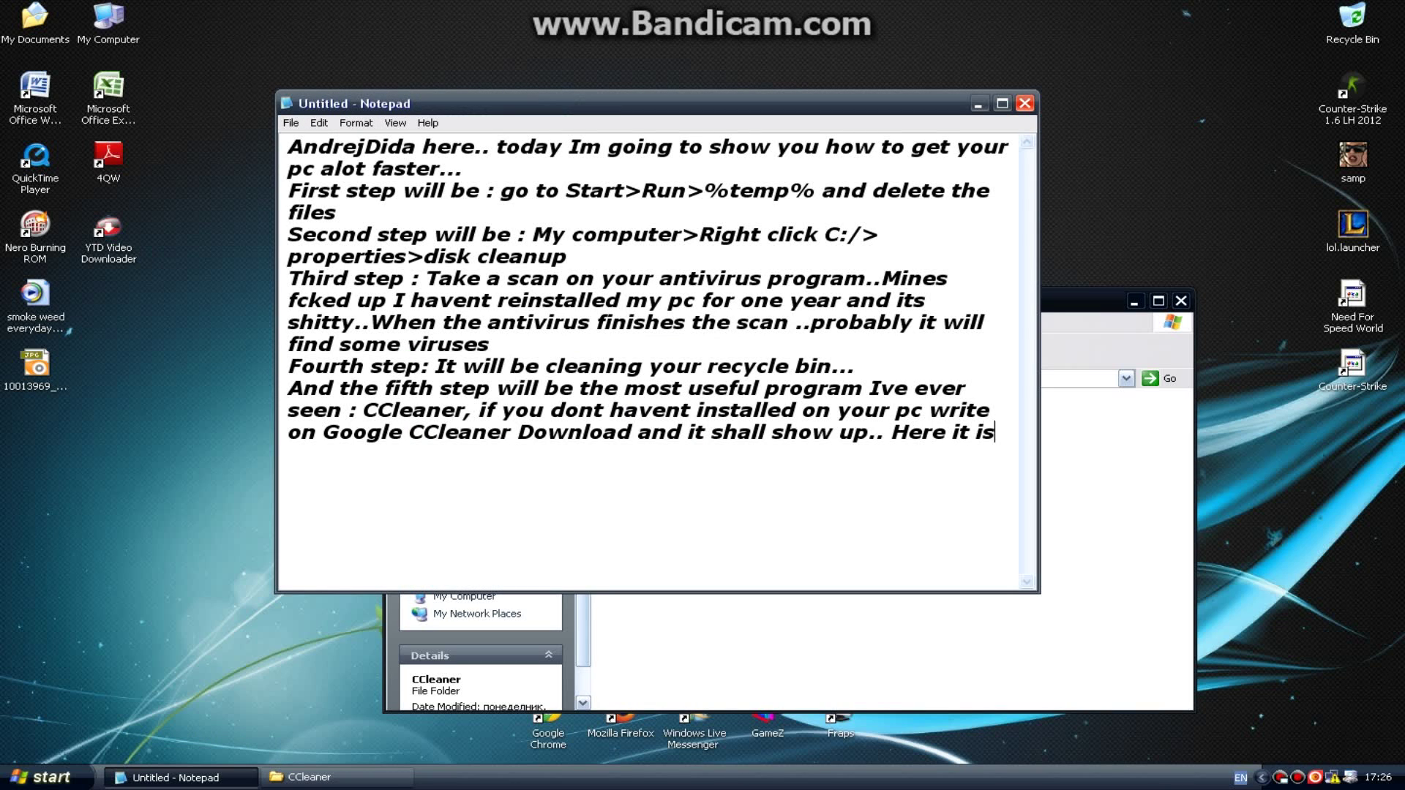
- Minimize Notepad, launch CCleaner from its program folder and minimize the folder window
{"action": "left_click", "coordinate": [979, 104]}
{"action": "left_click", "coordinate": [701, 410]}
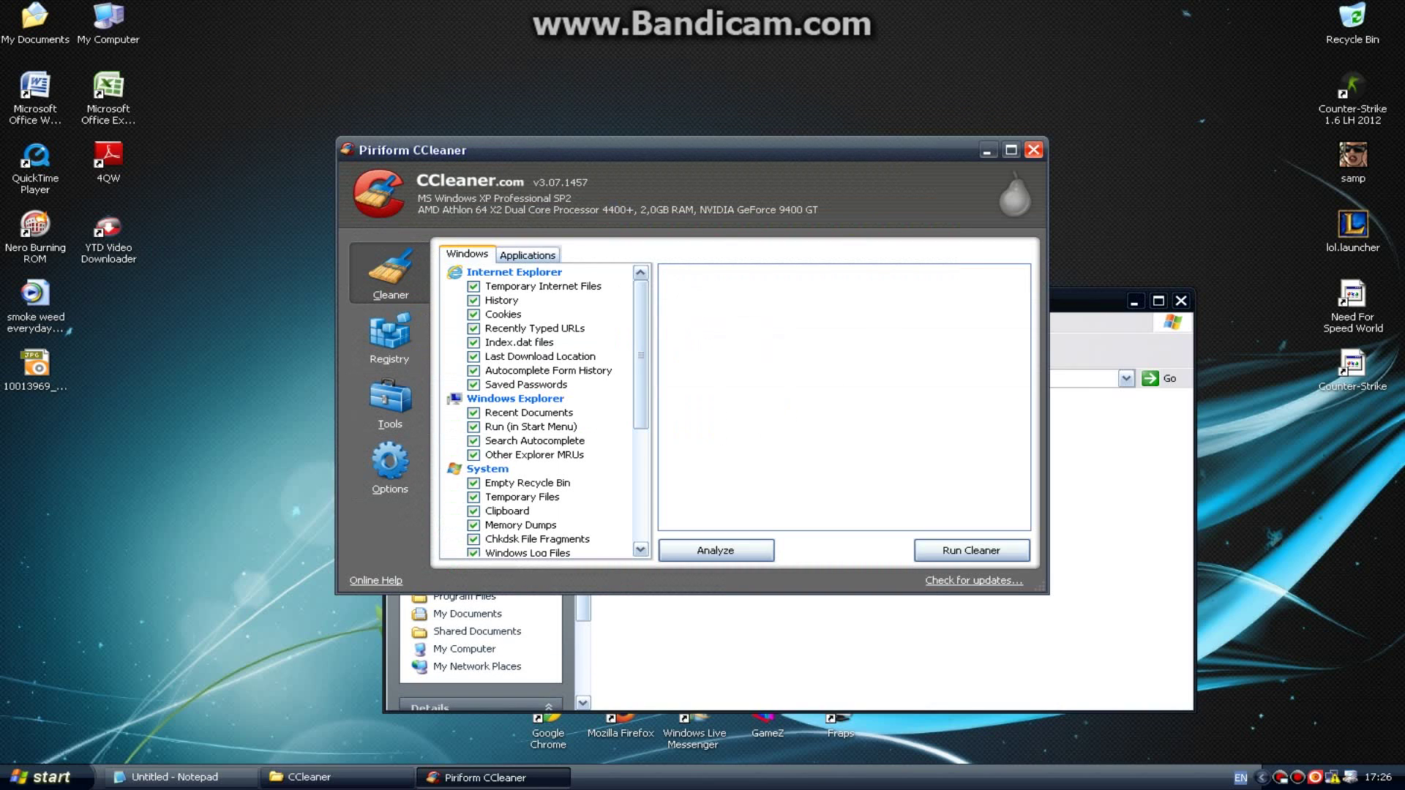
{"action": "left_click", "coordinate": [329, 777]}
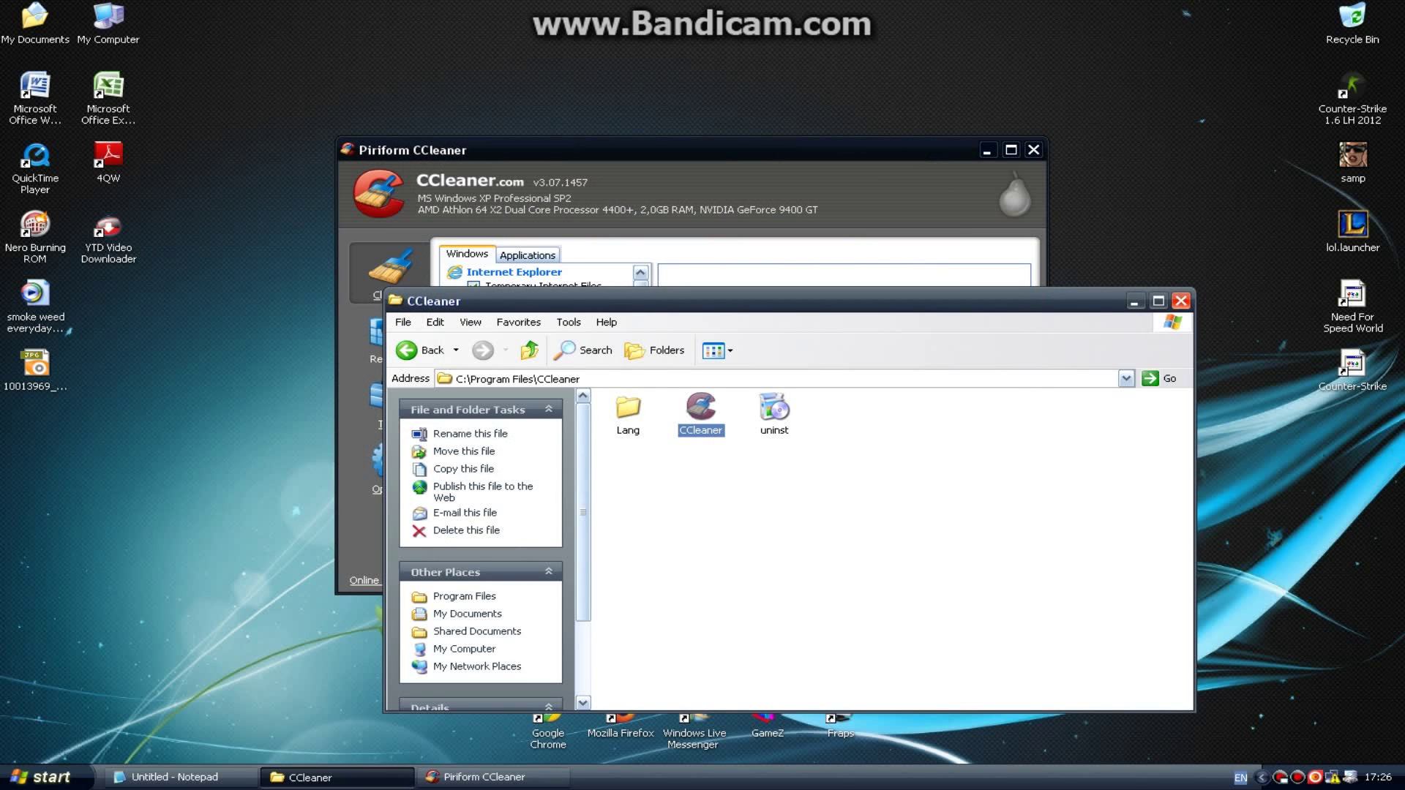
{"action": "left_click", "coordinate": [439, 777]}
- Switch back to Notepad, end the fifth-step line with a period, and start a new line "It cleans and deletes all hidden files"
{"action": "left_click", "coordinate": [179, 777]}
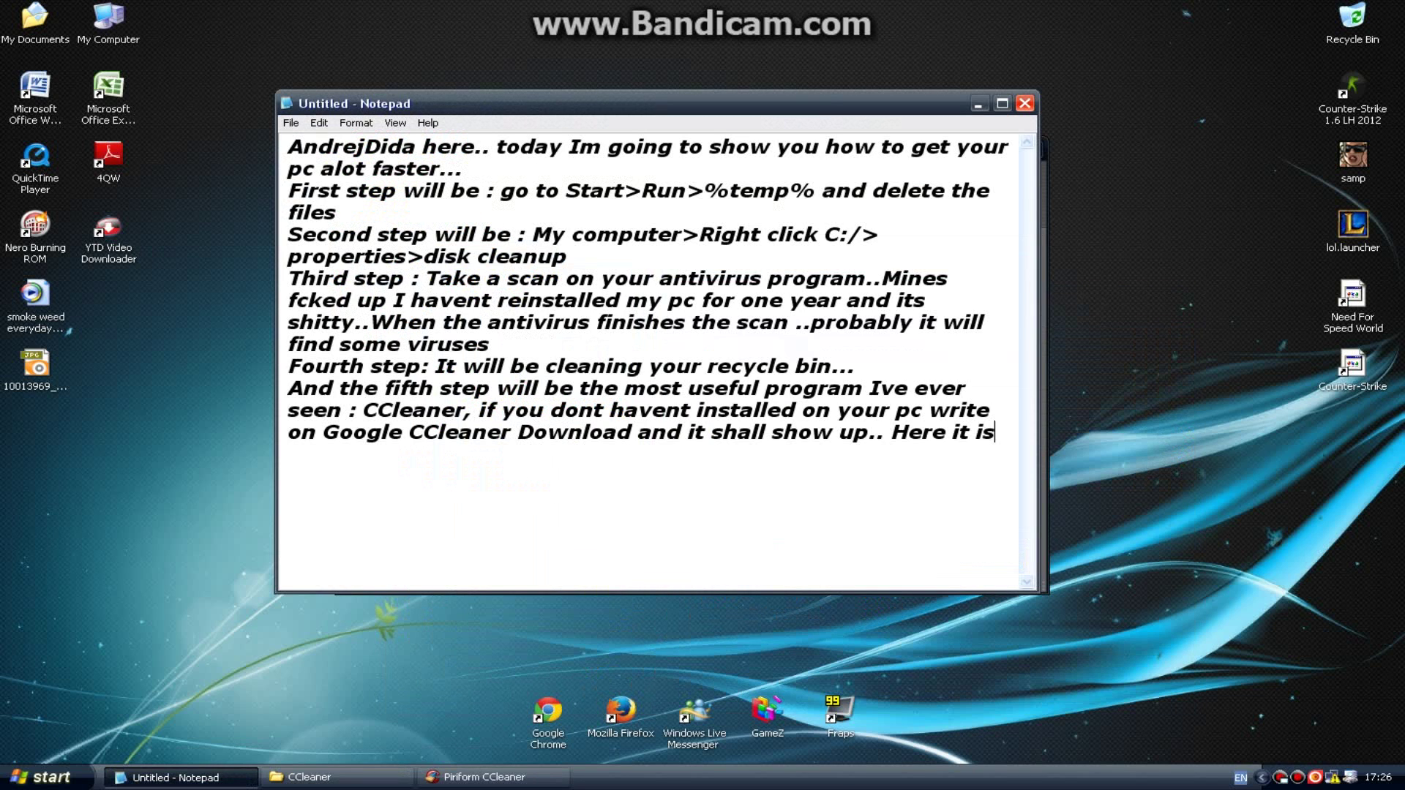
{"action": "type", "text": "."}
{"action": "key", "text": "Return"}
{"action": "type", "text": "O"}
{"action": "key", "text": "BackSpace"}
{"action": "type", "text": "i"}
{"action": "key", "text": "BackSpace"}
{"action": "type", "text": "It cleans an"}
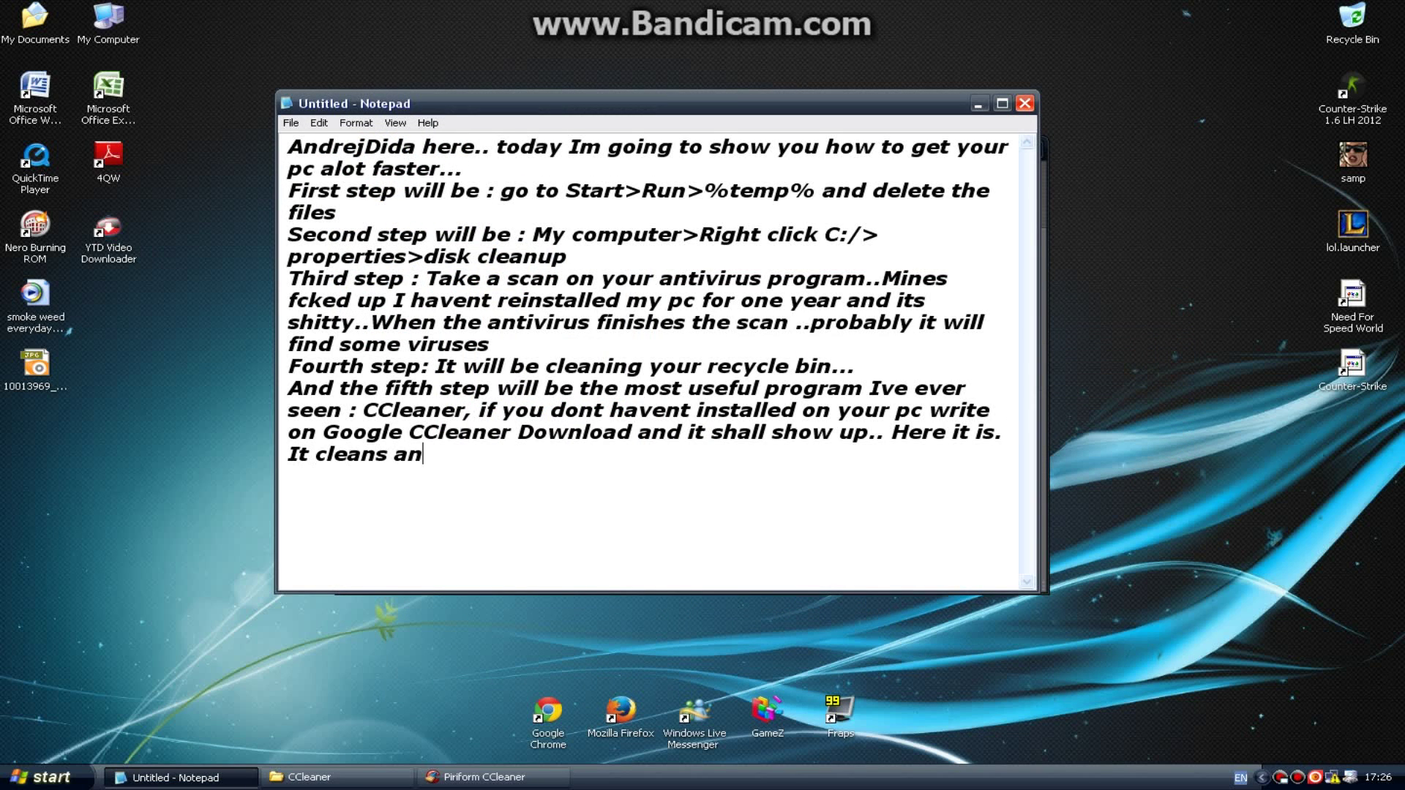
{"action": "type", "text": "d deletes"}
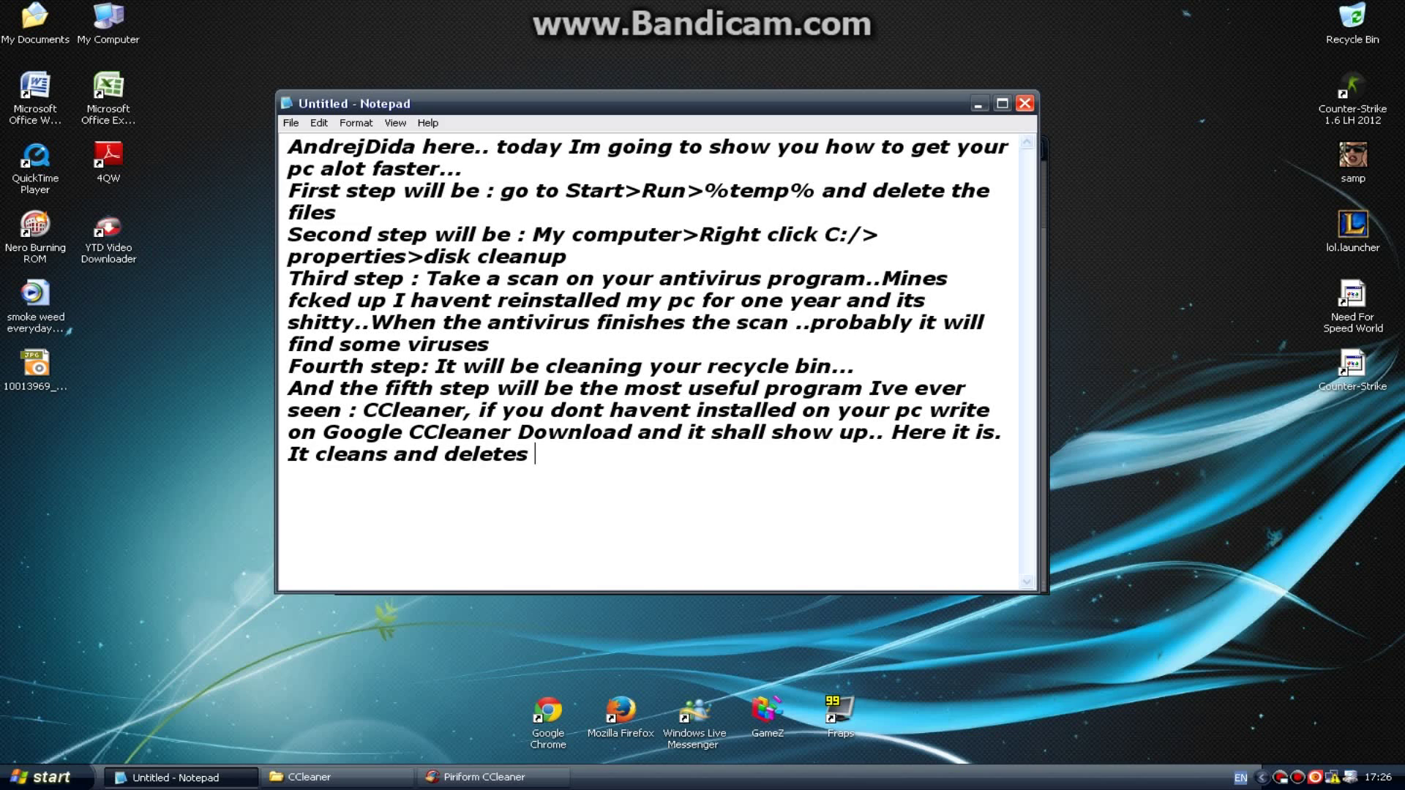
{"action": "type", "text": " all hidden files"}
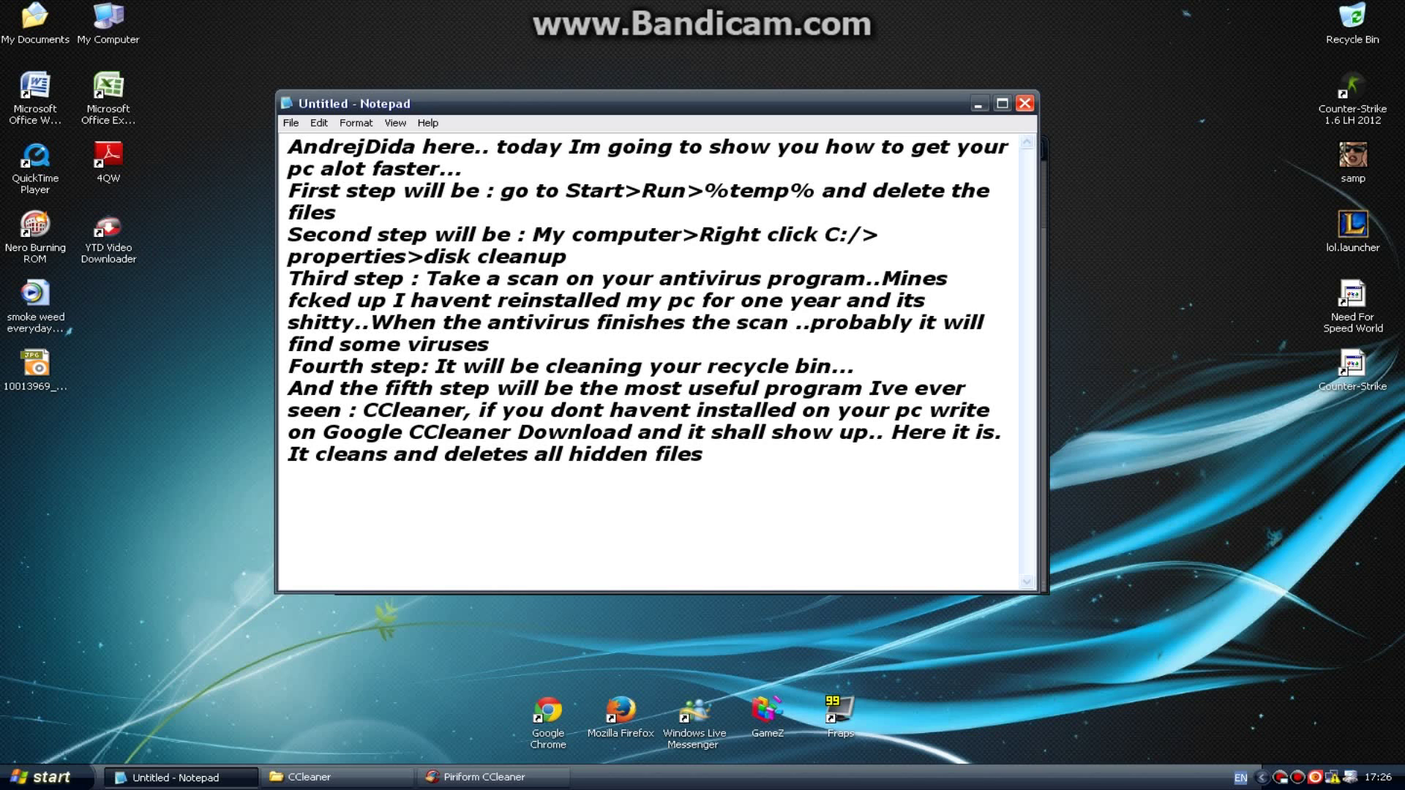
- Continue the last line with ", your internet browswing too.." and close the CCleaner program window
{"action": "type", "text": ", your inte"}
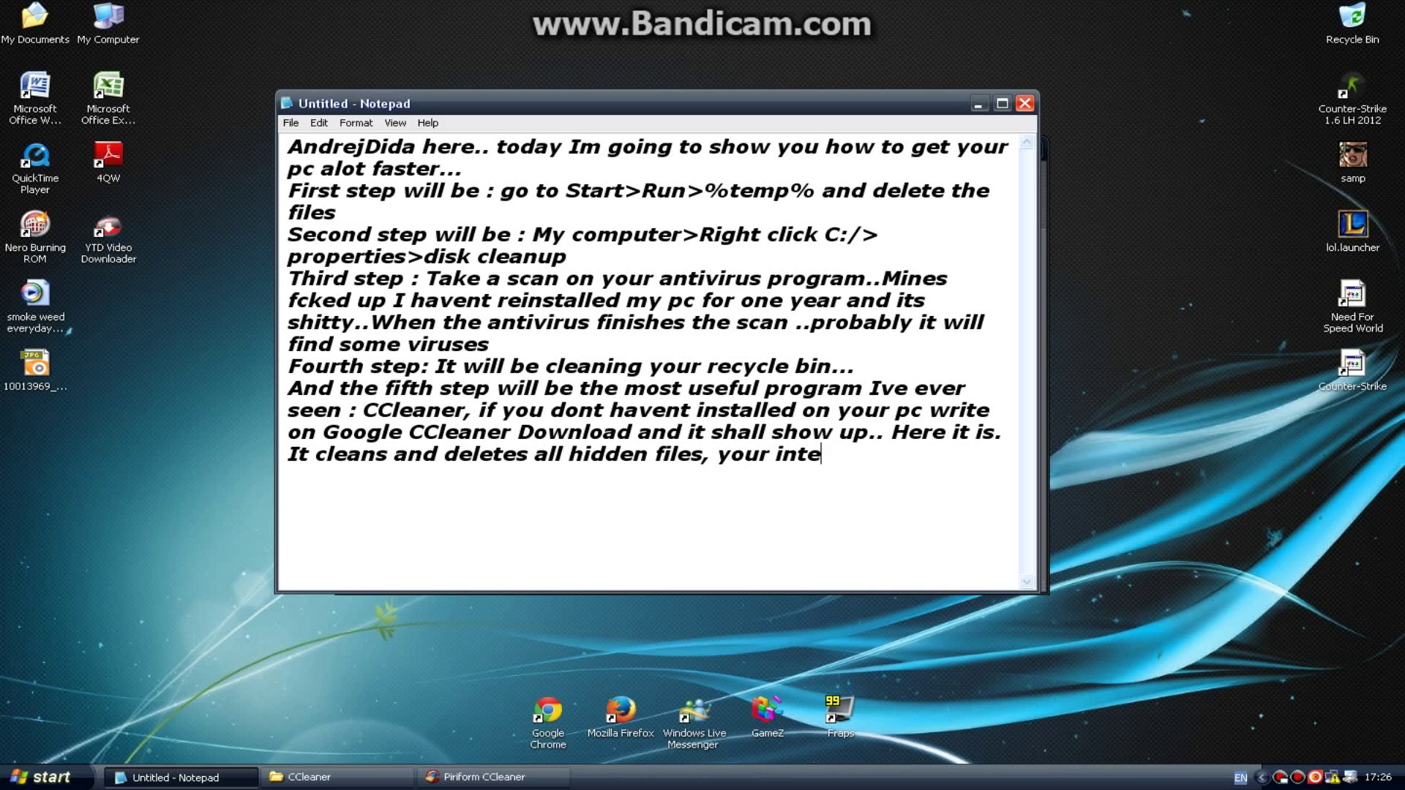
{"action": "type", "text": "rnet brows"}
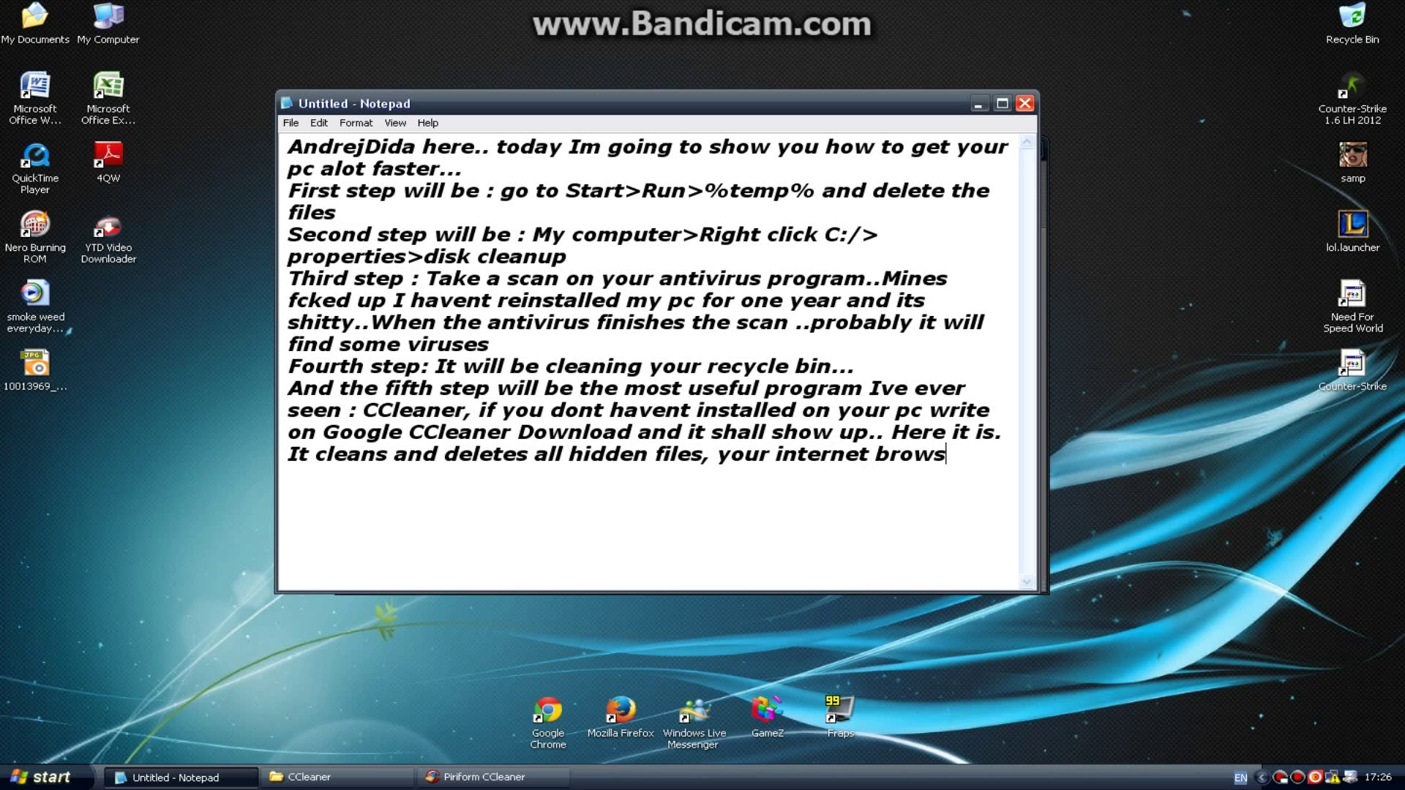
{"action": "key", "text": "BackSpace"}
{"action": "type", "text": "swing too"}
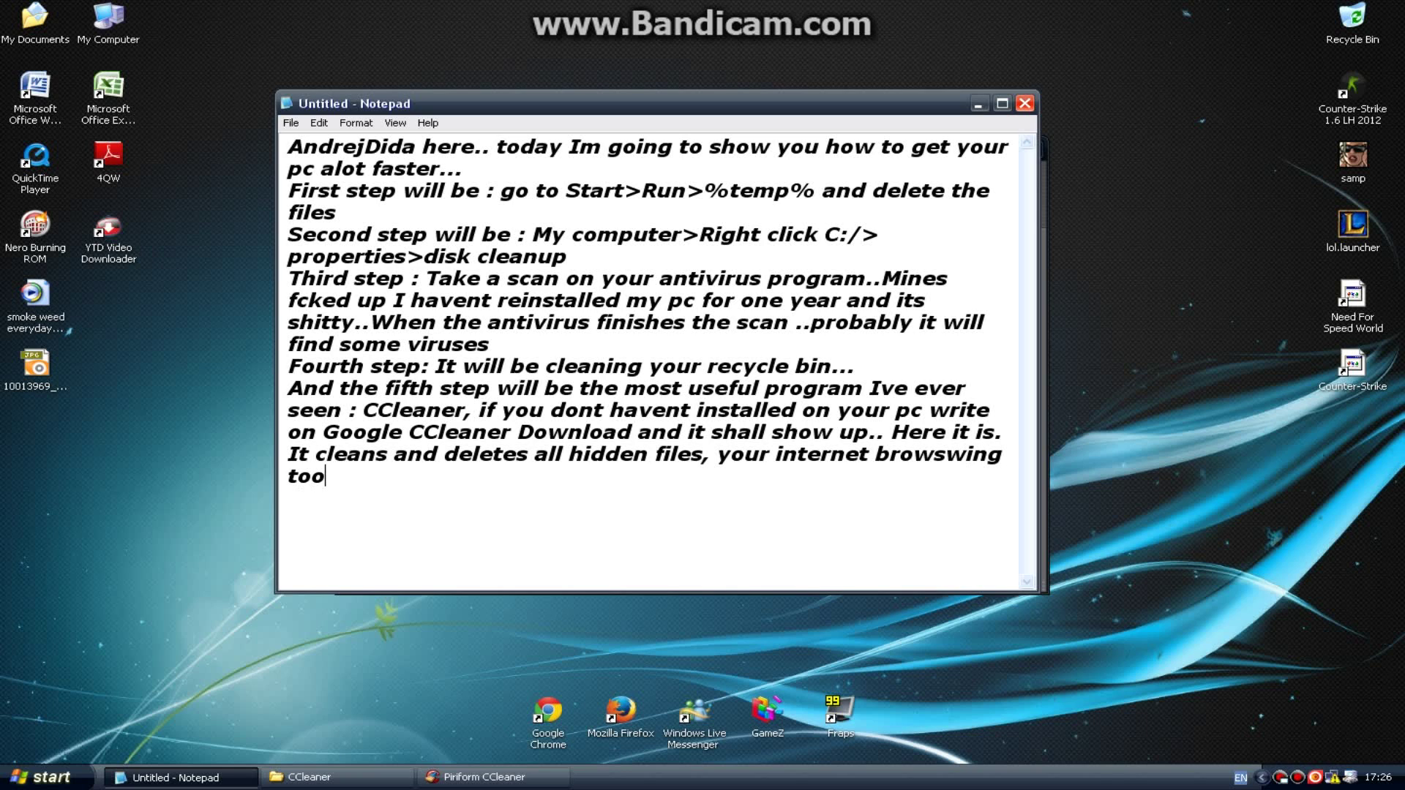
{"action": "type", "text": ".."}
{"action": "left_click", "coordinate": [483, 778]}
{"action": "left_click", "coordinate": [1034, 151]}
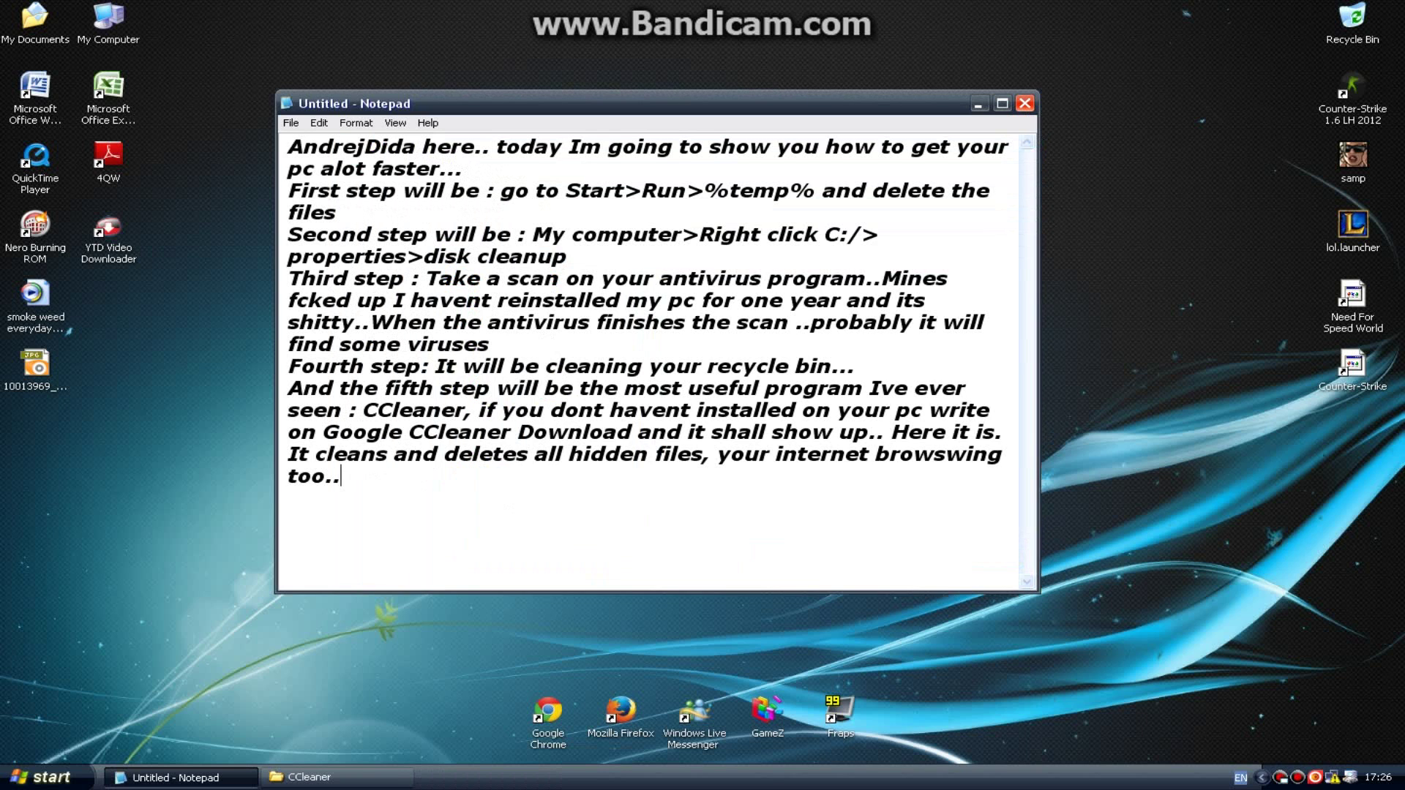
- Leave a blank line below the guide and write "And that will be it for now .."
{"action": "type", "text": "I"}
{"action": "key", "text": "BackSpace"}
{"action": "key", "text": "Return"}
{"action": "key", "text": "Return"}
{"action": "type", "text": "And that will b e"}
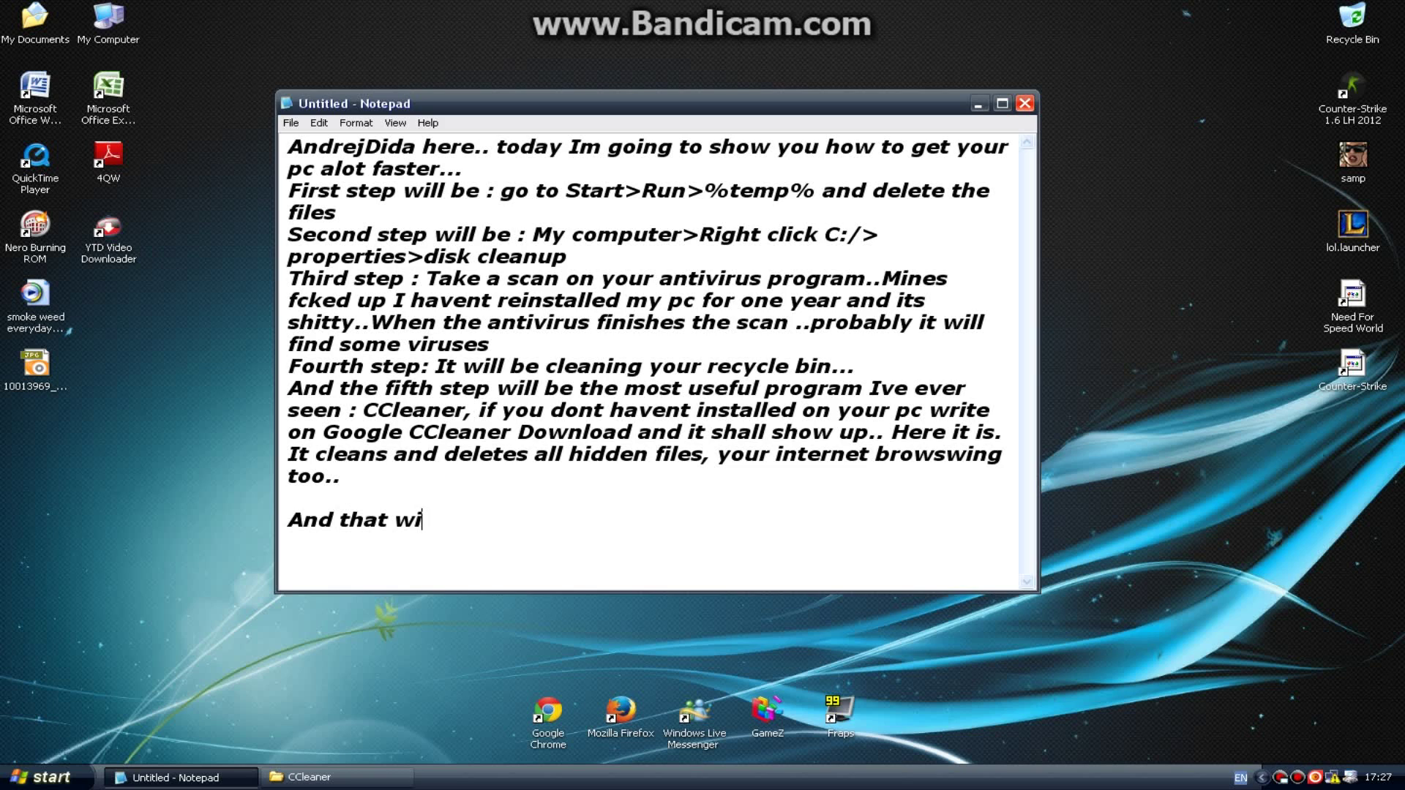
{"action": "key", "text": "BackSpace"}
{"action": "key", "text": "BackSpace"}
{"action": "type", "text": "e it for now .. "}
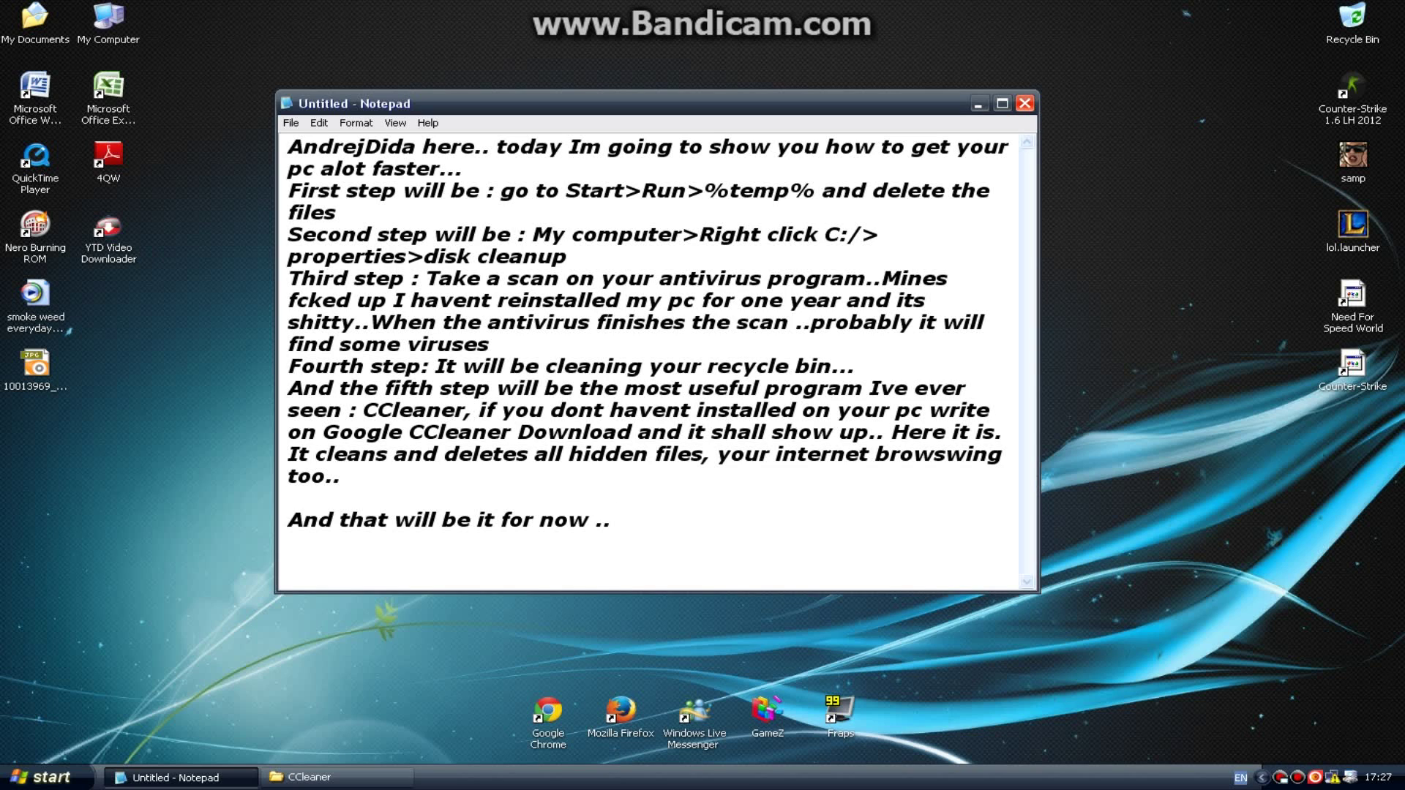
{"action": "type", "text": "I t"}
{"action": "key", "text": "BackSpace"}
{"action": "key", "text": "BackSpace"}
{"action": "key", "text": "BackSpace"}
{"action": "type", "text": "Thi"}
{"action": "key", "text": "BackSpace"}
{"action": "key", "text": "BackSpace"}
{"action": "key", "text": "BackSpace"}
- Continue the closing line with "If this video helped u give me a like, comment or subscribe"
{"action": "type", "text": "If this video hel"}
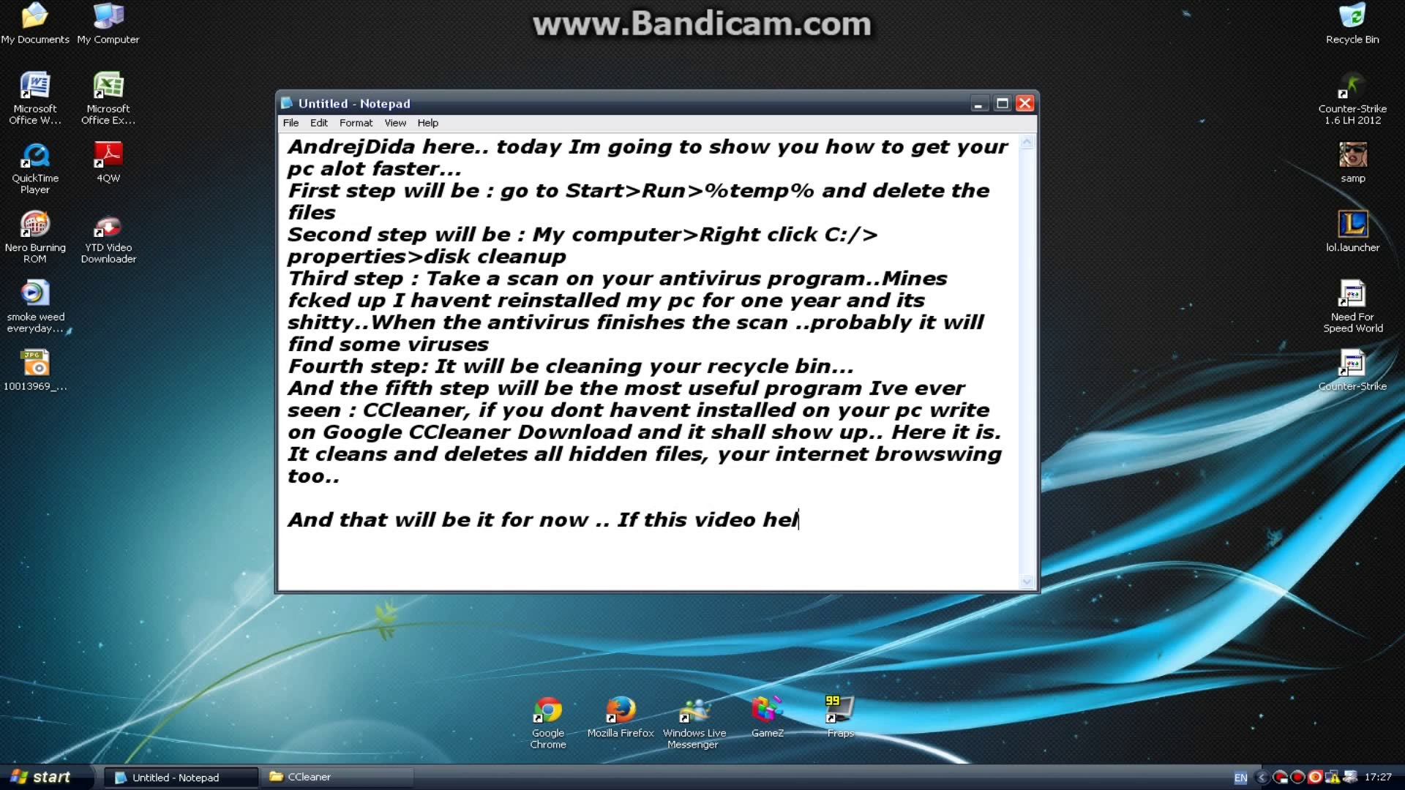
{"action": "type", "text": "ped u give me "}
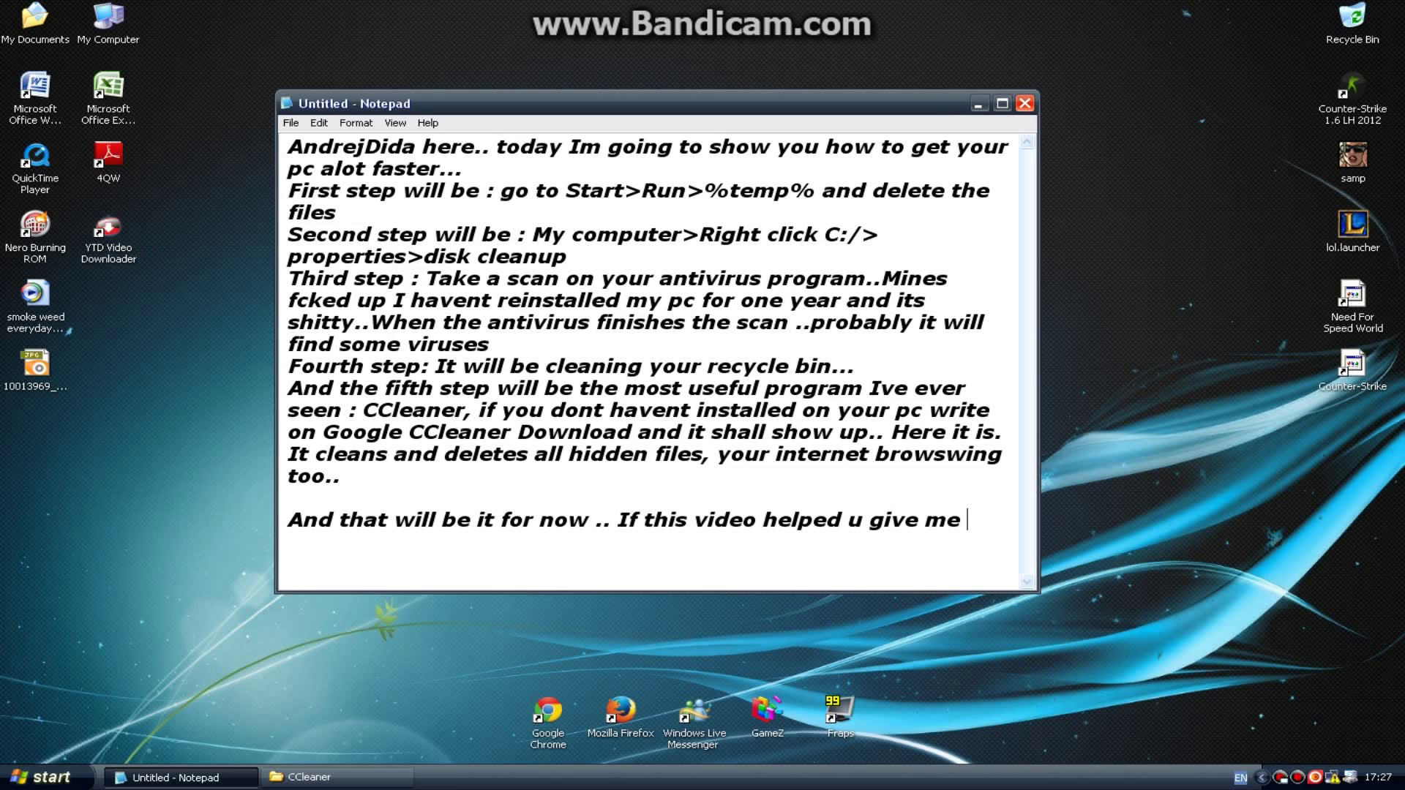
{"action": "type", "text": "a like, comment or subscire"}
{"action": "key", "text": "BackSpace"}
{"action": "key", "text": "BackSpace"}
{"action": "key", "text": "BackSpace"}
{"action": "key", "text": "BackSpace"}
{"action": "type", "text": "criv"}
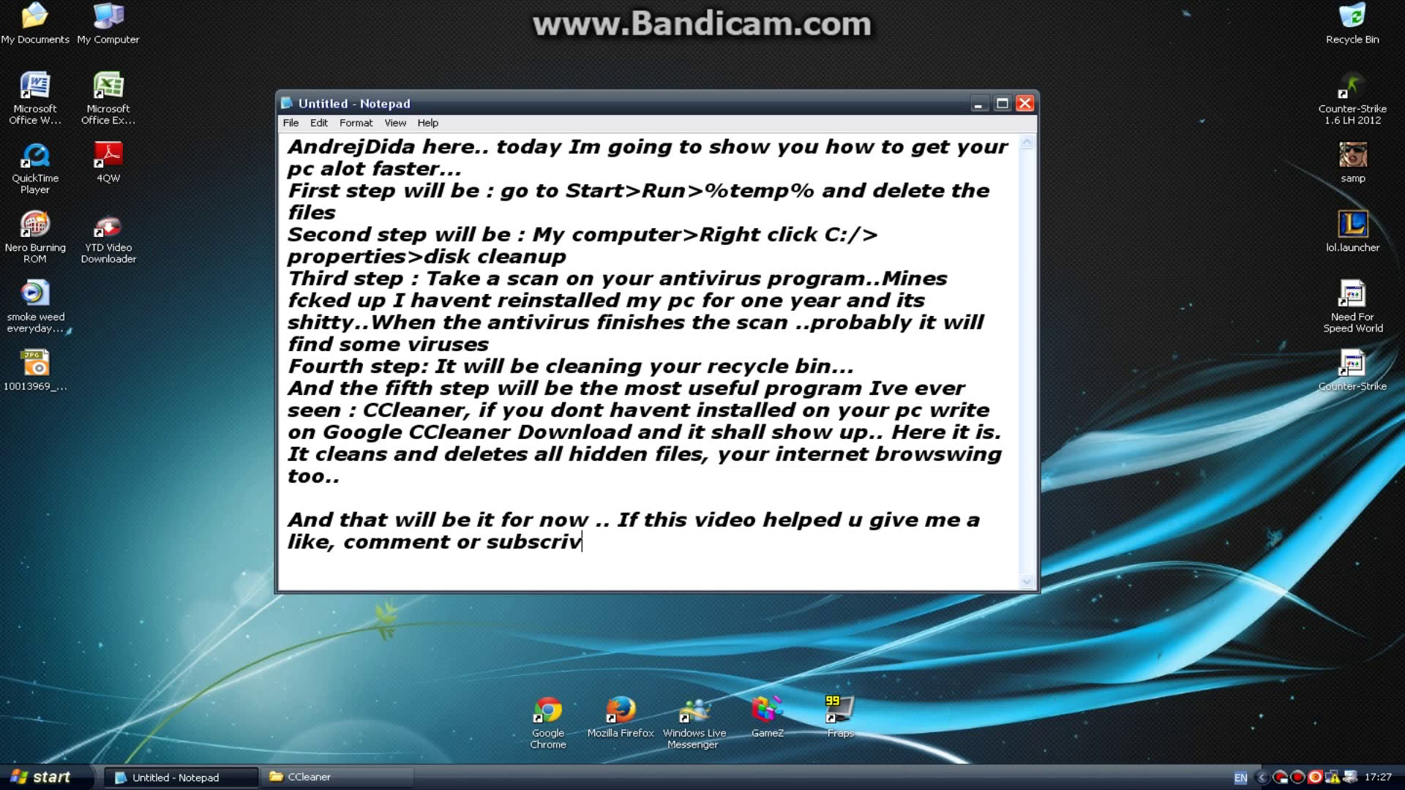
{"action": "key", "text": "BackSpace"}
{"action": "type", "text": "be"}
- Add ".. And if u have any problems give me a comment on the video below..." to the closing paragraph
{"action": "type", "text": ".. And if u have and"}
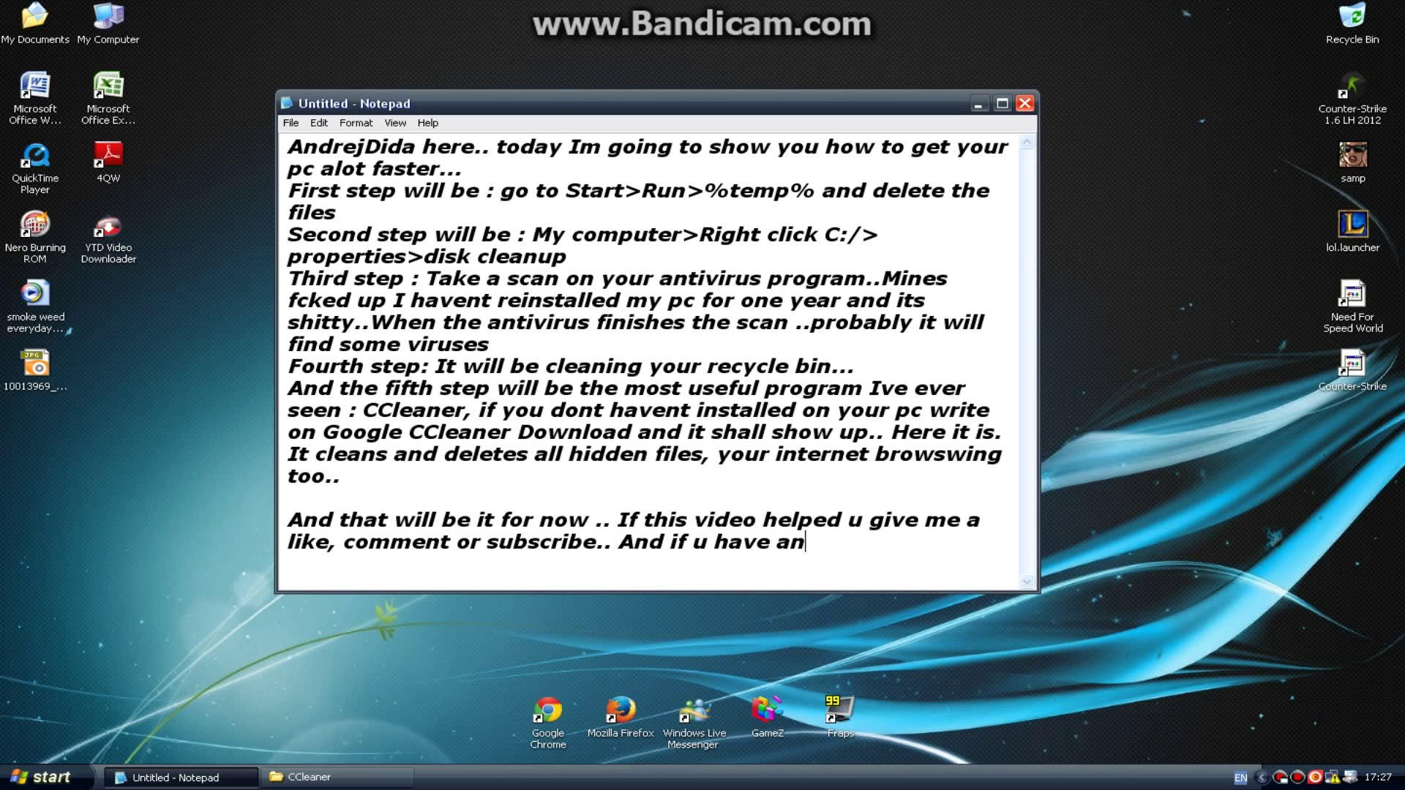
{"action": "key", "text": "BackSpace"}
{"action": "type", "text": "yp"}
{"action": "key", "text": "BackSpace"}
{"action": "key", "text": "BackSpace"}
{"action": "key", "text": "BackSpace"}
{"action": "type", "text": "y prob"}
{"action": "key", "text": "BackSpace"}
{"action": "type", "text": "ms give m"}
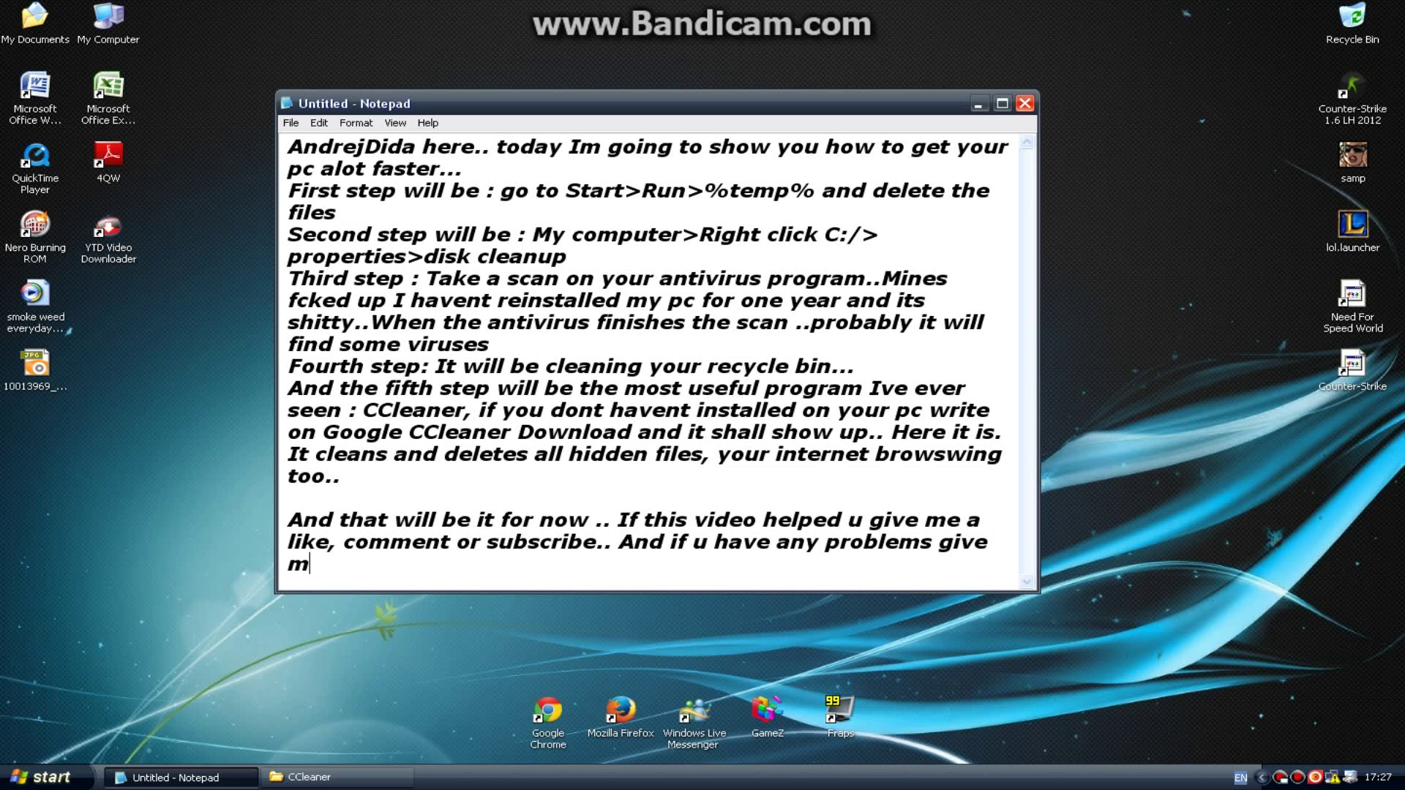
{"action": "type", "text": "e a comment"}
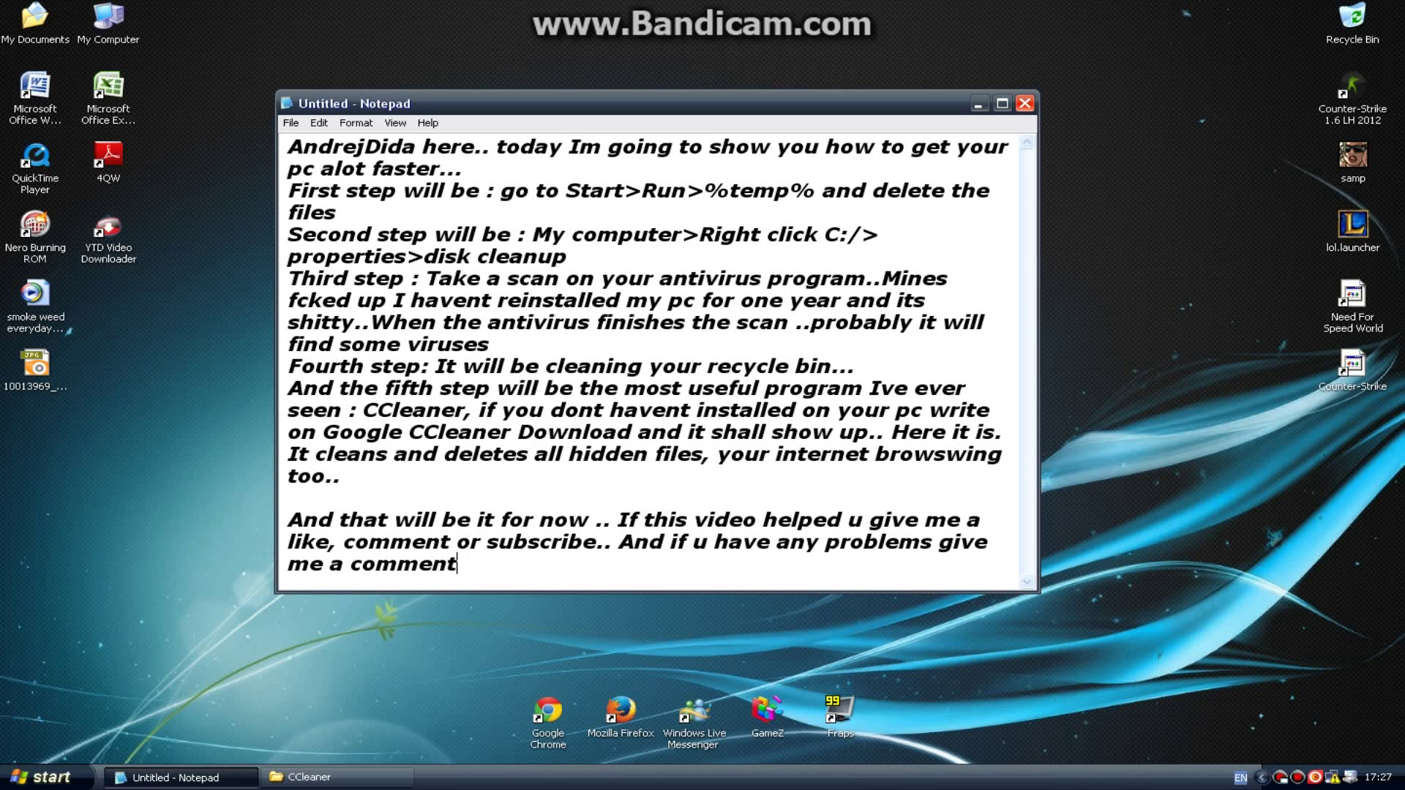
{"action": "type", "text": " on the vide"}
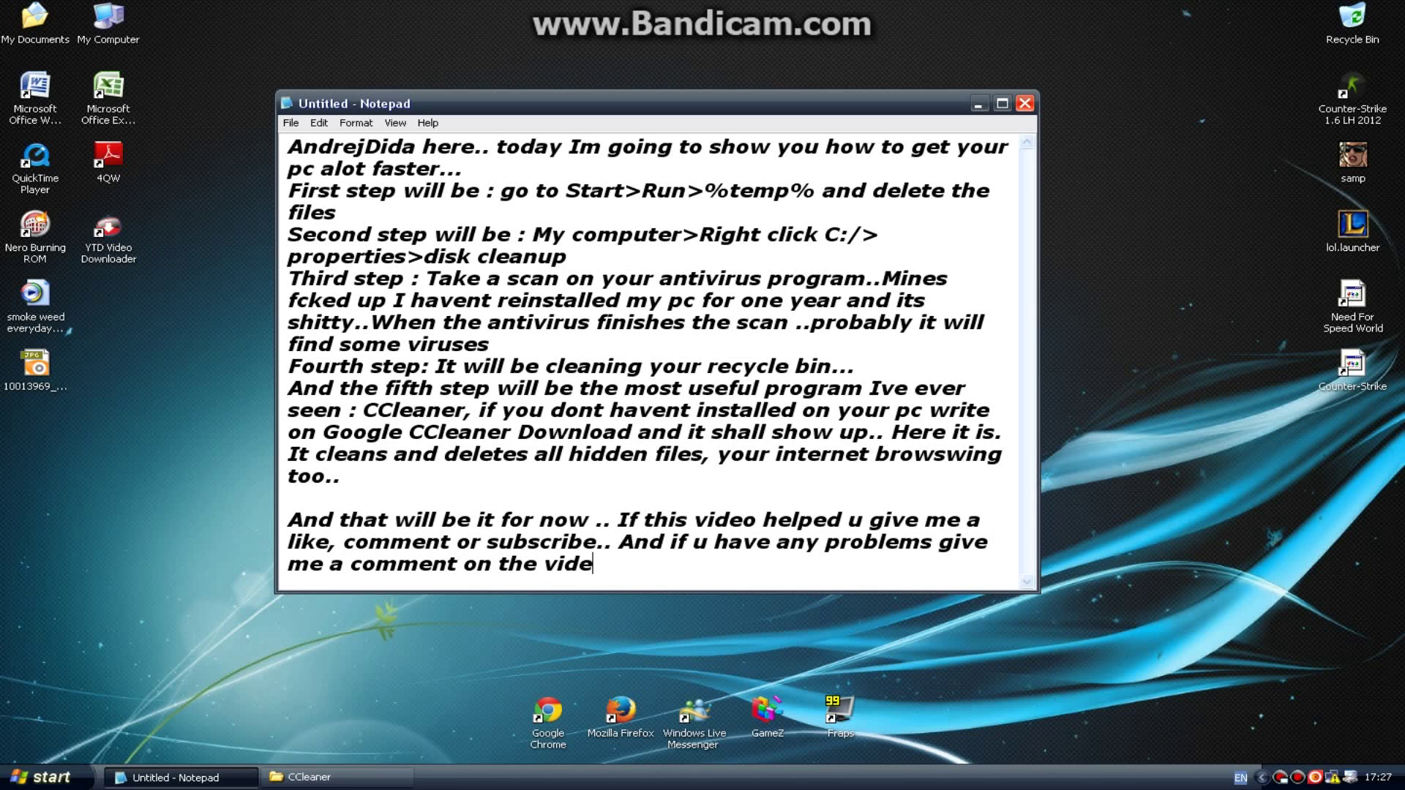
{"action": "type", "text": "o below..."}
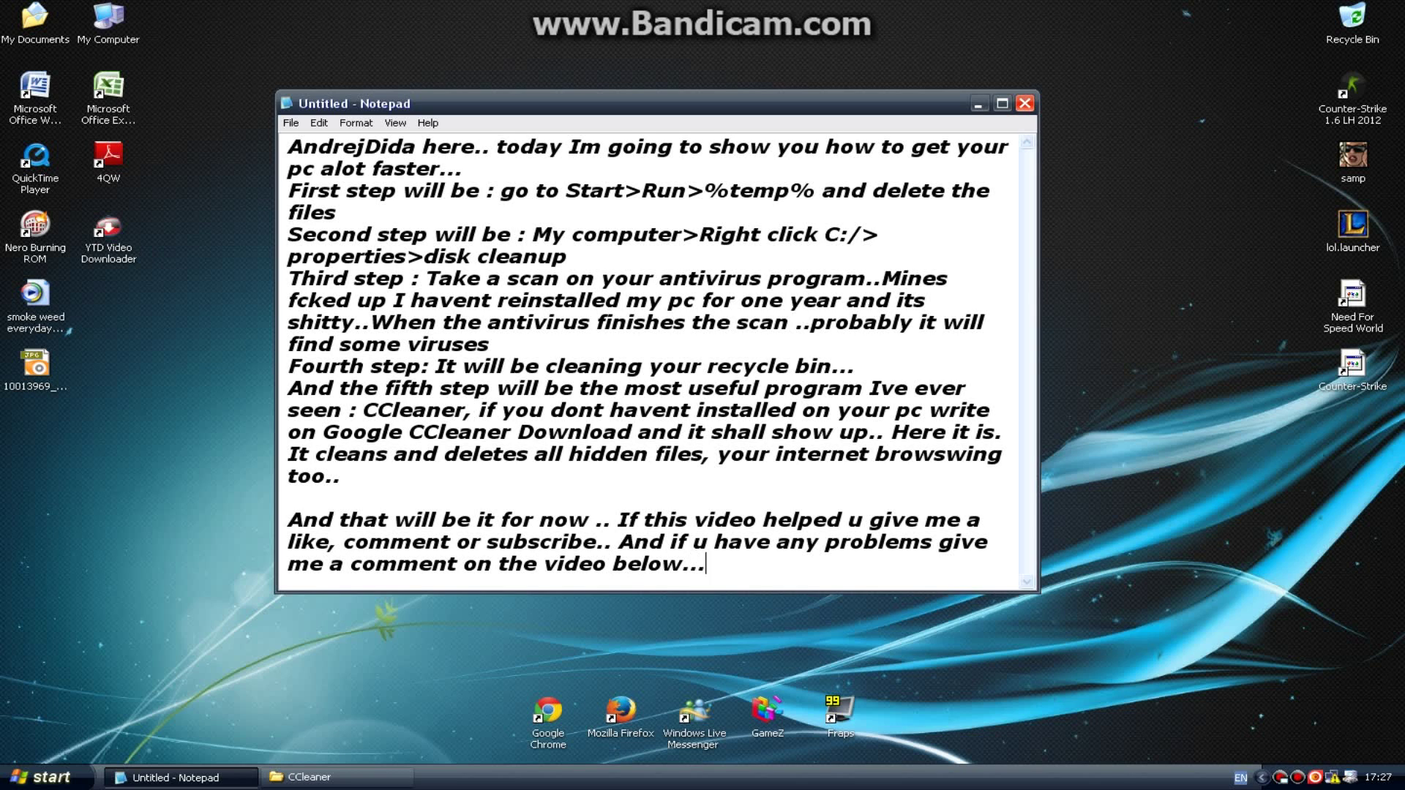
- Finish the closing text with "See ya guys :))" and close Notepad without saving the changes
{"action": "type", "text": " See ya guys "}
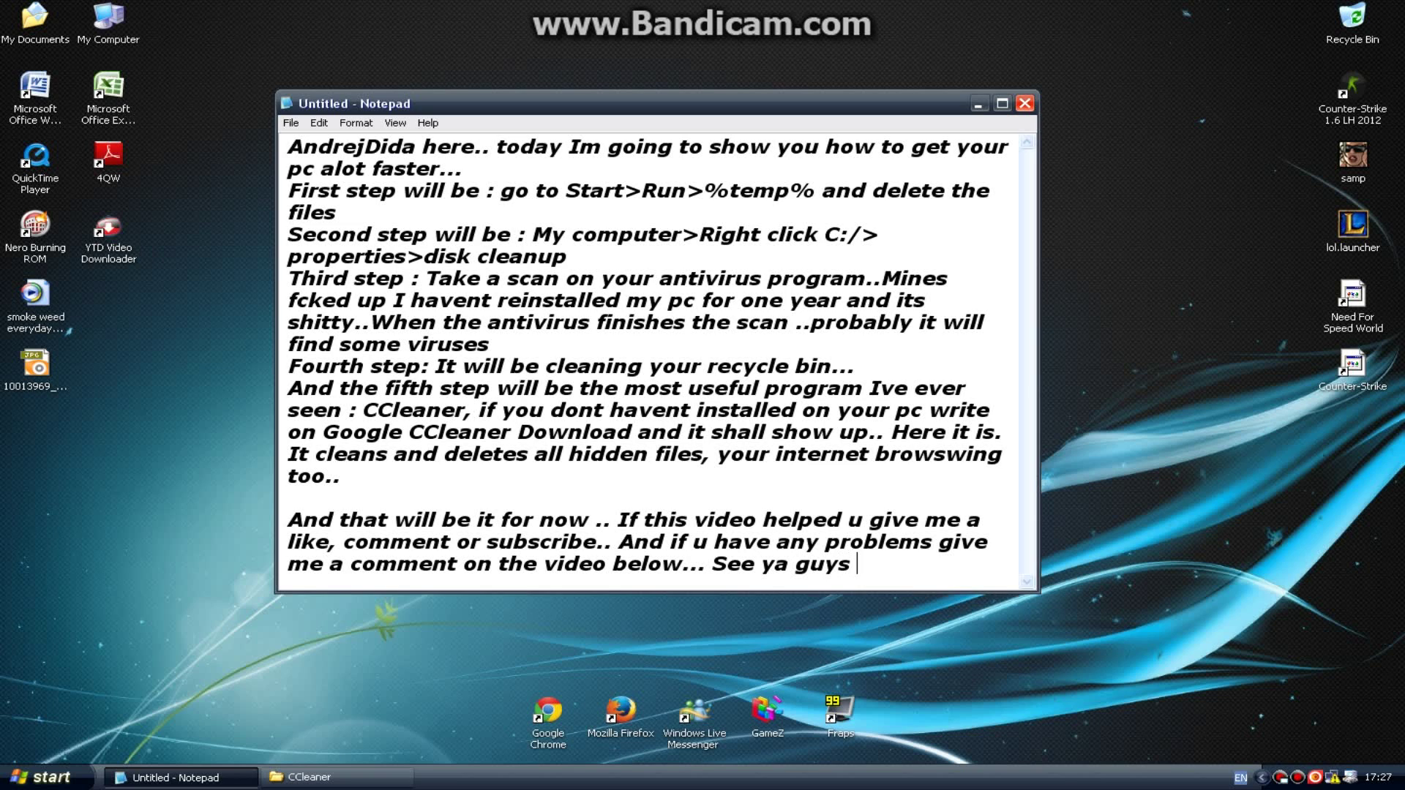
{"action": "type", "text": ":))"}
{"action": "left_click", "coordinate": [1025, 104]}
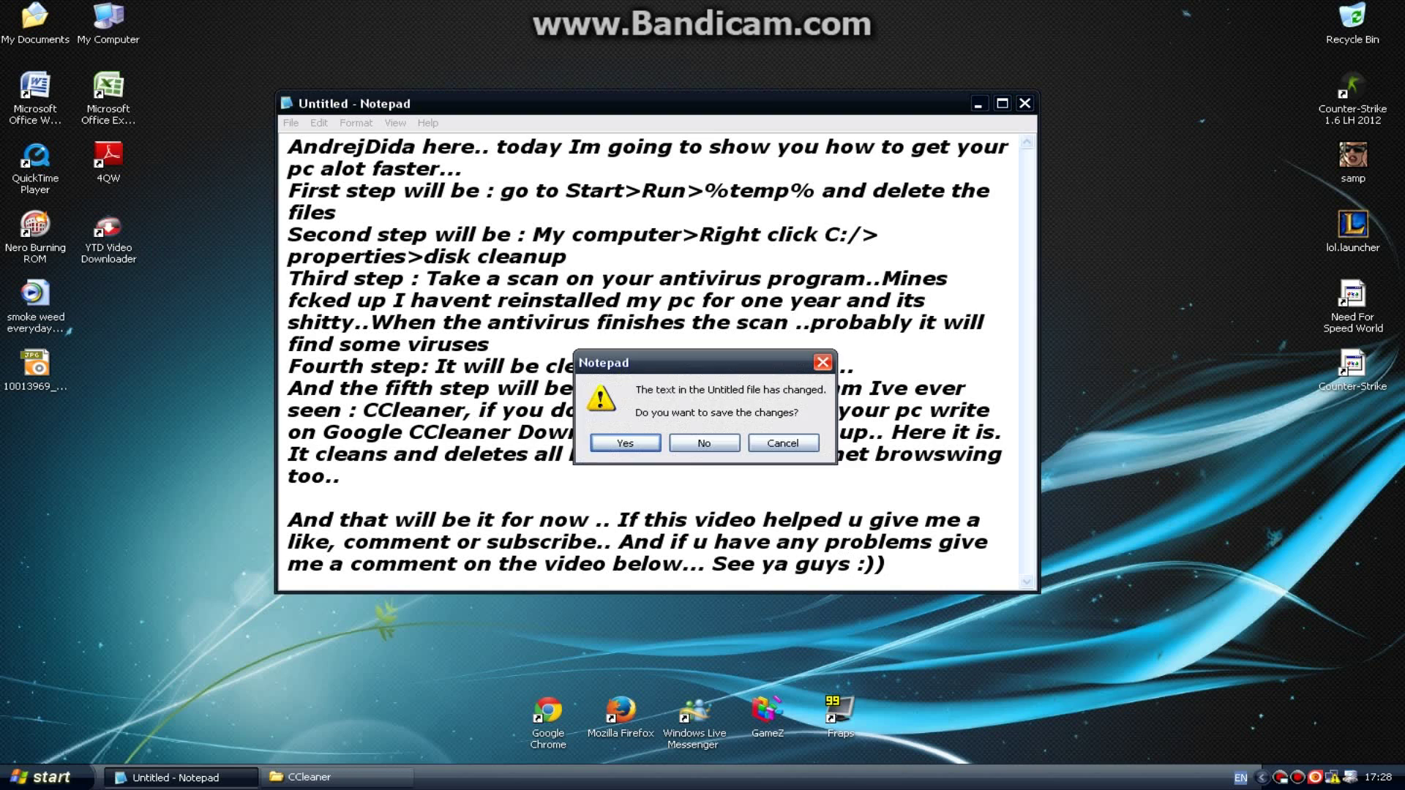
{"action": "left_click", "coordinate": [704, 443]}
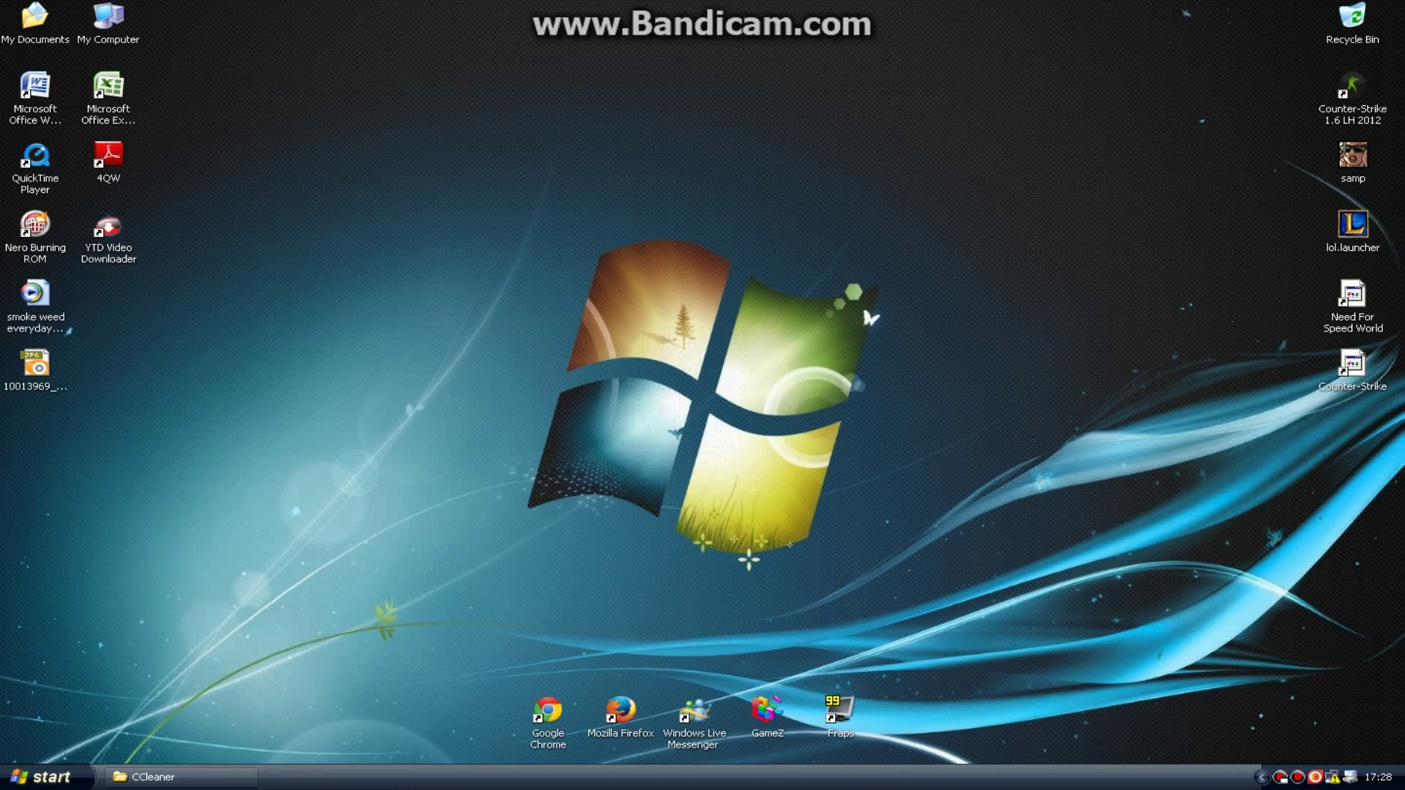